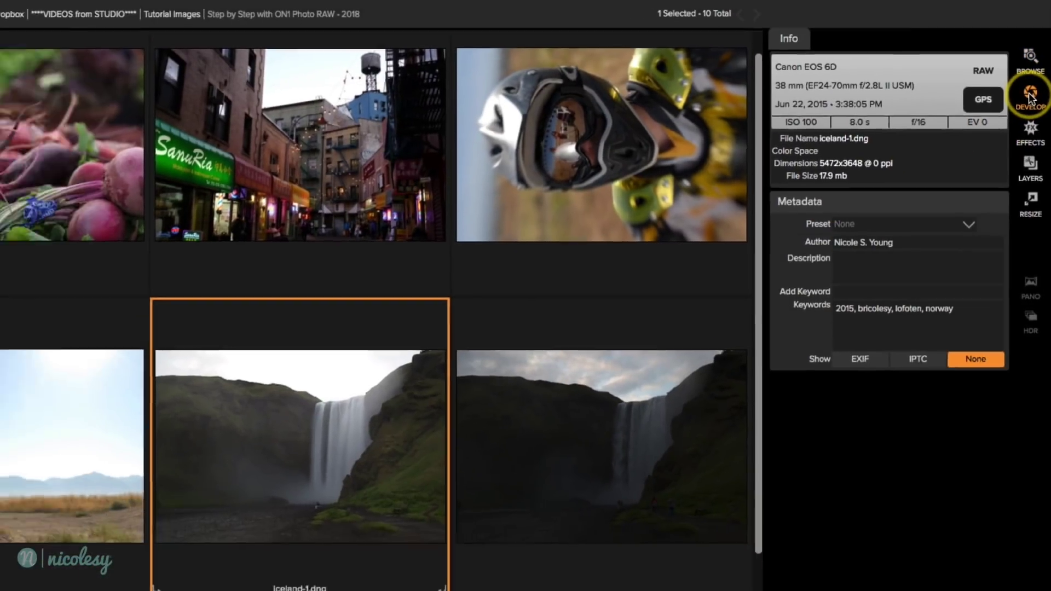
Step: Open iceland-1.dng in Develop, apply Auto tone, and set Contrast -18 and Blacks -32
left_click(1027, 108)
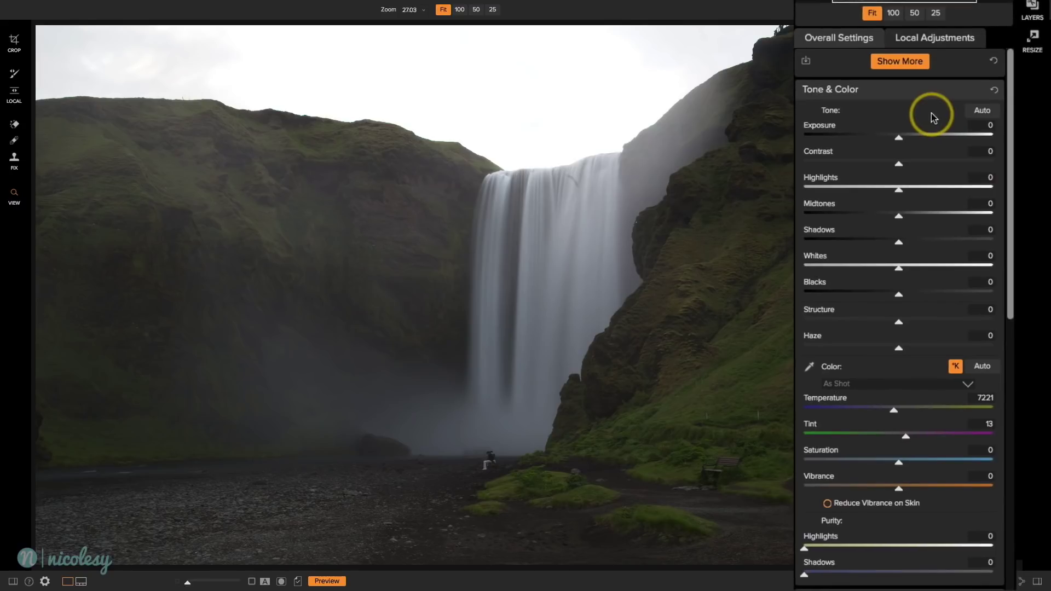
left_click(982, 112)
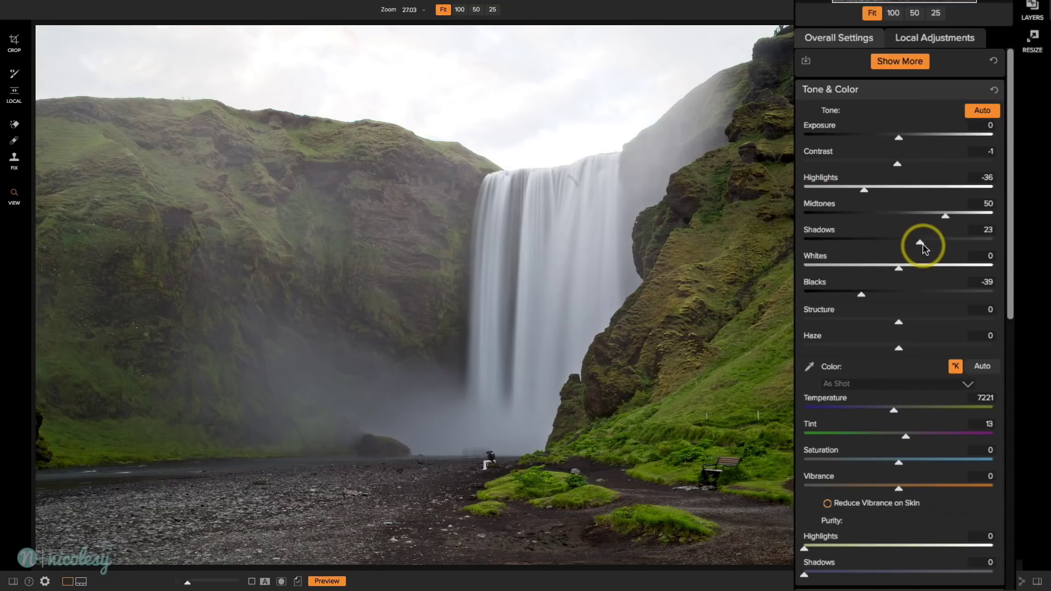
mouse_move(923, 245)
left_mouse_down()
mouse_move(944, 242)
mouse_move(935, 247)
left_mouse_up()
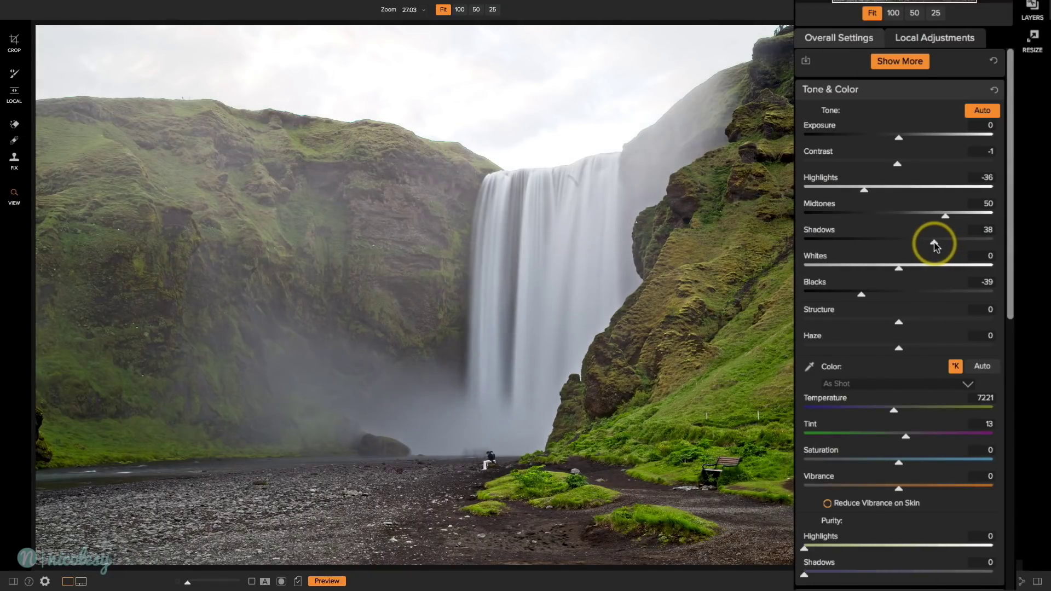
key("super+z")
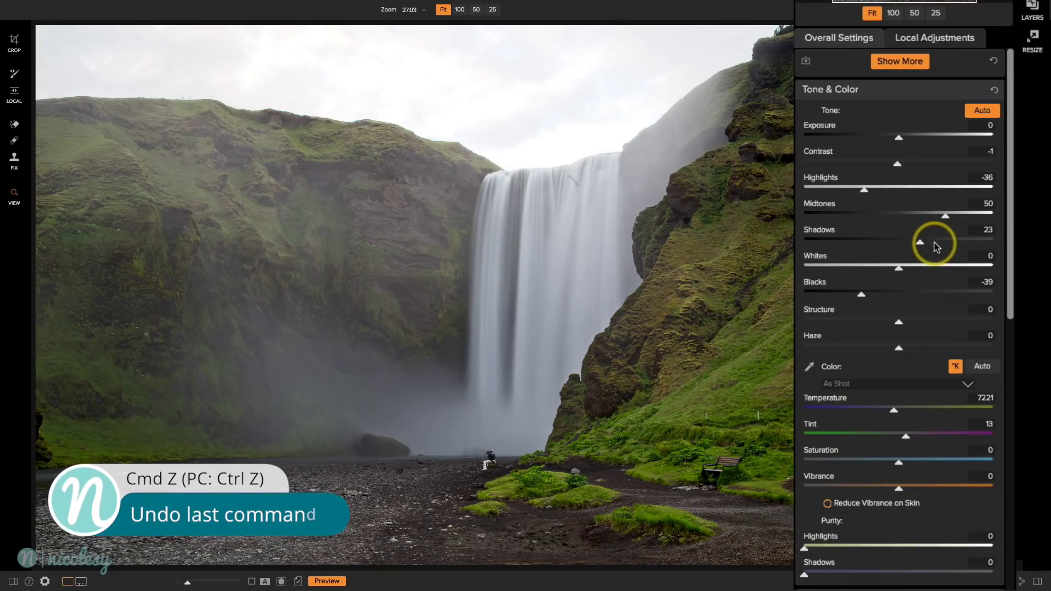
left_click_drag(898, 164, 883, 168)
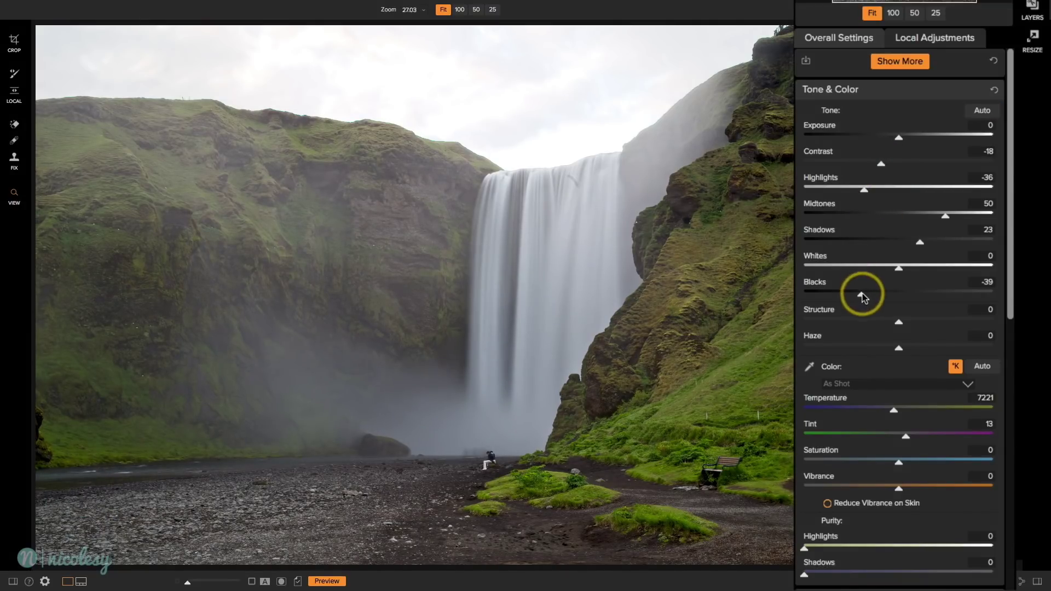
left_click_drag(864, 294, 870, 296)
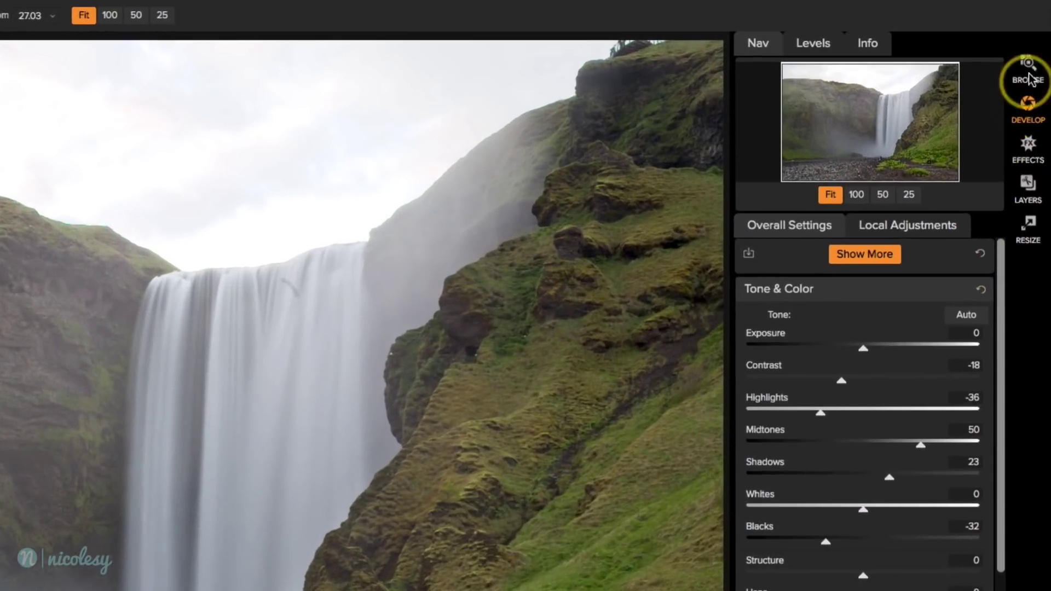
Step: Open iceland-2.dng from the Browse grid in Develop
left_click(1028, 67)
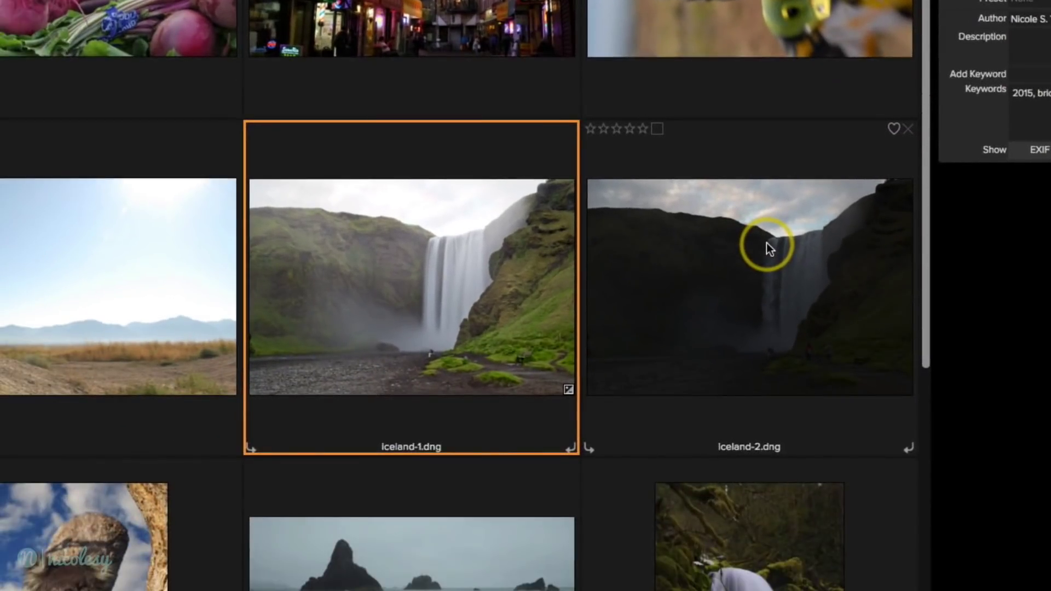
left_click(767, 244)
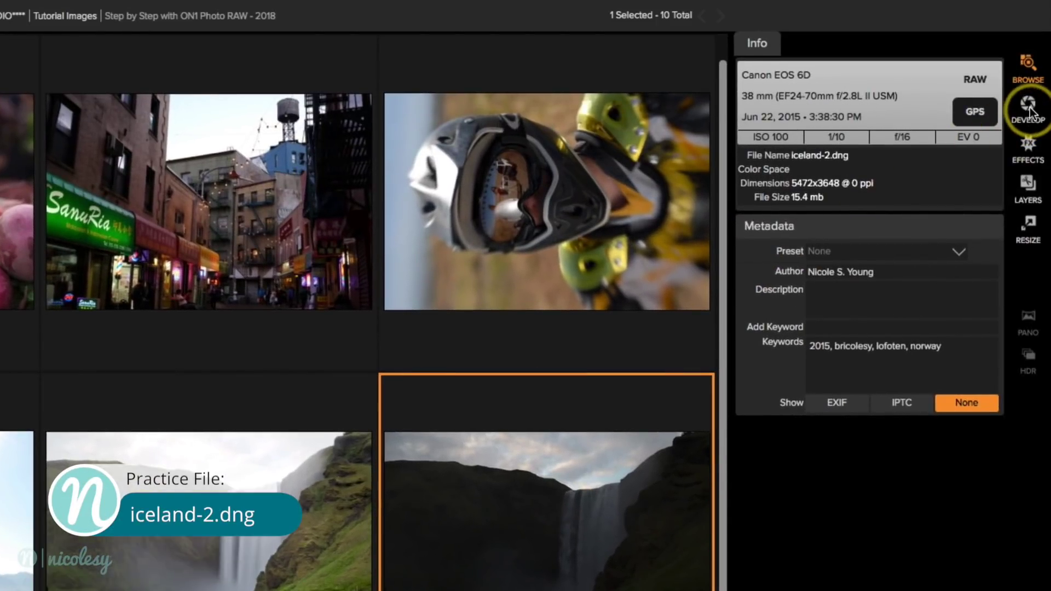
left_click(1030, 112)
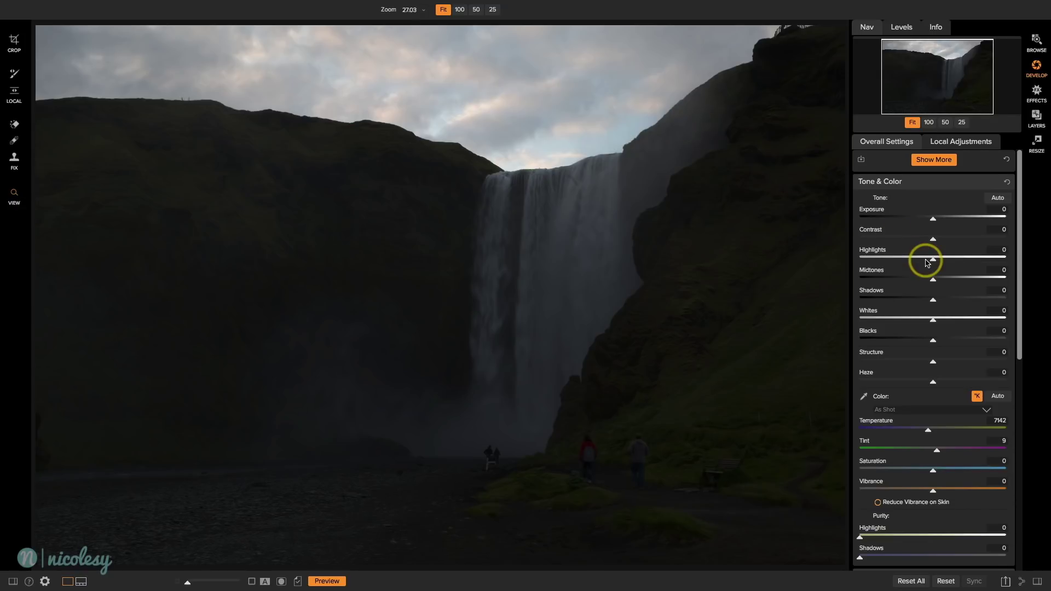
Step: Set Contrast to -36, Highlights to 25 and Shadows to 26
left_click_drag(899, 165, 867, 162)
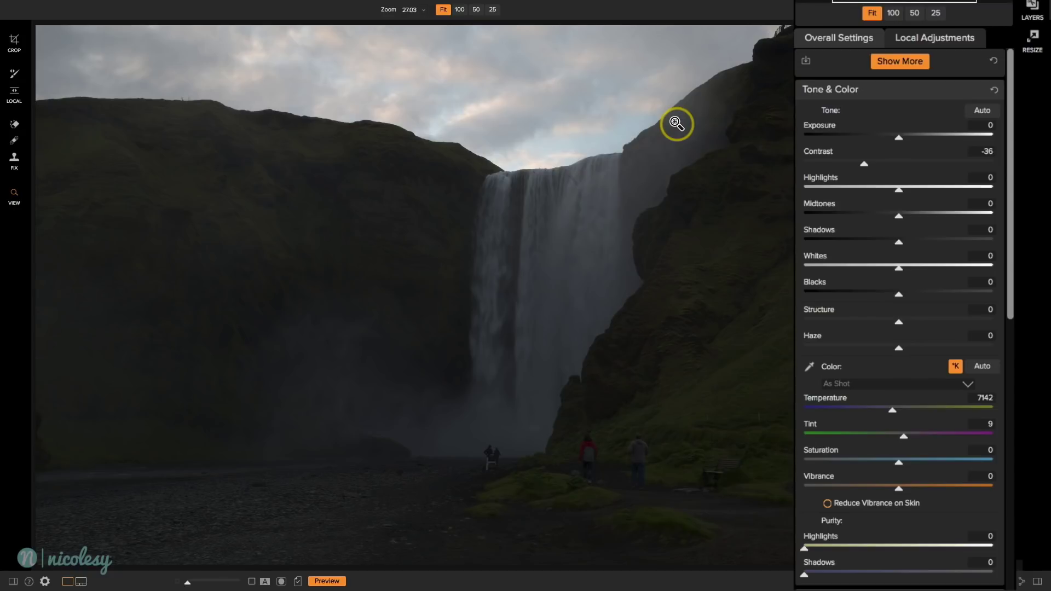
left_click_drag(898, 188, 924, 183)
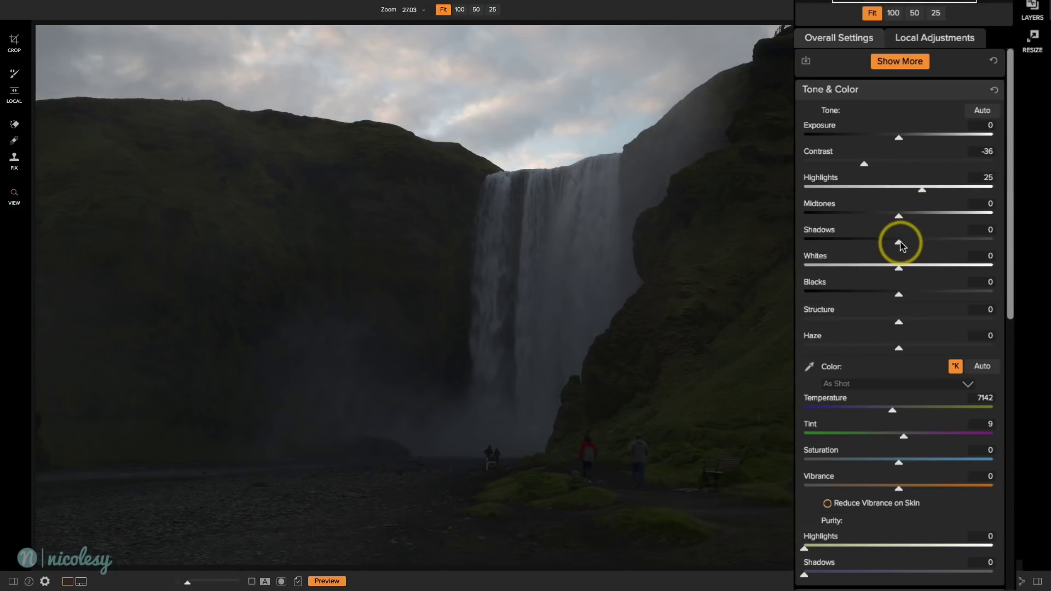
left_click_drag(900, 244, 923, 244)
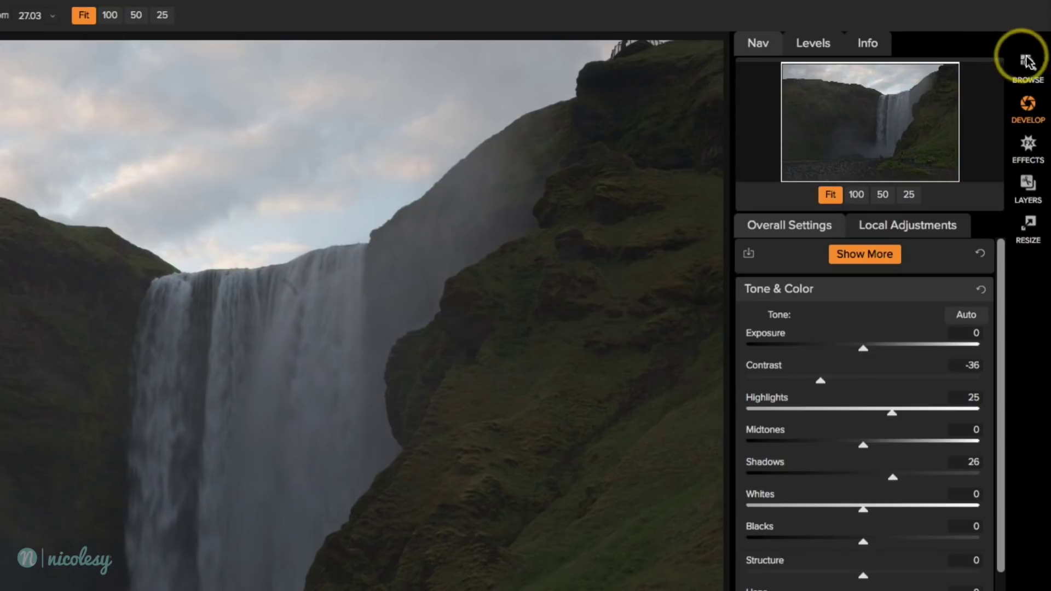
Step: Select iceland-1.dng and iceland-2.dng together and send them to Layers
left_click(1029, 63)
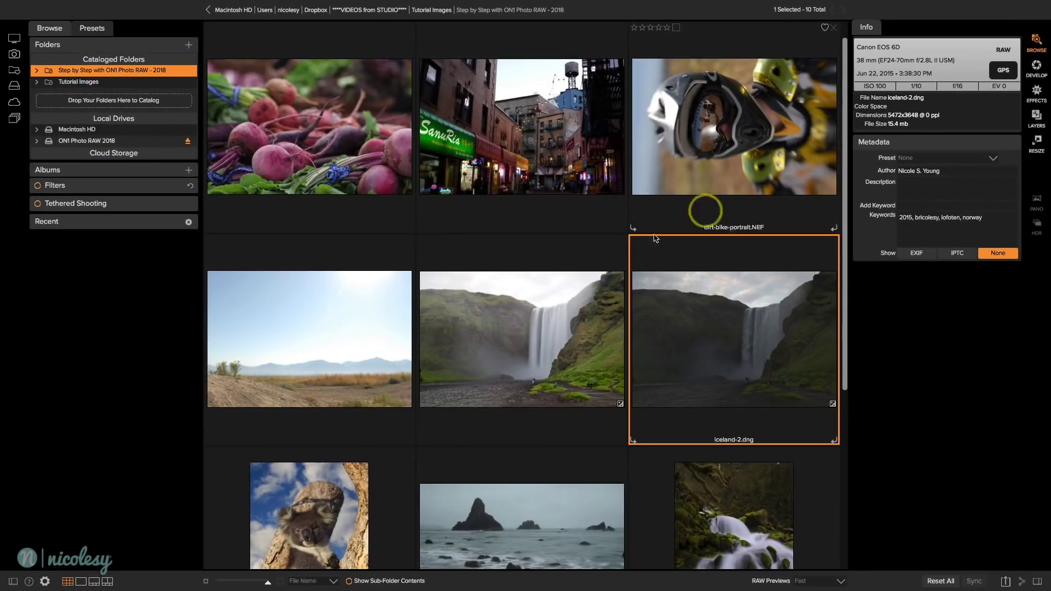
left_click(534, 317)
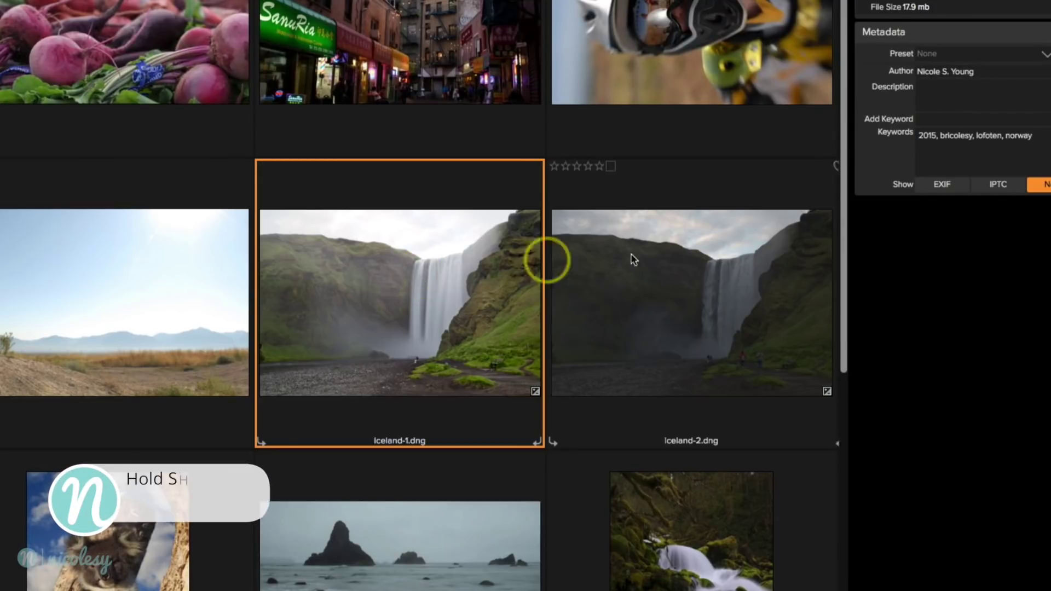
left_click(672, 254, "shift")
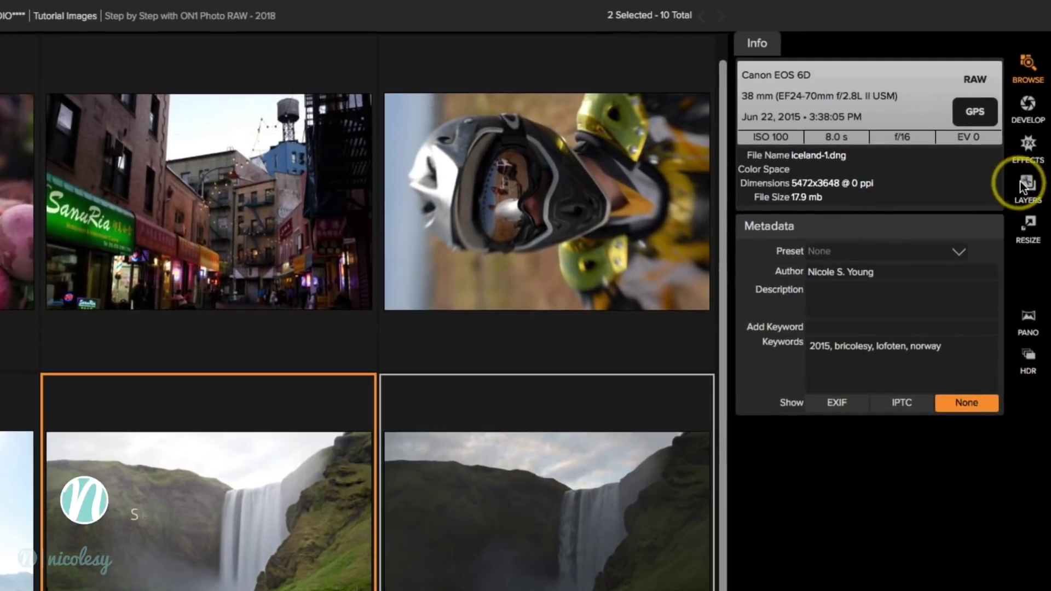
left_click(1026, 180)
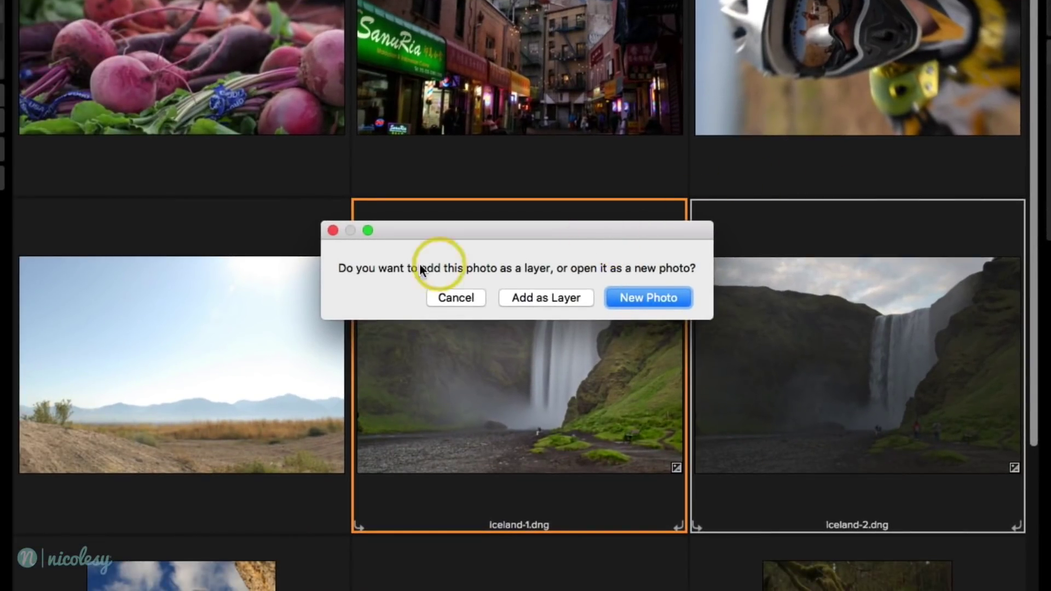
Step: Add the photo as a layer, move Composite above Composite 1, and set its opacity to 61
left_click(583, 299)
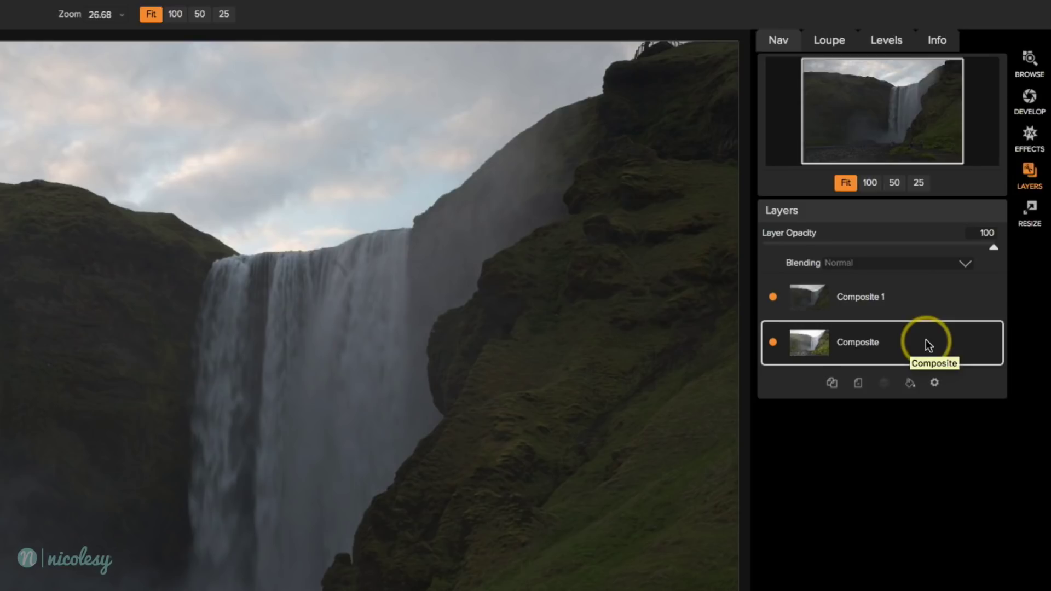
left_click_drag(925, 340, 931, 299)
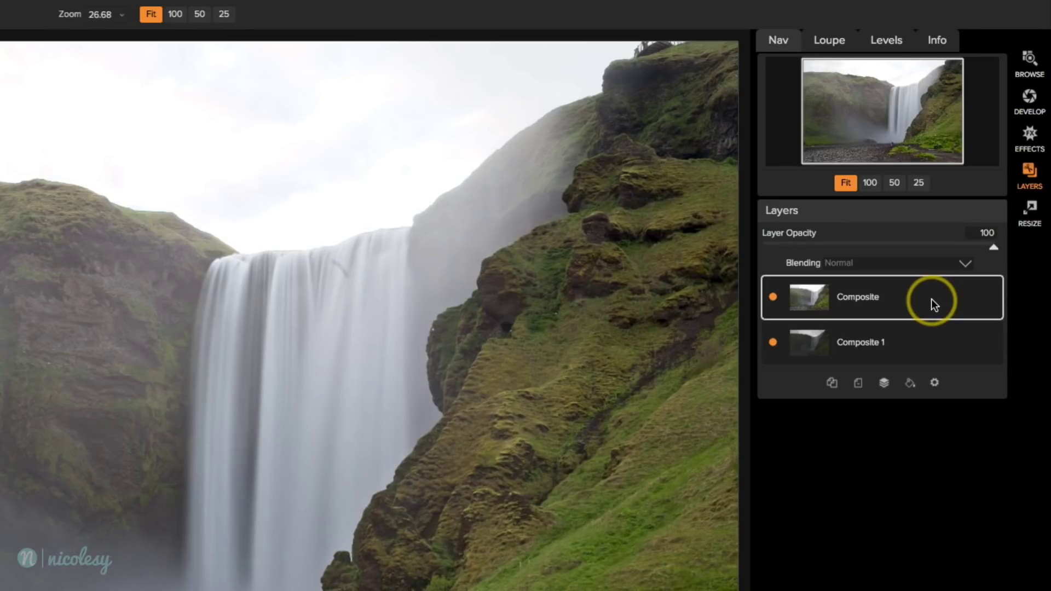
left_click_drag(993, 251, 906, 251)
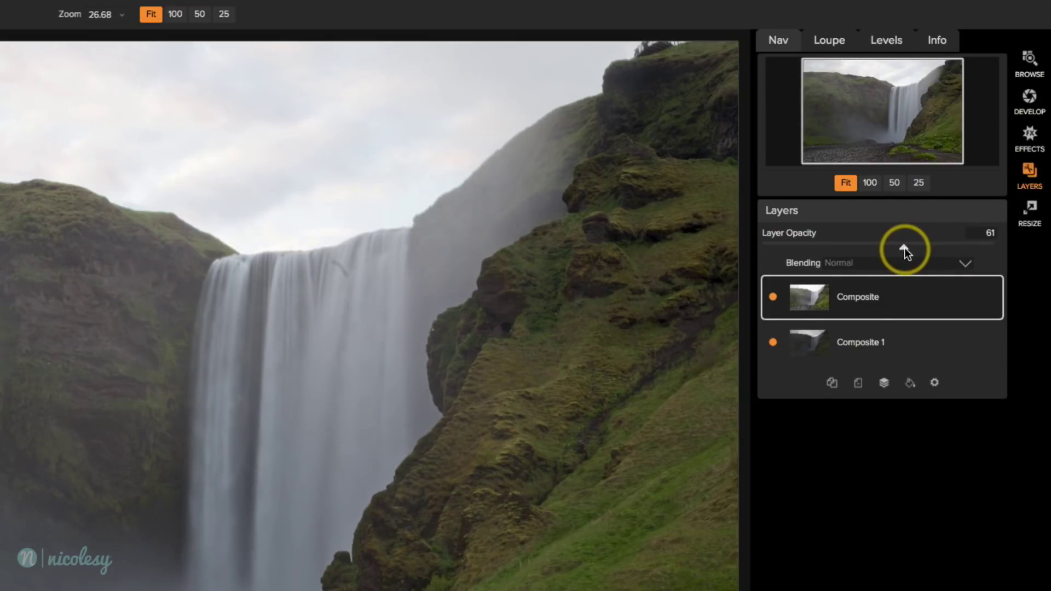
left_click(872, 183)
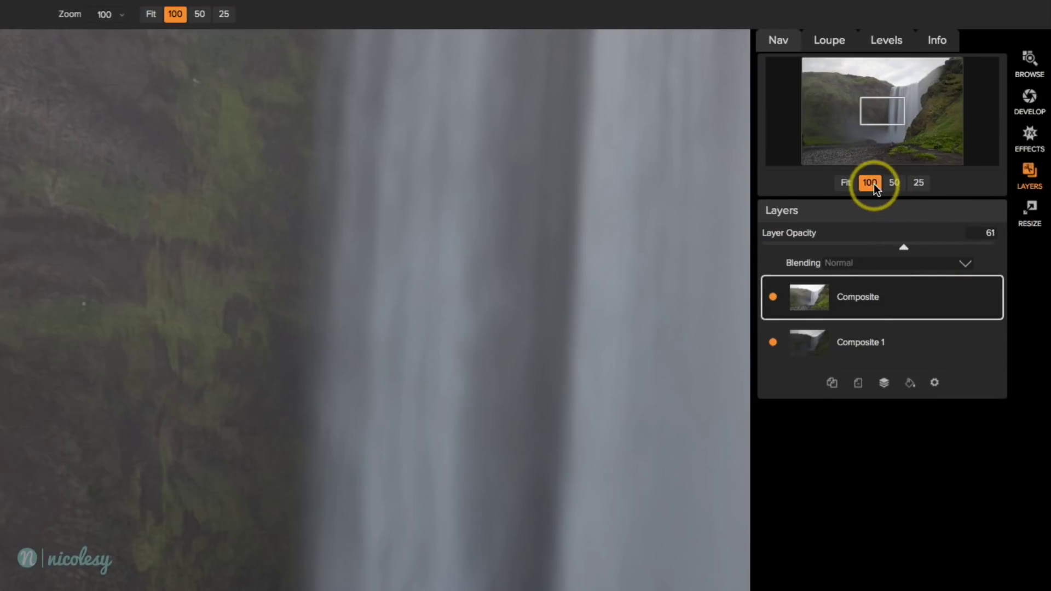
left_click_drag(878, 119, 883, 100)
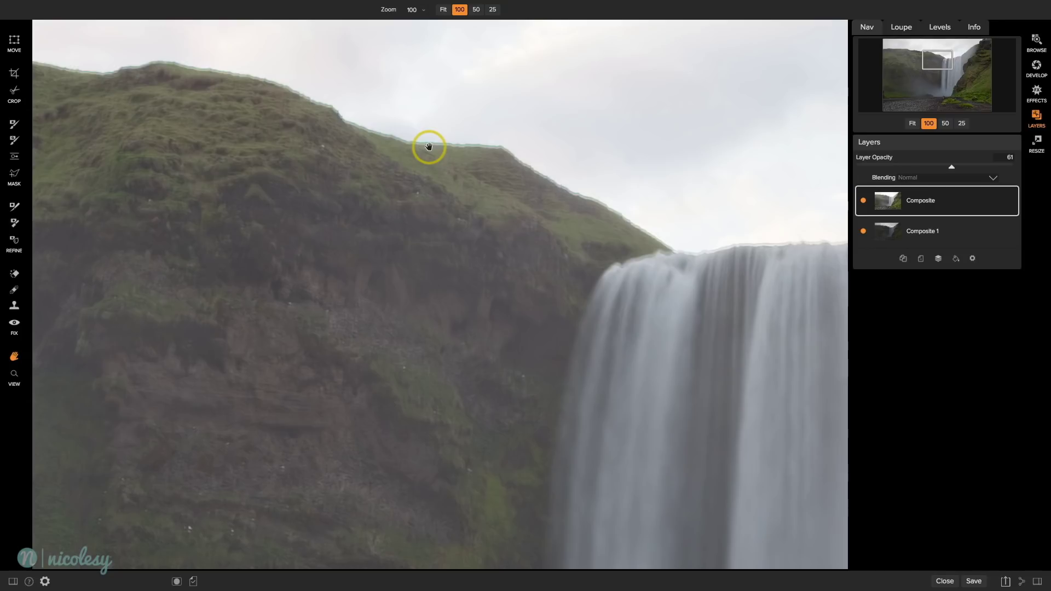
Step: Nudge the Composite 1 layer with arrow keys to align the ridge edges, then commit
left_click(950, 234)
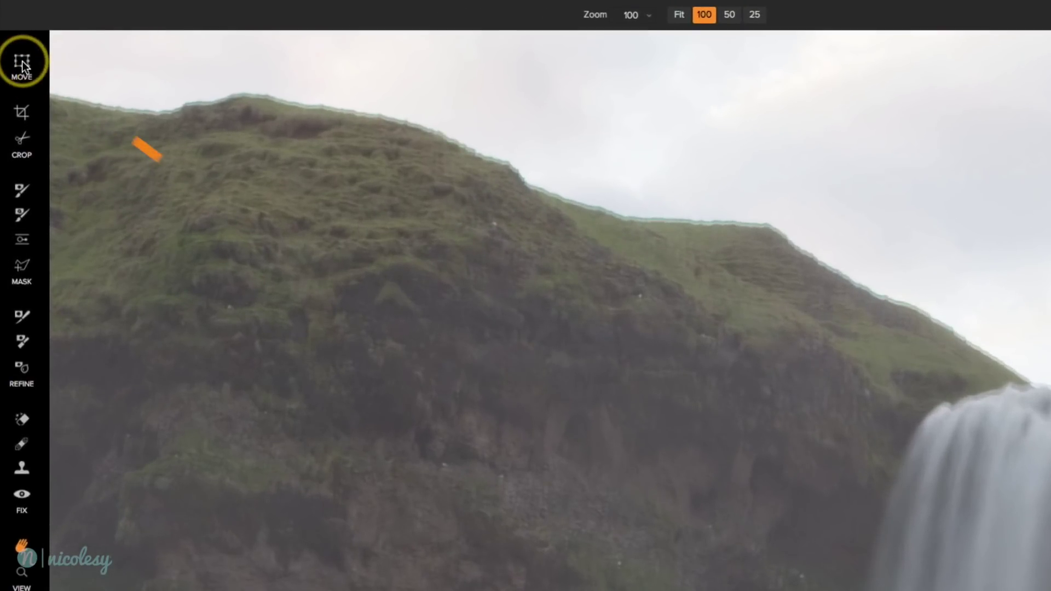
left_click(14, 40)
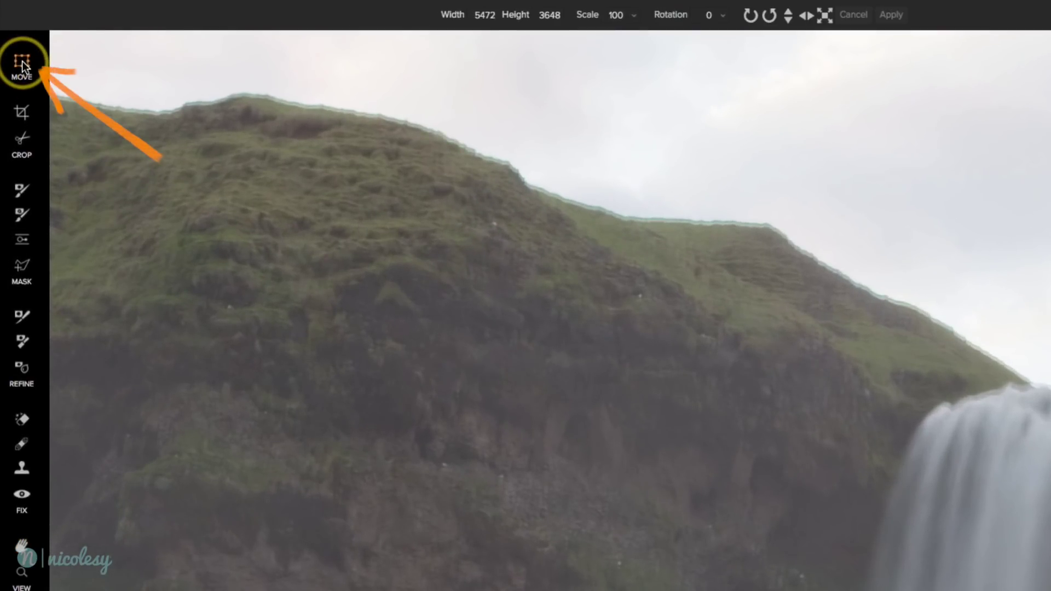
left_click(718, 297)
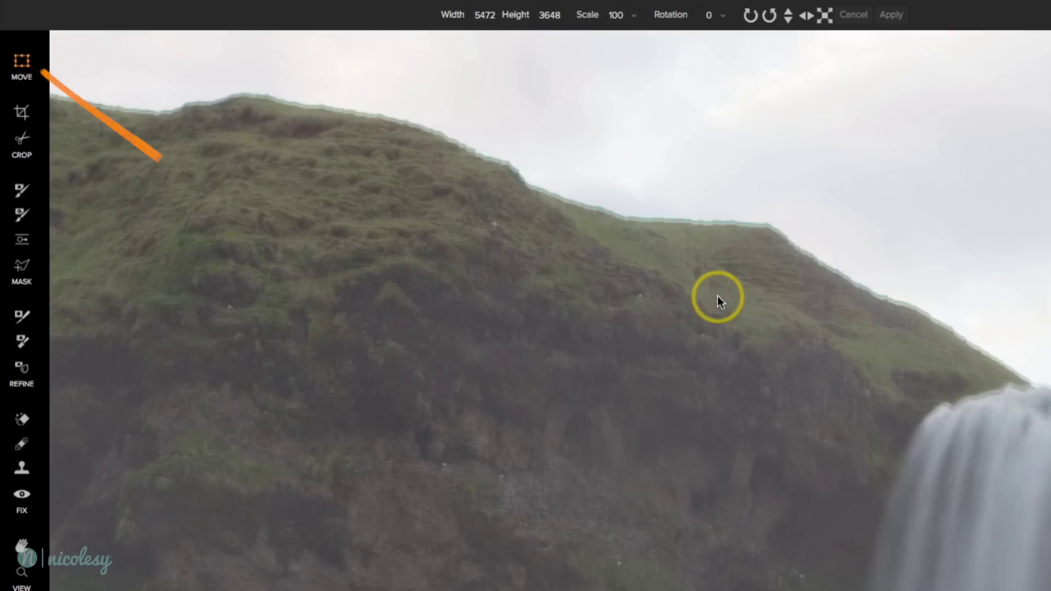
key("Up")
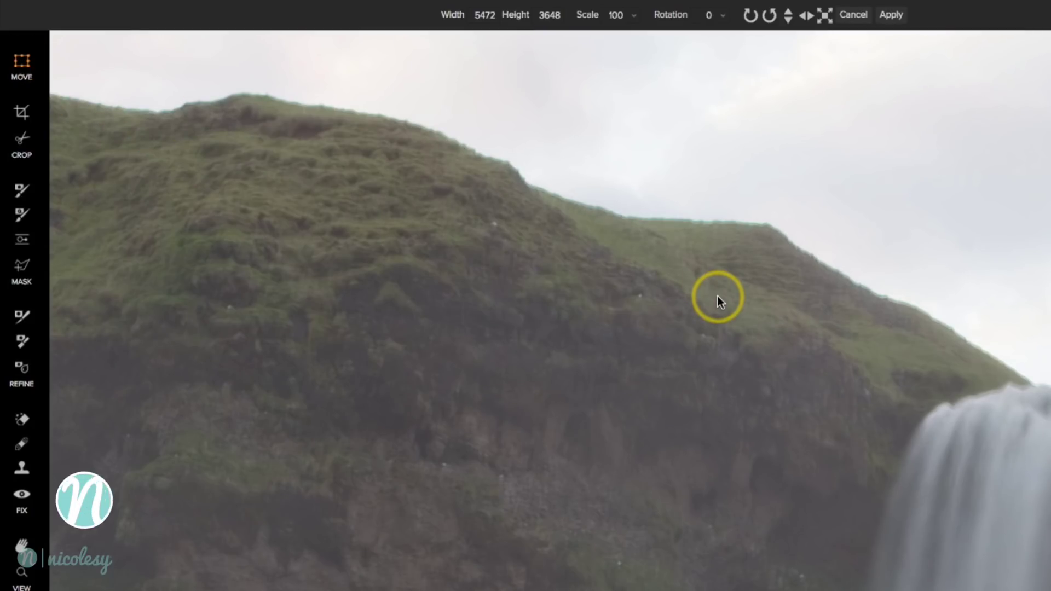
key("Up")
key("Down")
key("Up")
key("Down")
key("Up")
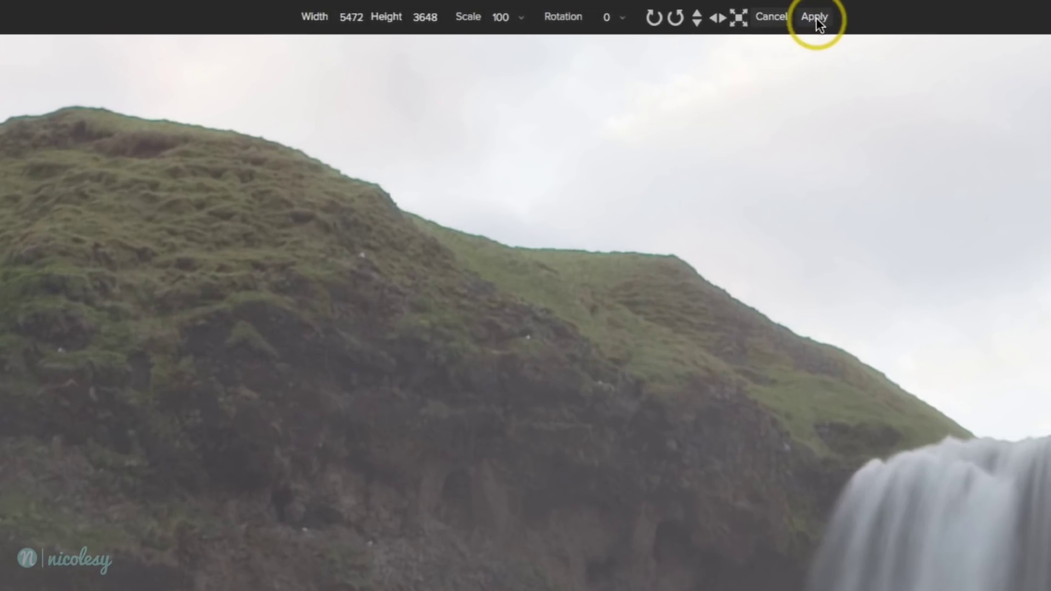
left_click(816, 17)
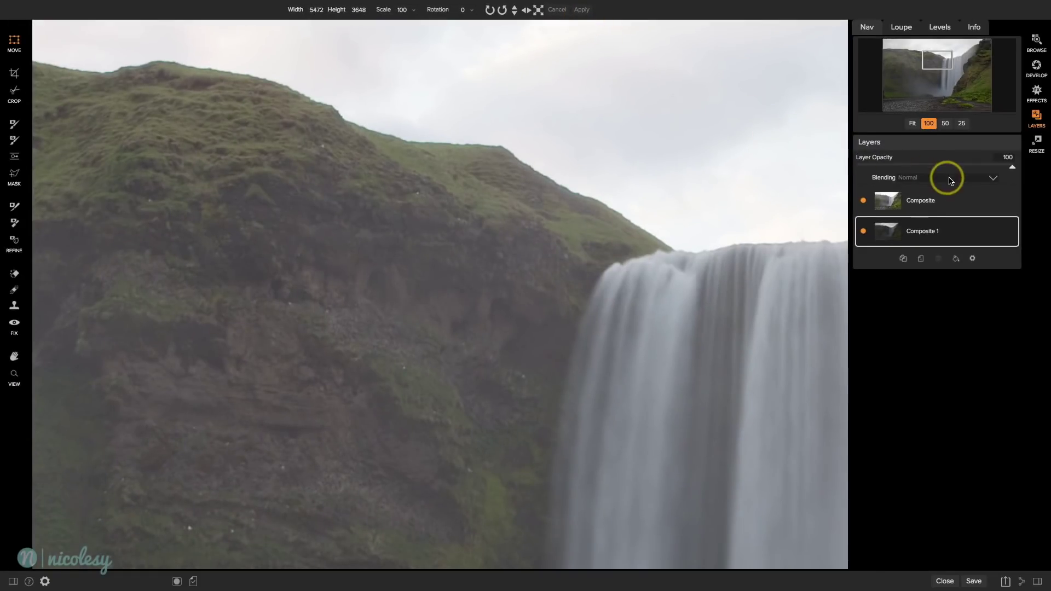
Step: Fit the whole image in view and select the top Composite layer
left_click(913, 124)
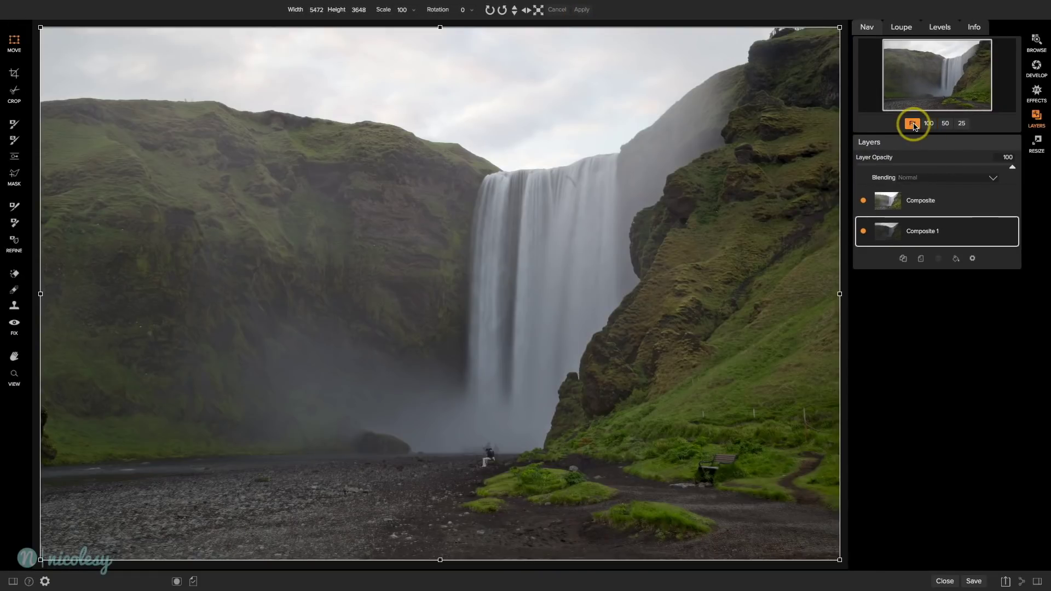
left_click(14, 357)
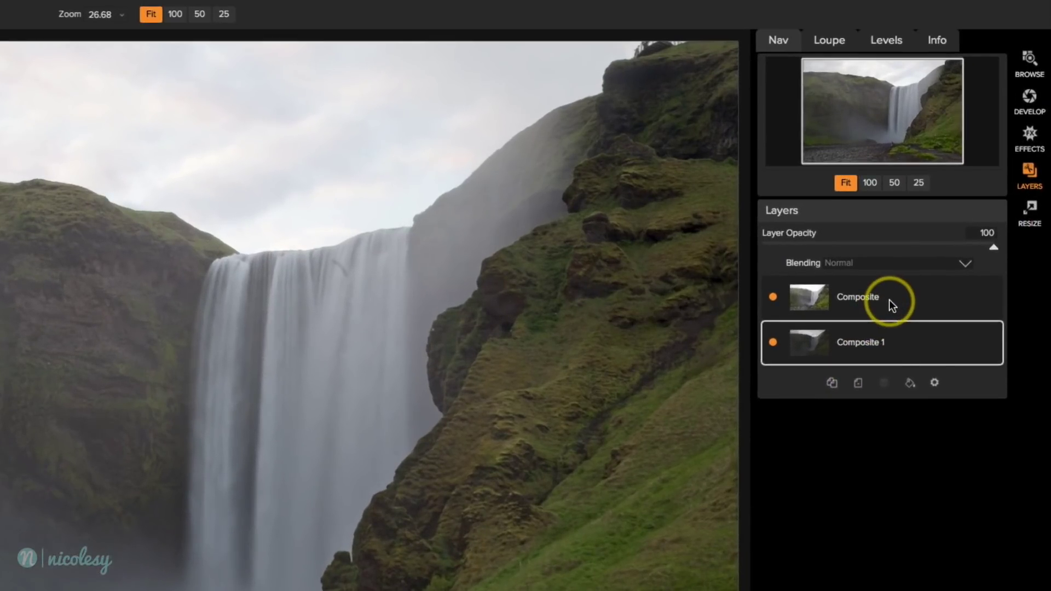
left_click(941, 203)
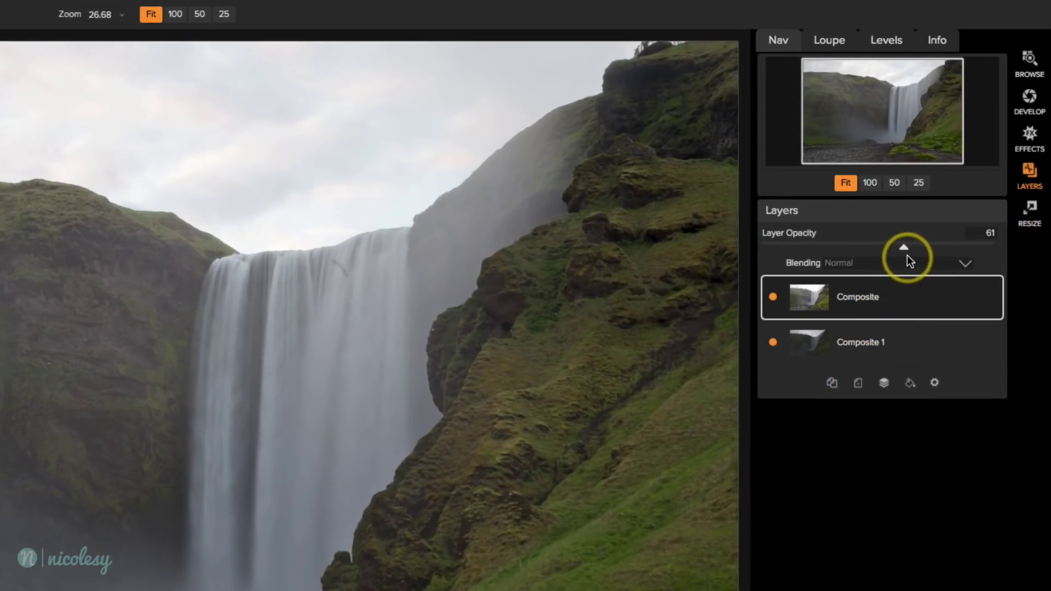
Step: Restore Composite to 100 opacity and add a wide linear gradient mask over the cliffs
left_click_drag(904, 245, 1013, 236)
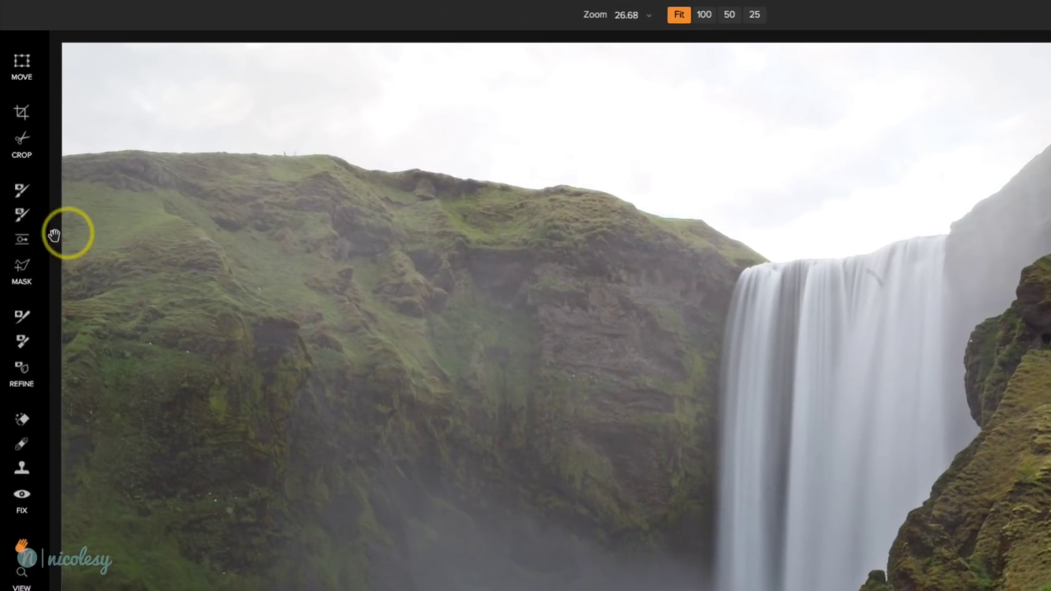
left_click(23, 241)
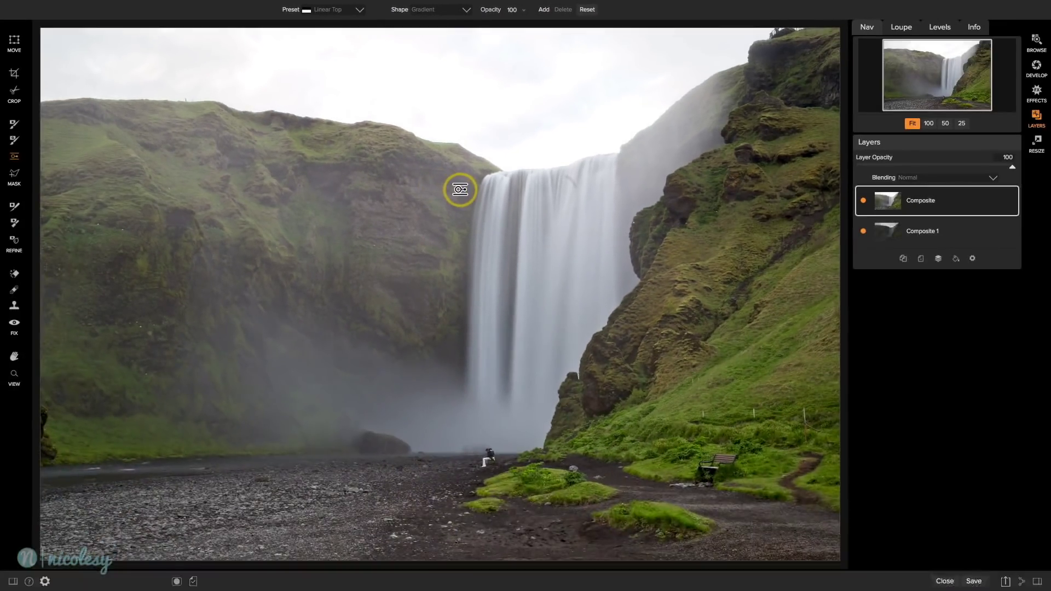
left_click(459, 190)
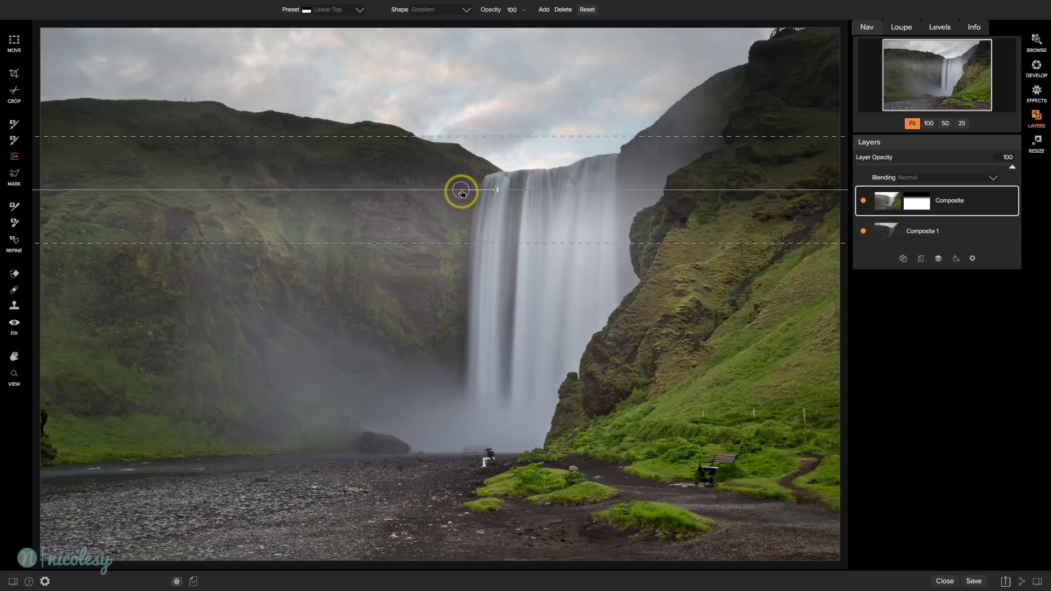
left_click_drag(460, 189, 460, 222)
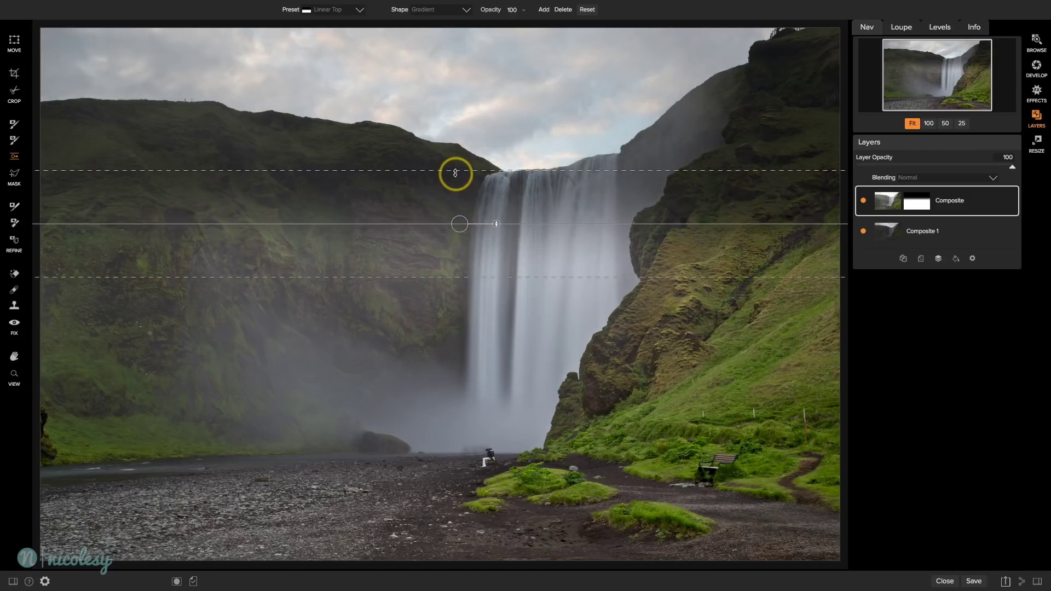
left_click_drag(454, 172, 436, 40)
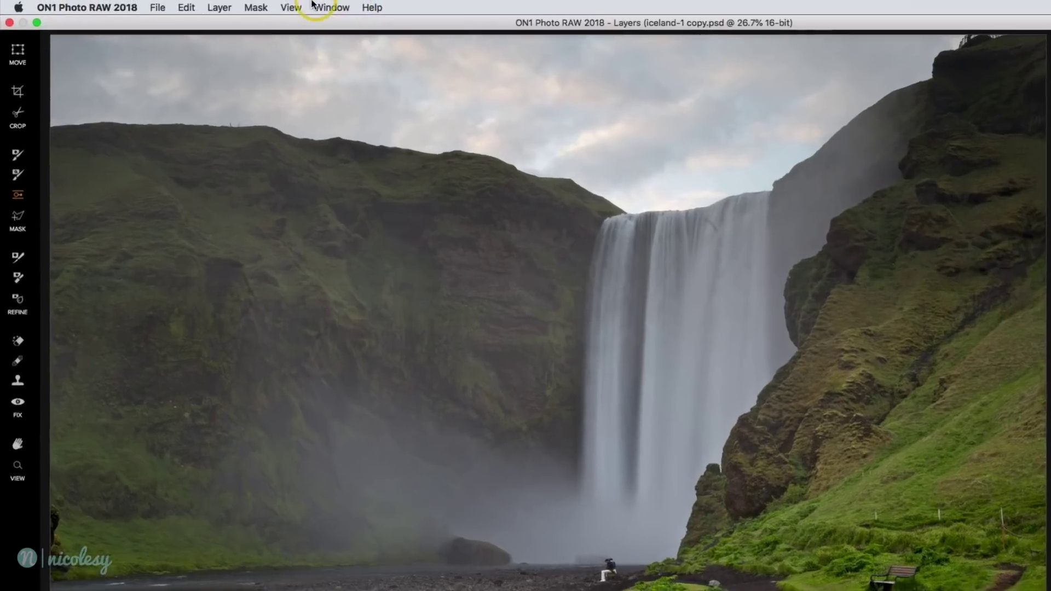
Step: Preview the mask in grayscale, hide it, and raise the gradient's centre line to the crest
left_click(291, 7)
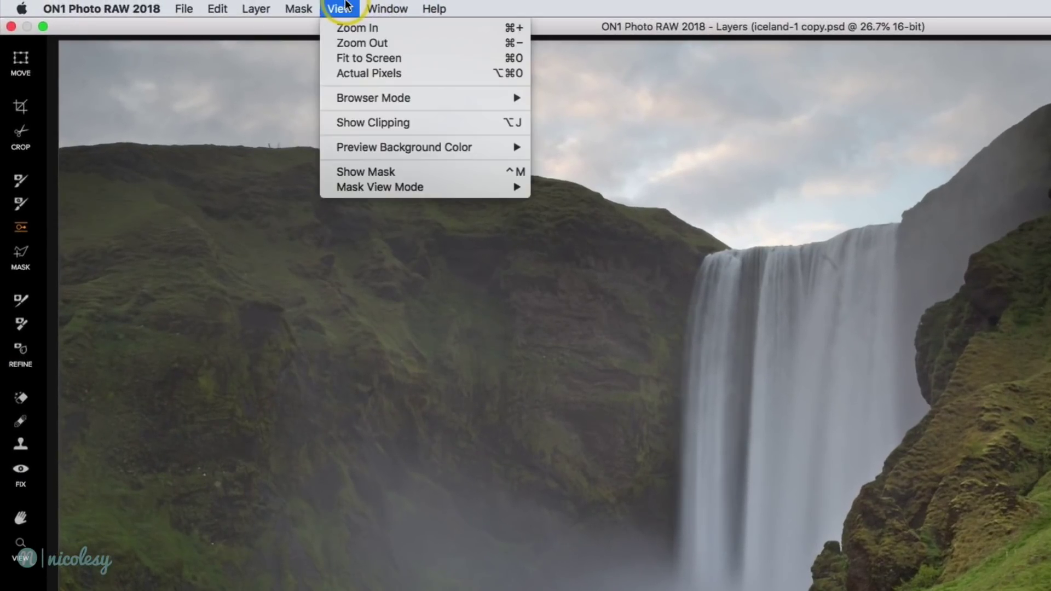
mouse_move(332, 138)
left_click(366, 171)
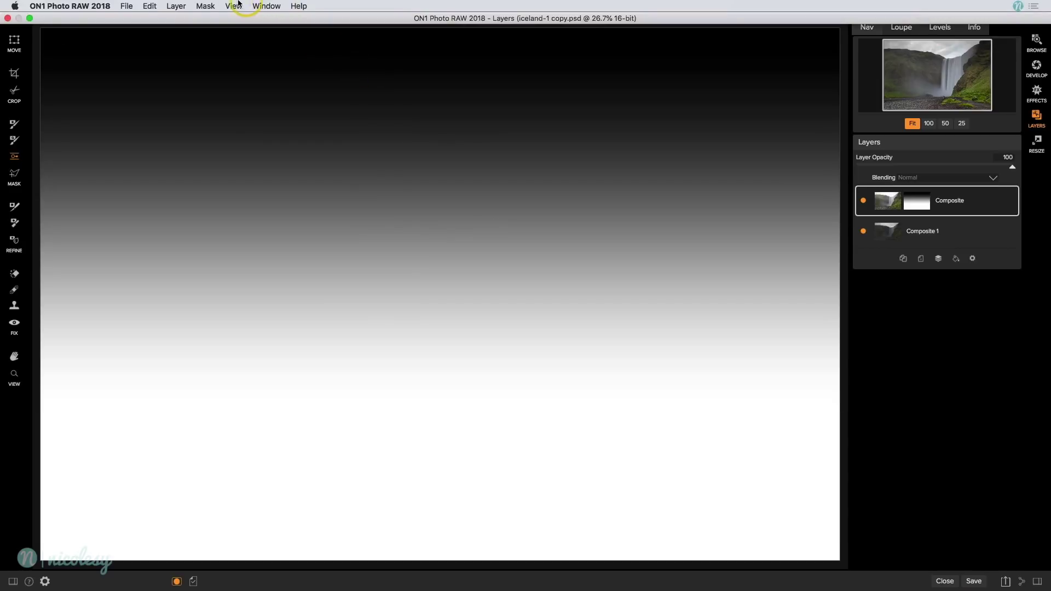
left_click(233, 7)
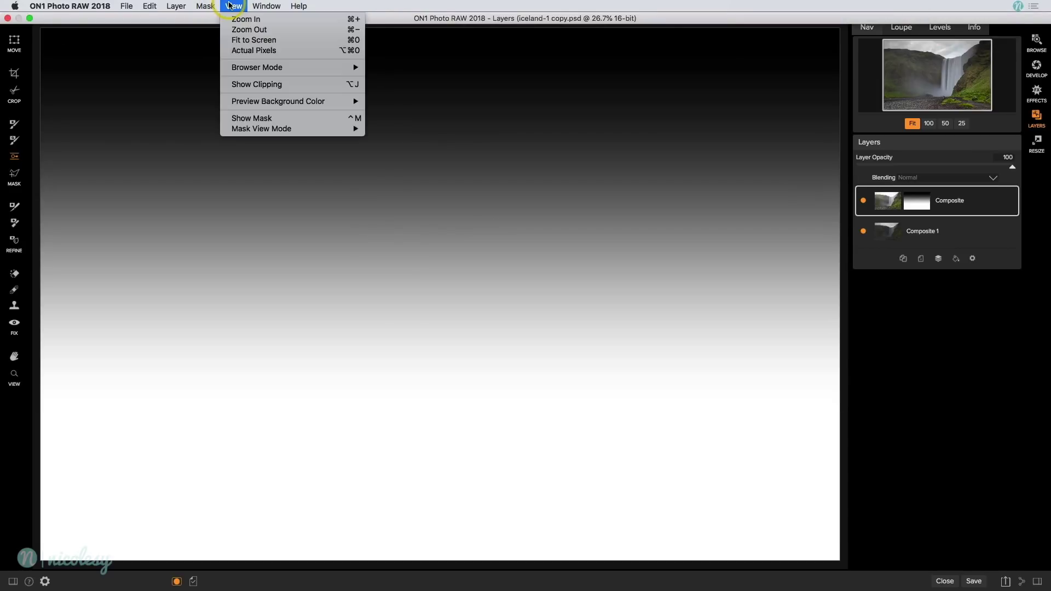
left_click(289, 118)
left_click_drag(462, 225, 456, 189)
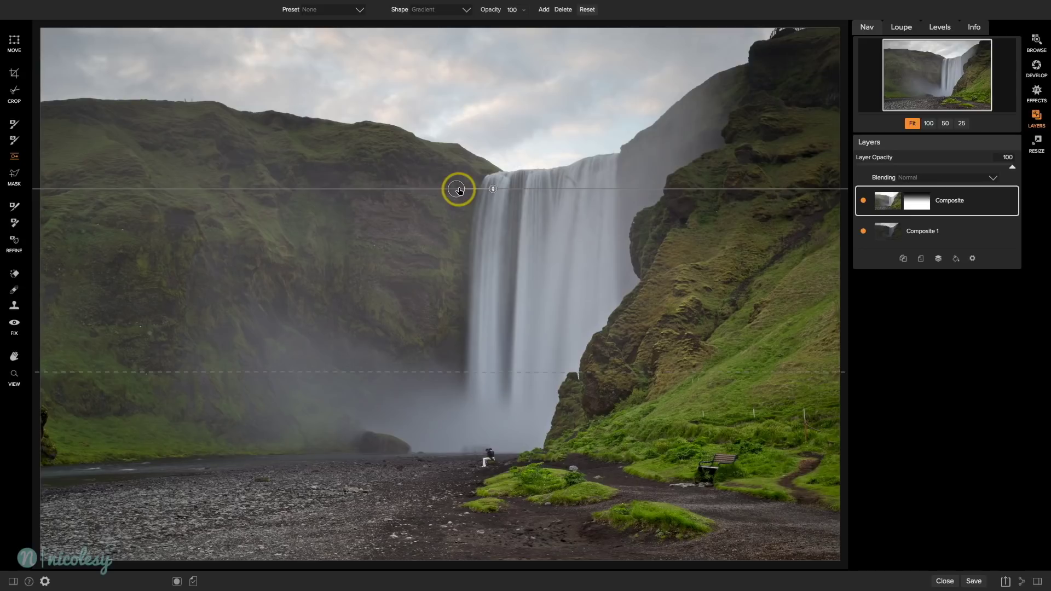
left_click_drag(459, 190, 464, 187)
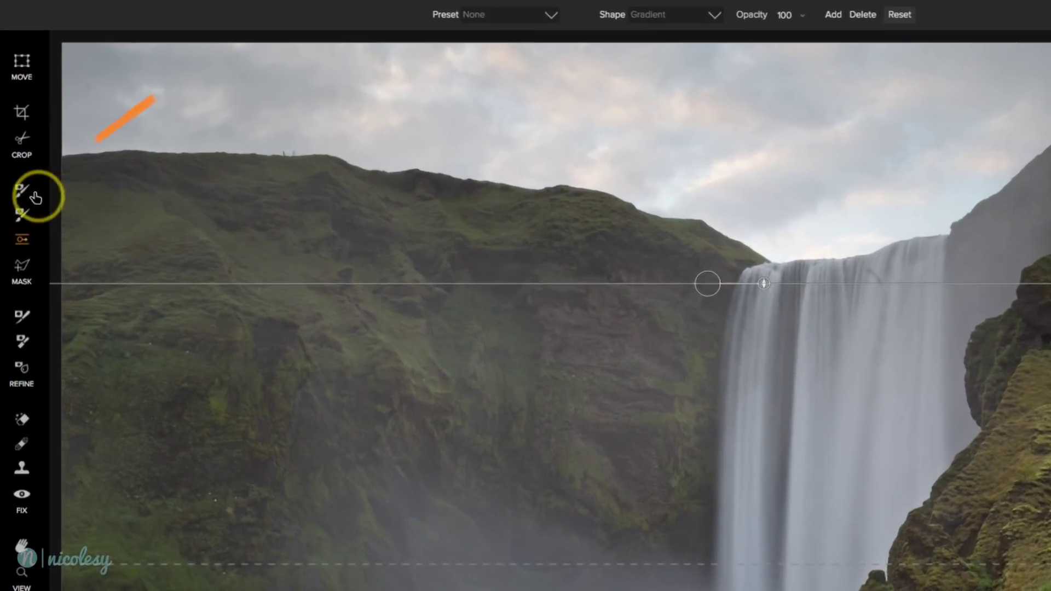
Step: Set up the Masking Brush with maximum feather, Paint In mode and a larger size
left_click(14, 124)
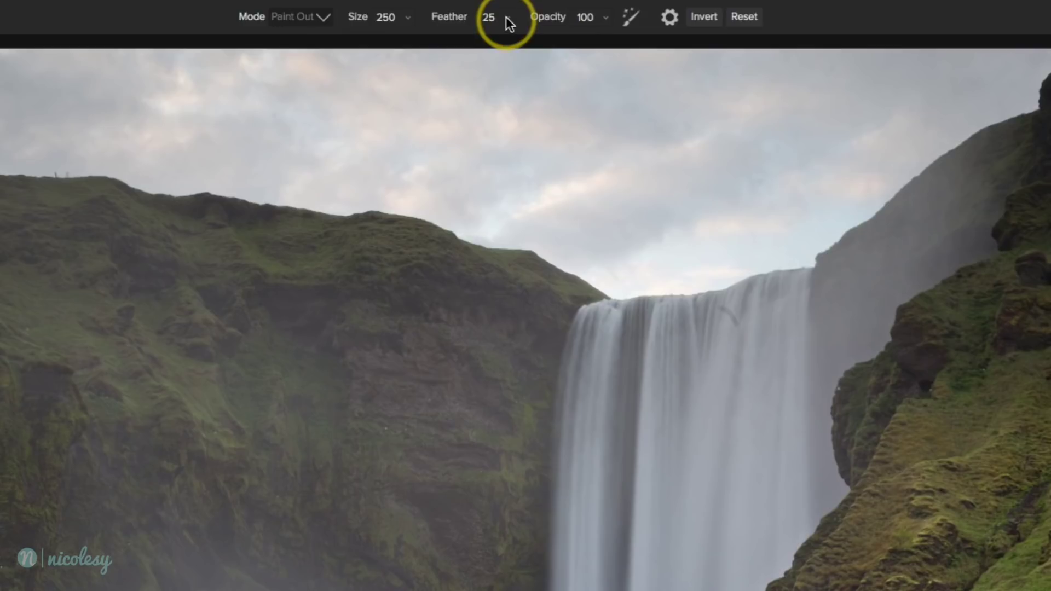
left_click(507, 19)
left_click_drag(430, 32, 505, 28)
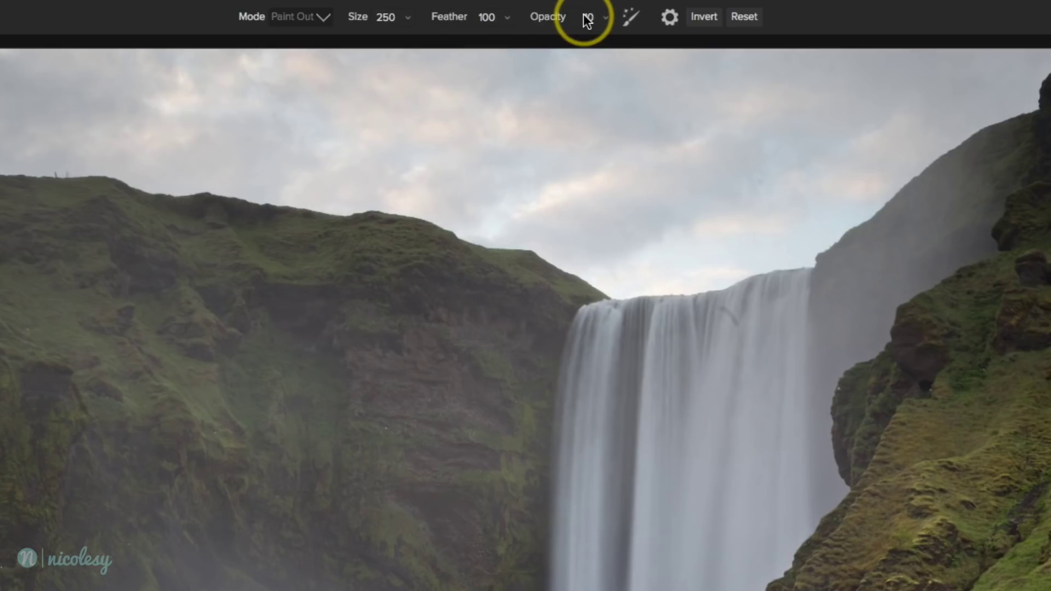
left_click(322, 22)
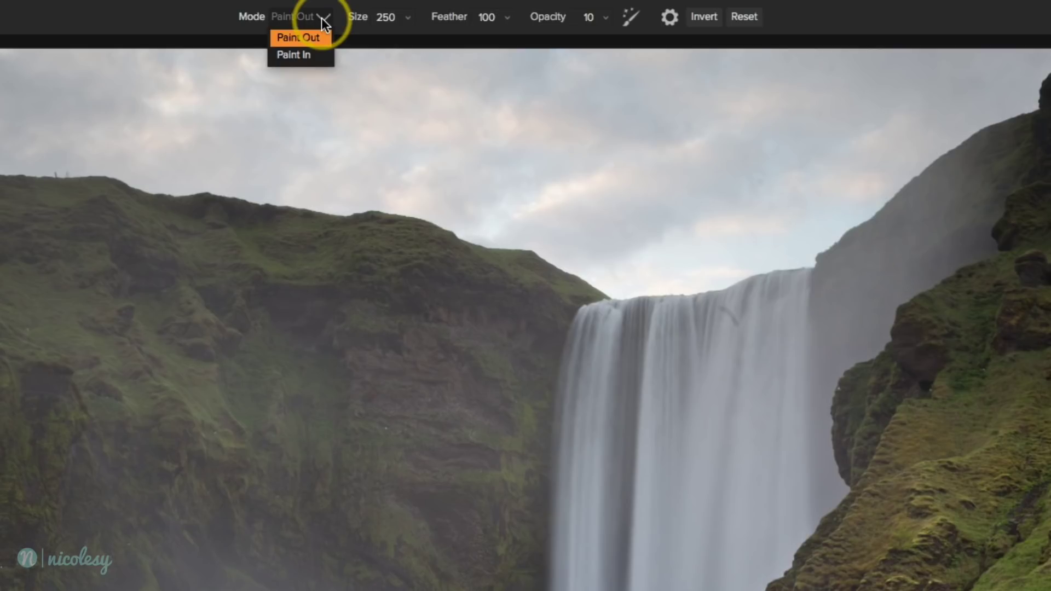
left_click(321, 54)
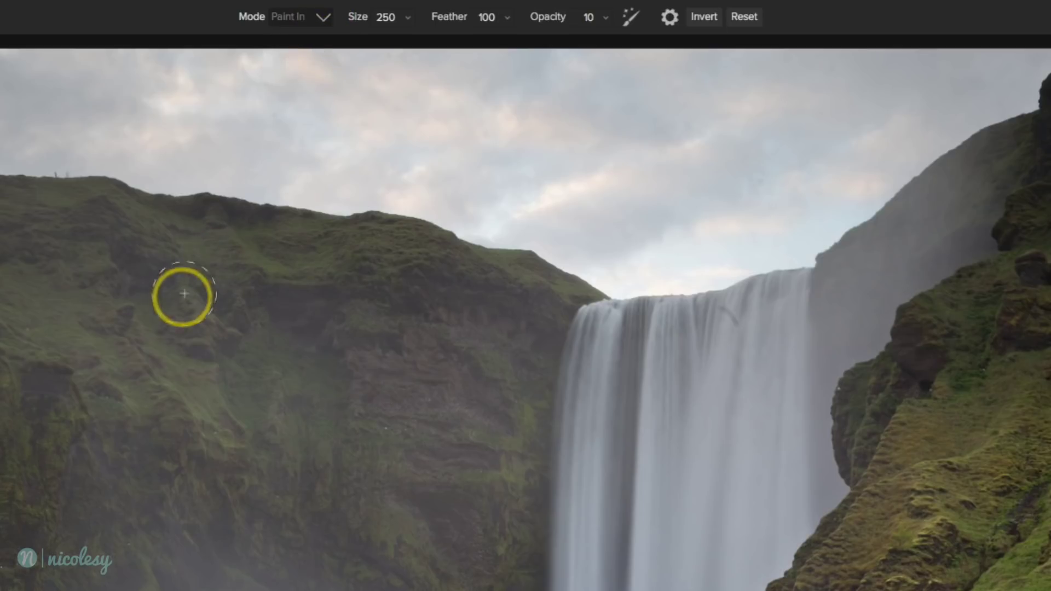
key("bracketright")
key("bracketright")
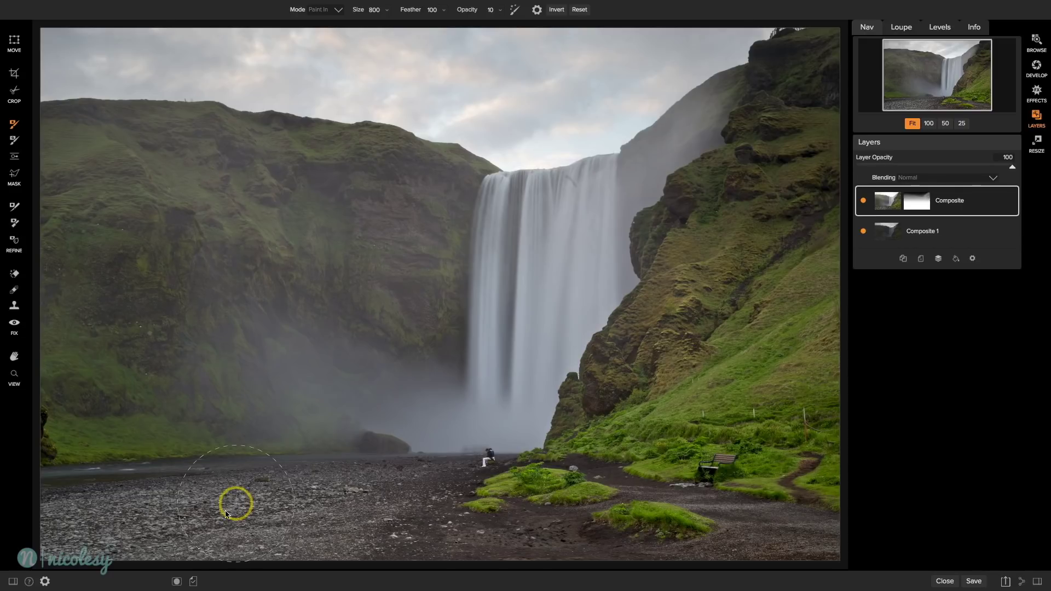
left_click(177, 582)
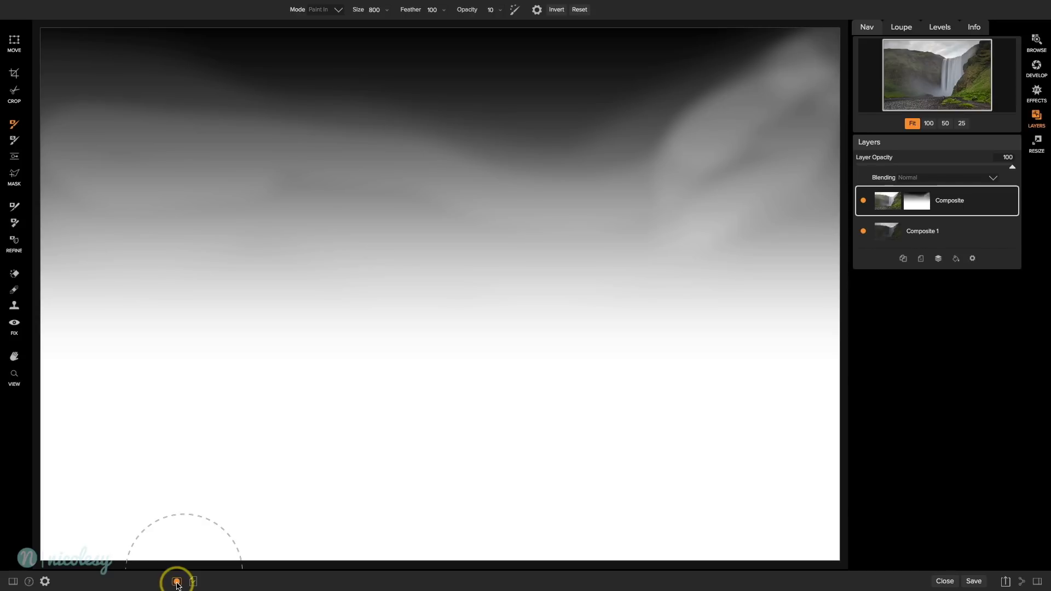
left_click(177, 582)
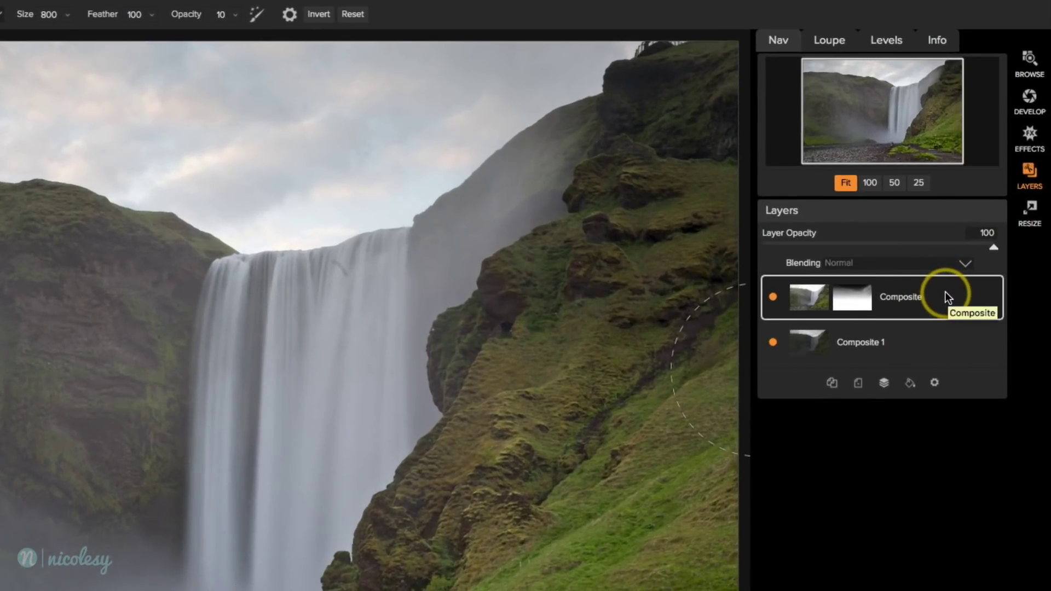
Step: Create a New Stamped Layer, Composite 2, from the Composite layer's context menu
right_click(945, 292)
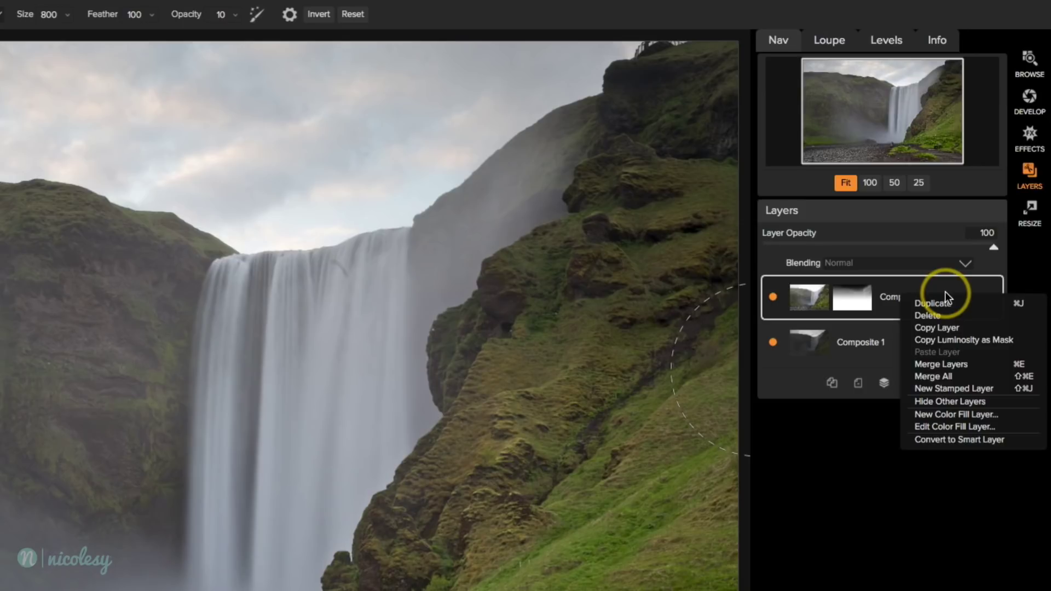
left_click(1001, 388)
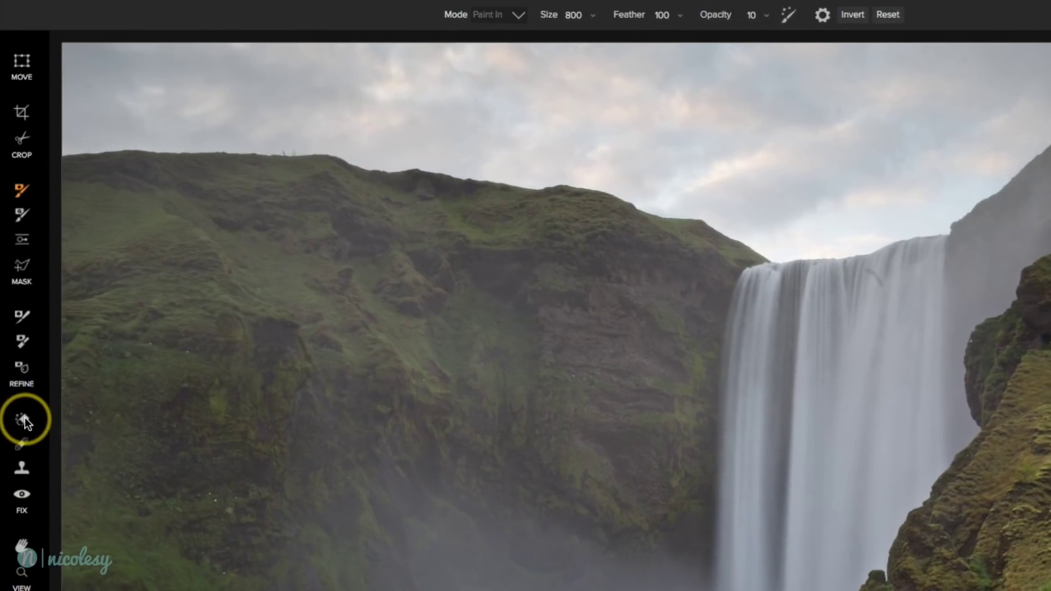
Step: Select the Perfect Eraser at brush size 100, zoomed to 100% on the beach
left_click(23, 419)
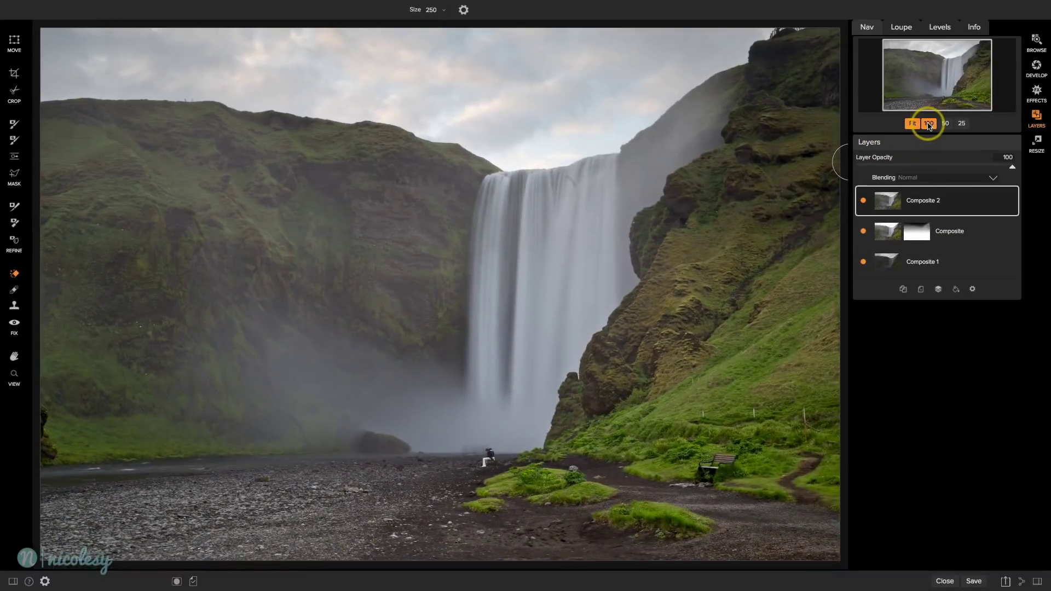
left_click(929, 123)
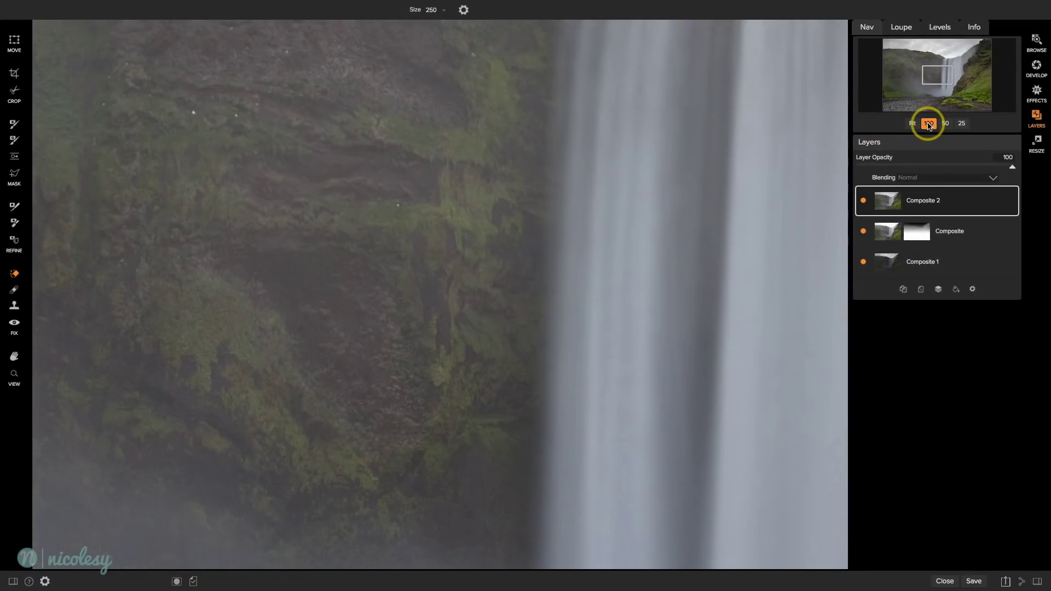
left_click(938, 85)
left_click_drag(939, 85, 937, 94)
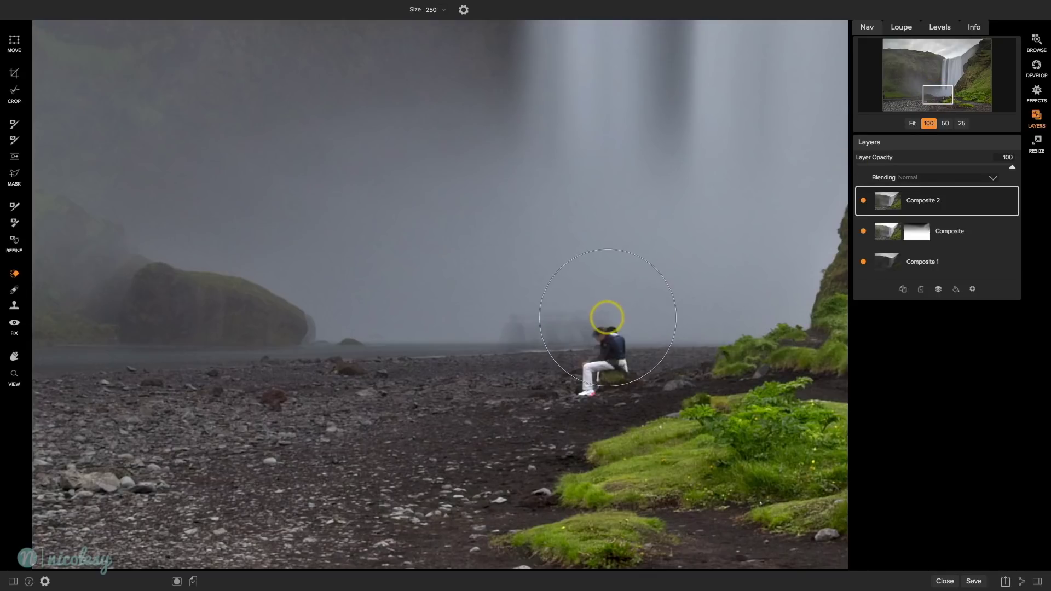
key("bracketleft")
key("bracketleft")
key("bracketleft")
key("bracketleft")
key("bracketleft")
key("bracketleft")
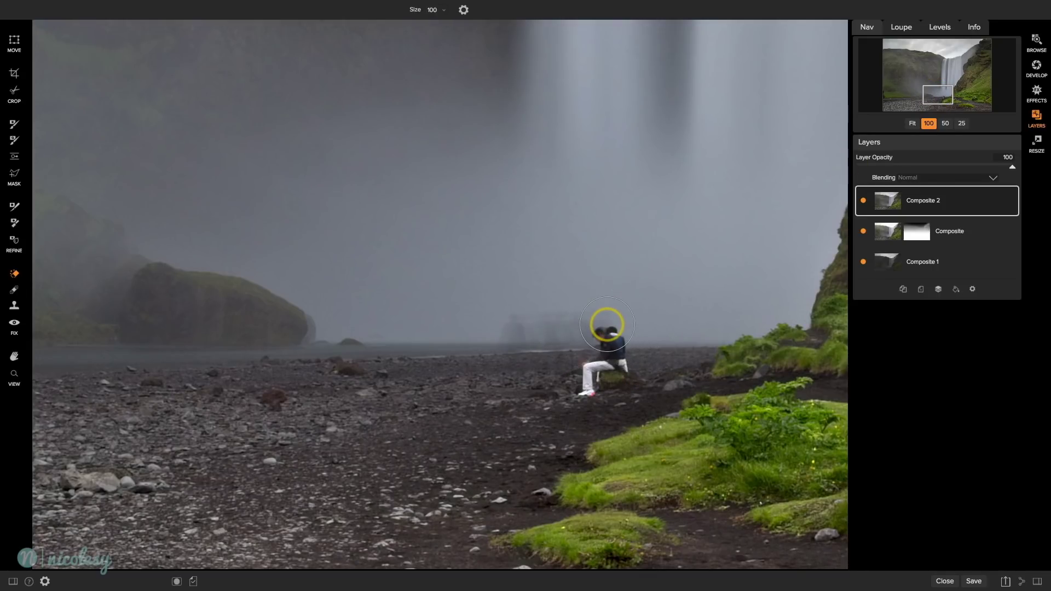
Step: Erase the seated couple from the beach, redoing the stroke with a smaller brush
mouse_move(607, 324)
left_mouse_down()
mouse_move(500, 333)
mouse_move(624, 328)
mouse_move(624, 347)
mouse_move(589, 380)
left_mouse_up()
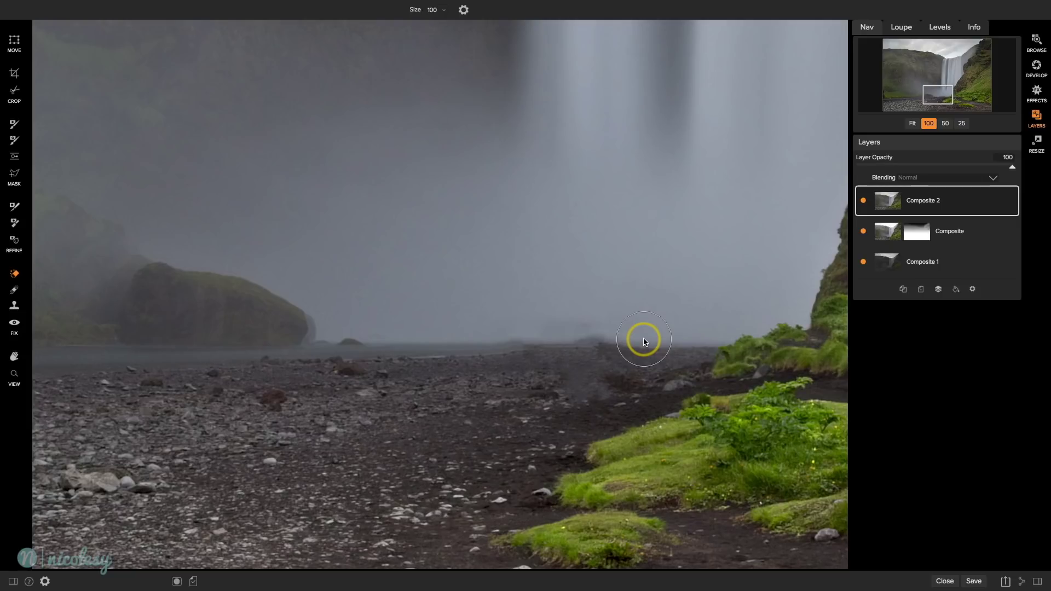
left_click_drag(644, 340, 450, 357)
key("ctrl+z")
key("bracketleft")
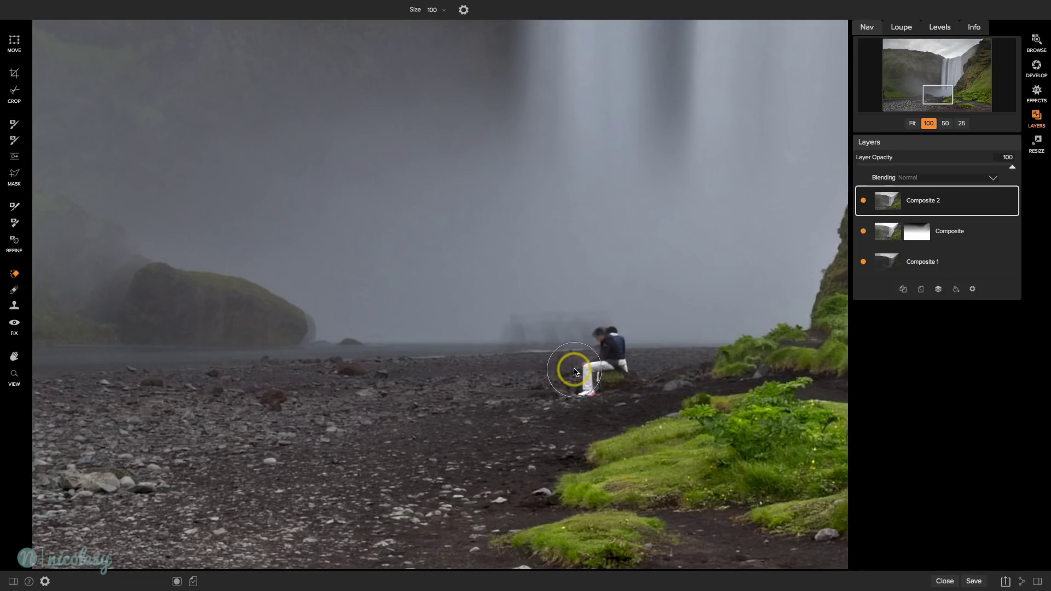
key("bracketleft")
mouse_move(607, 338)
left_mouse_down()
mouse_move(615, 357)
mouse_move(587, 382)
left_mouse_up()
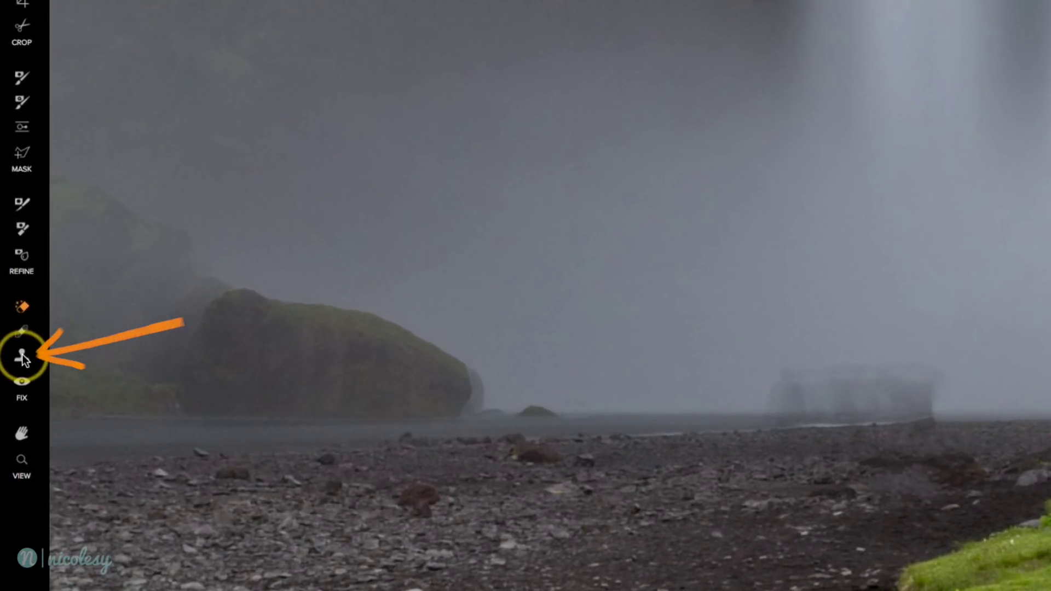
Step: Switch to the Clone Stamp and clone over the faint ghost rocks and distant sea-stack area at brush size 150
left_click(22, 354)
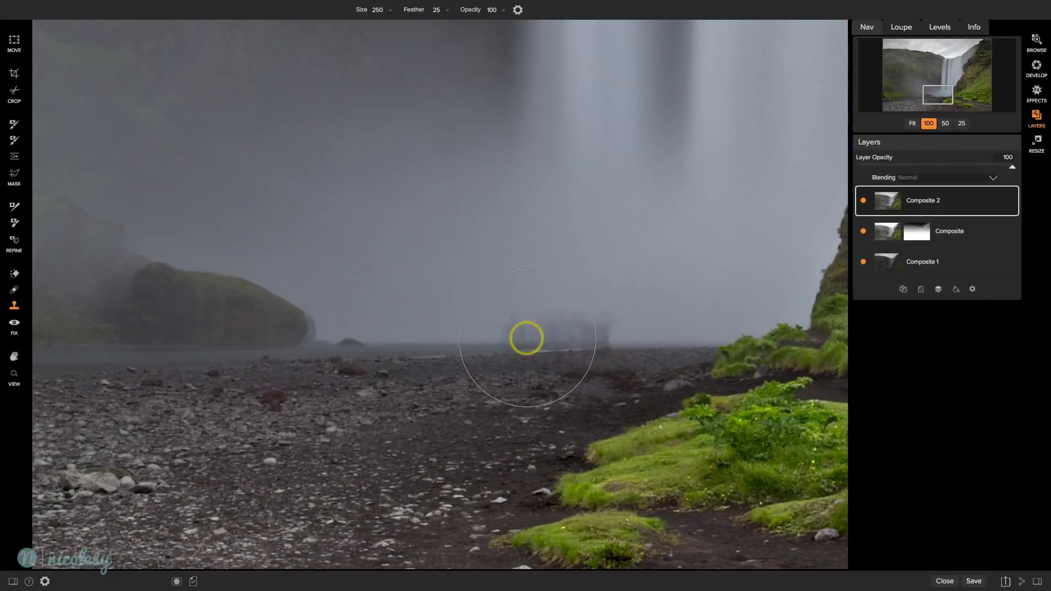
mouse_move(527, 338)
left_mouse_down()
mouse_move(622, 336)
mouse_move(490, 341)
mouse_move(613, 332)
mouse_move(514, 332)
mouse_move(558, 340)
left_mouse_up()
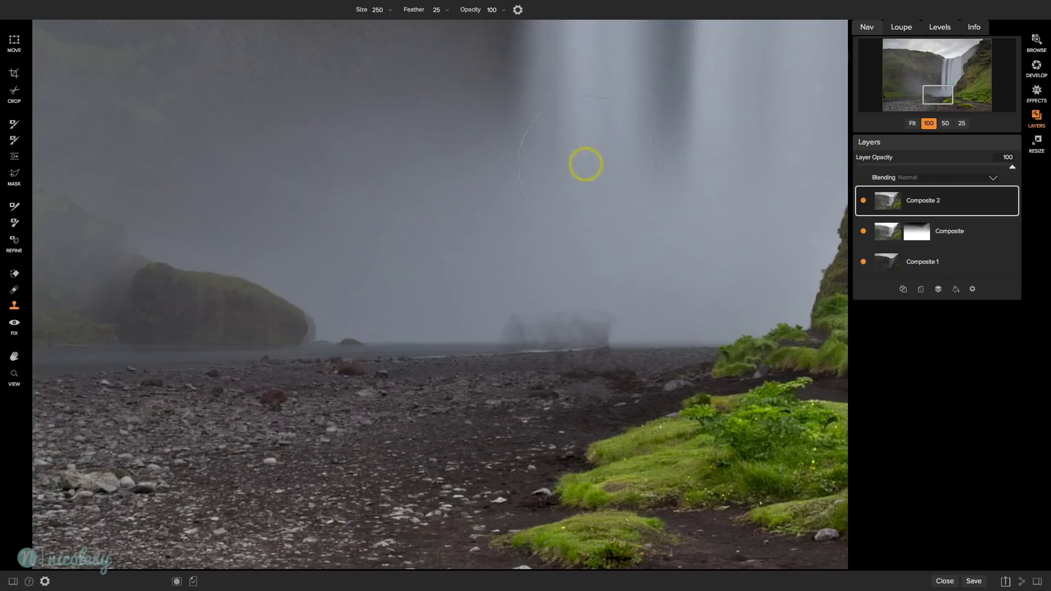
key("bracketleft")
key("bracketleft")
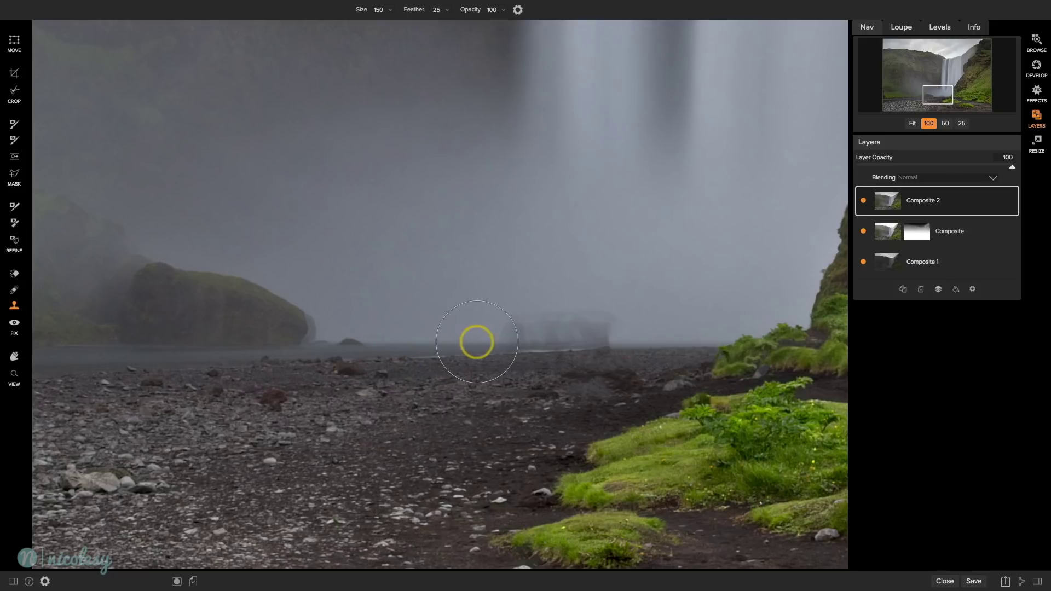
mouse_move(651, 335)
left_mouse_down()
mouse_move(411, 346)
mouse_move(534, 347)
left_mouse_up()
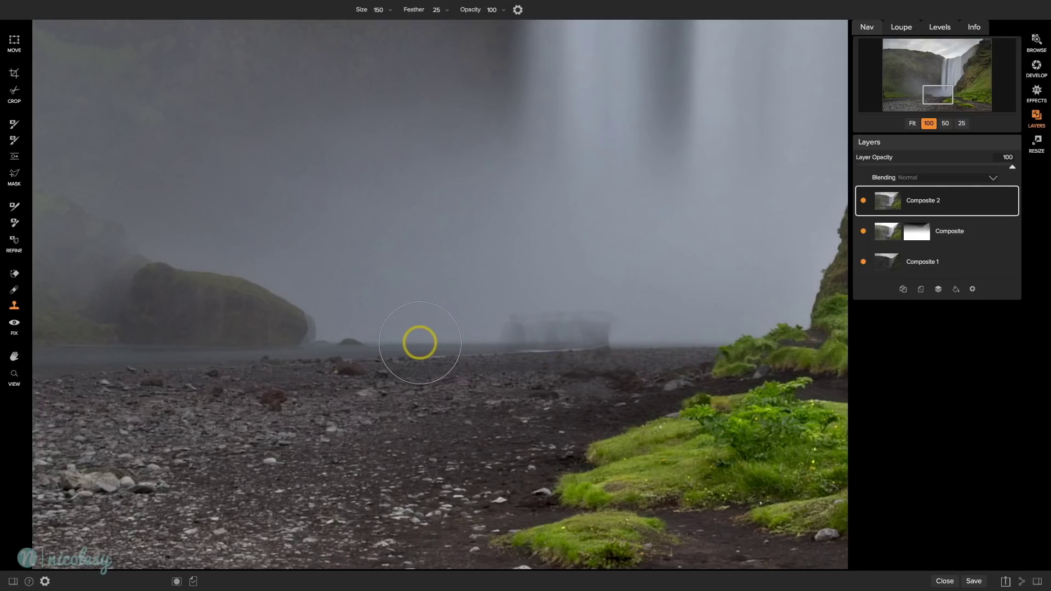
Step: Set fog and mist clone sources, paint over the ghosted shoreline rock and arch, then reduce brush size to 100
key("alt")
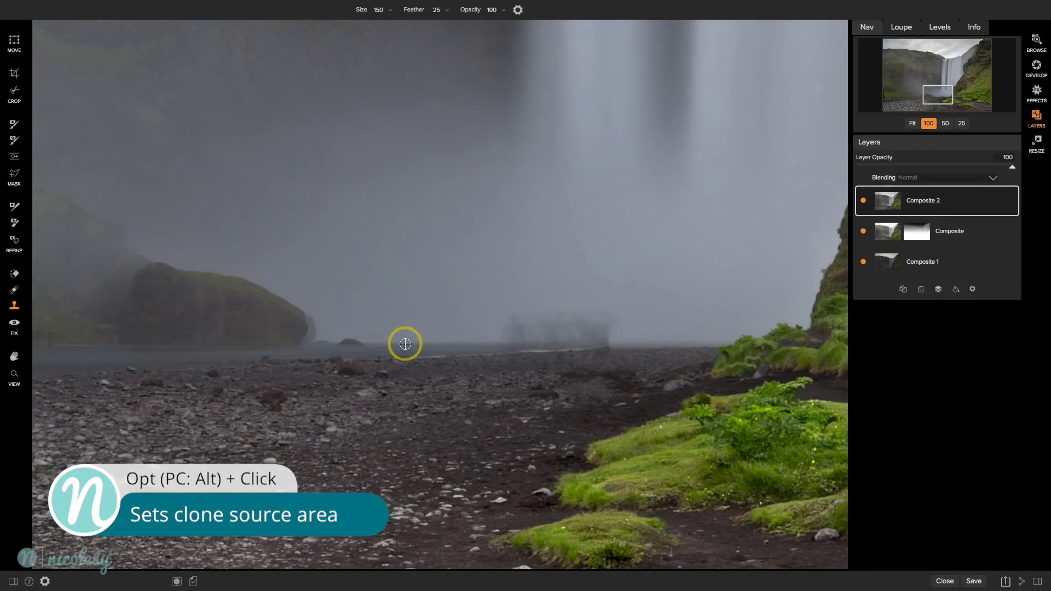
left_click(405, 344, "alt")
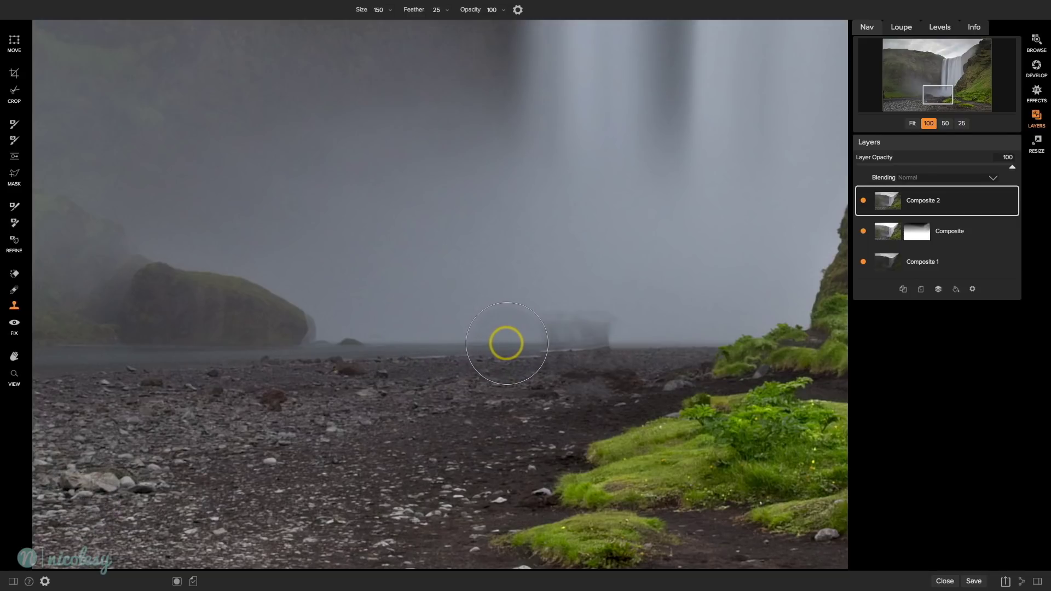
left_click_drag(506, 343, 605, 338)
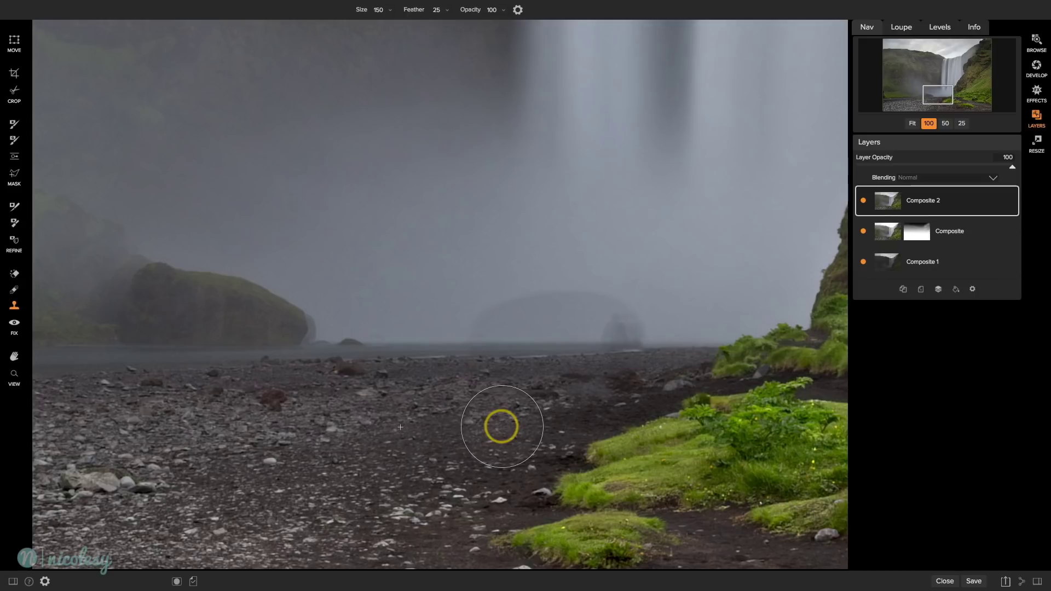
mouse_move(377, 320)
left_mouse_down()
mouse_move(369, 312)
mouse_move(411, 338)
left_mouse_up()
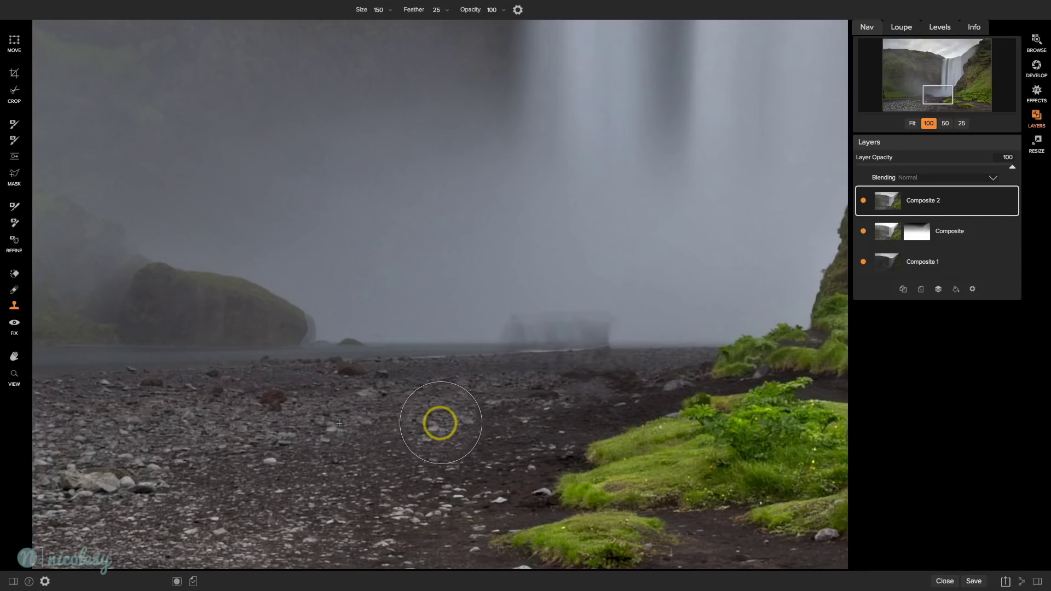
key("alt")
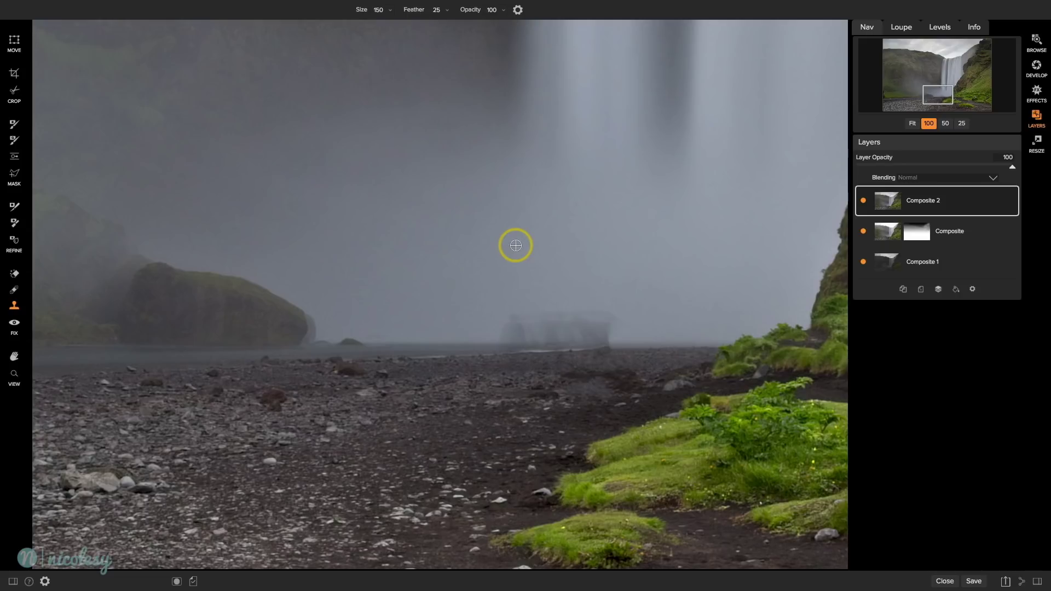
left_click(516, 245, "alt")
left_click(517, 308)
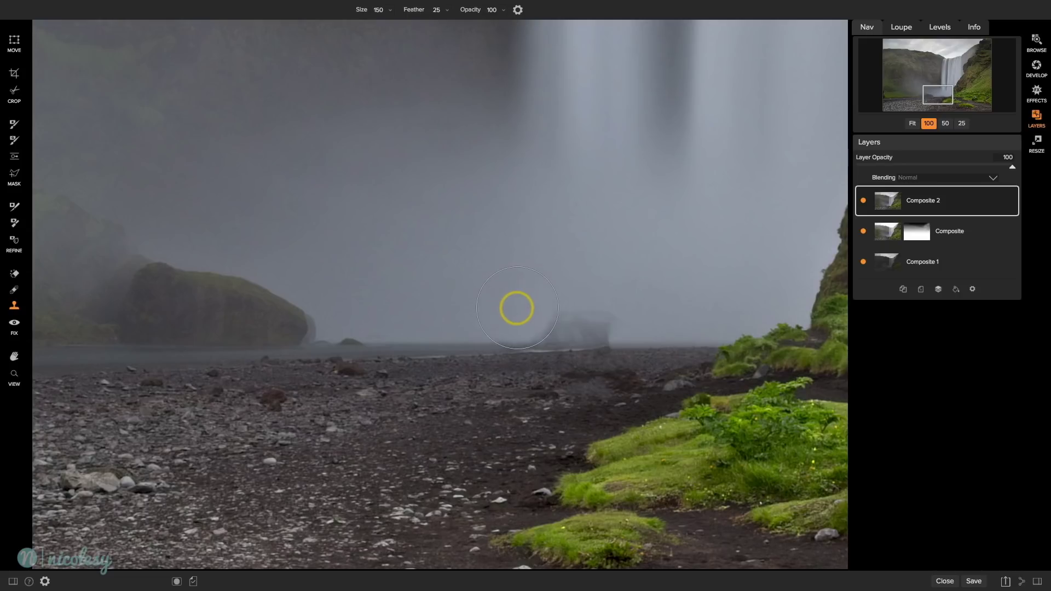
key("bracketleft")
key("bracketleft")
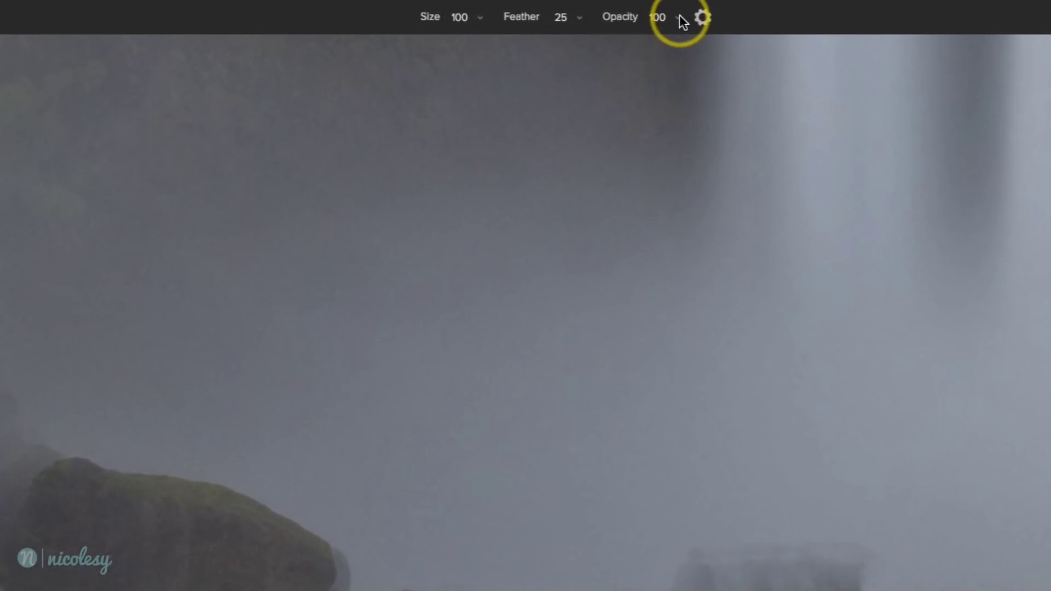
Step: Lower the clone brush opacity to 47 and undo a trial fog stroke over the ghosted rocks
left_click(503, 9)
left_click_drag(667, 33, 622, 37)
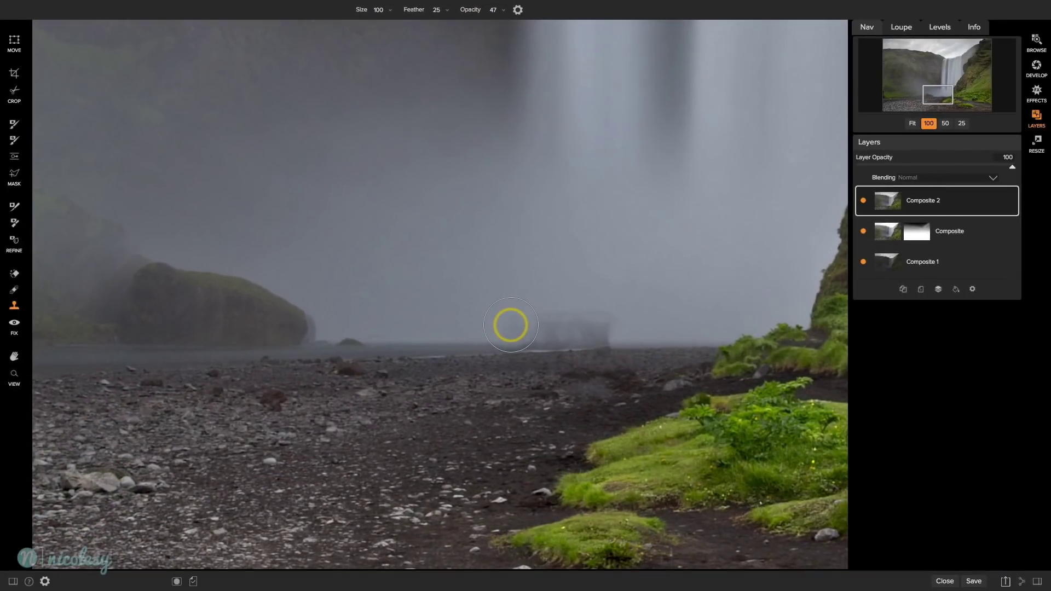
left_click_drag(510, 324, 618, 317)
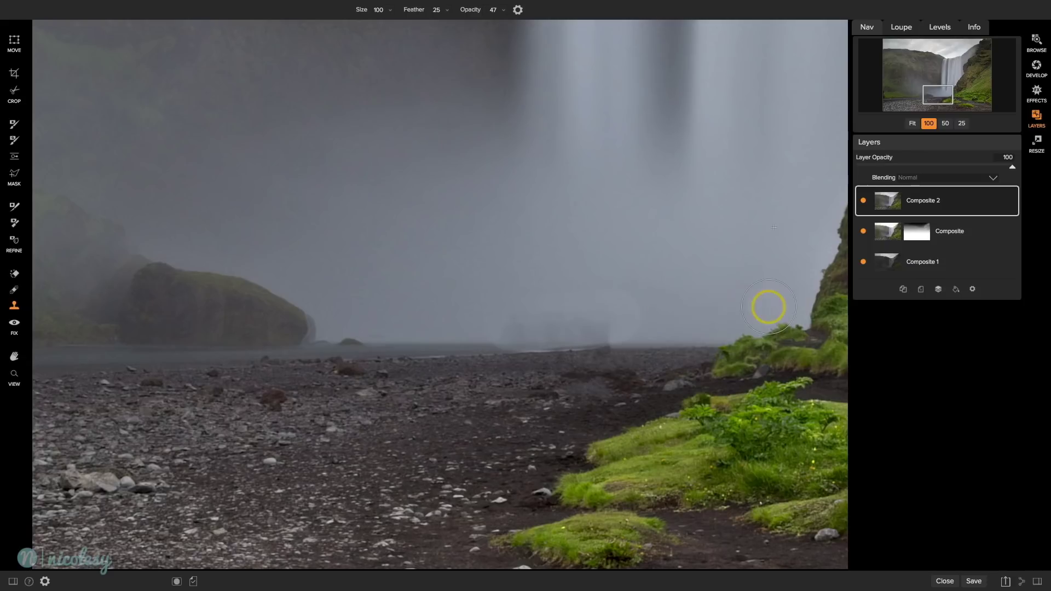
key("ctrl+z")
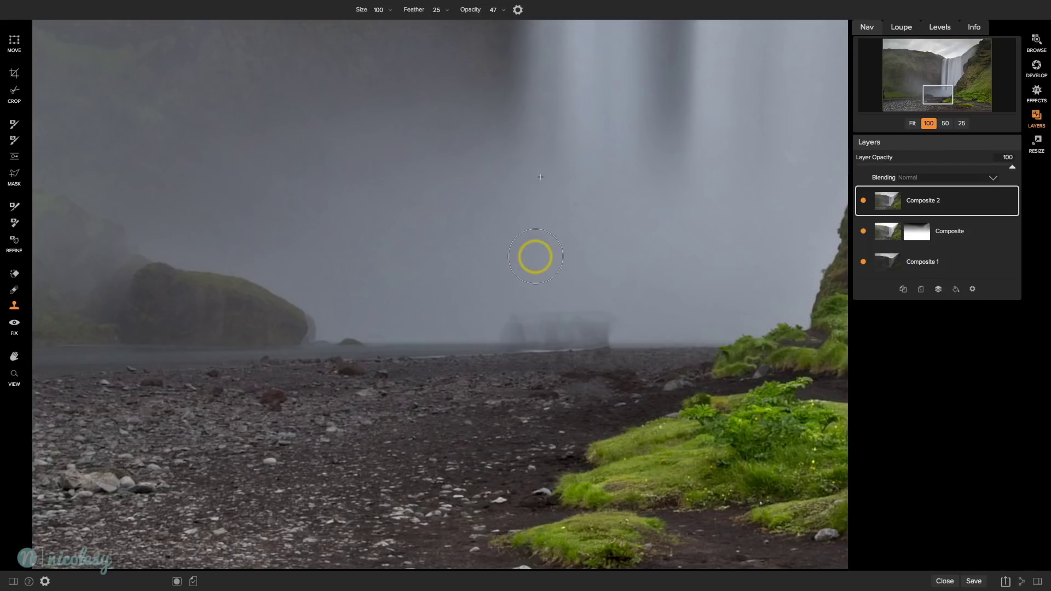
Step: Raise brush feather to 100 and repaint fog over the dark rock and along the horizon with a size 70 brush
left_click(447, 11)
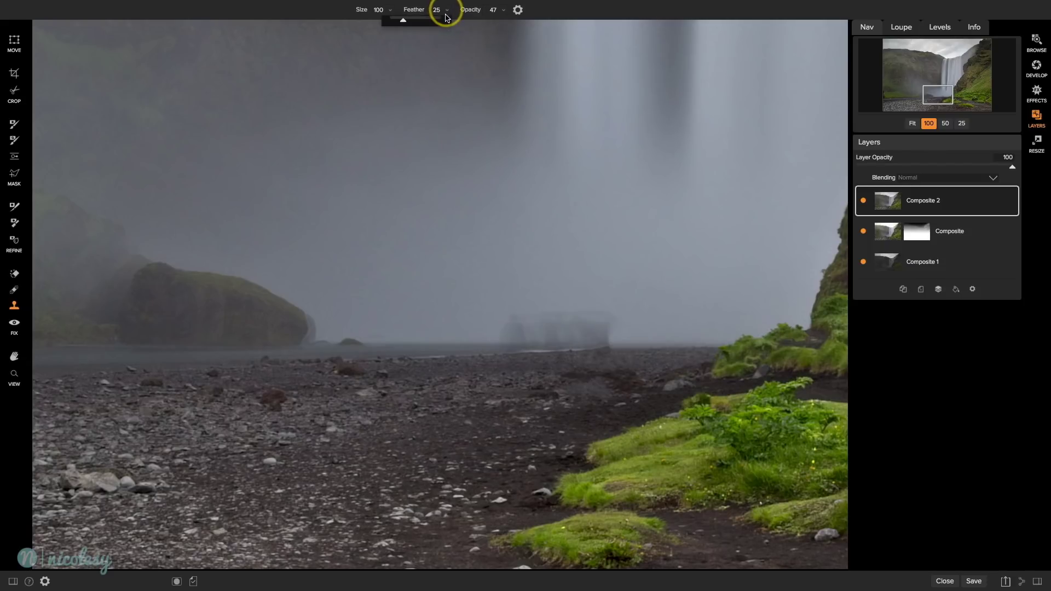
left_click_drag(404, 18, 446, 19)
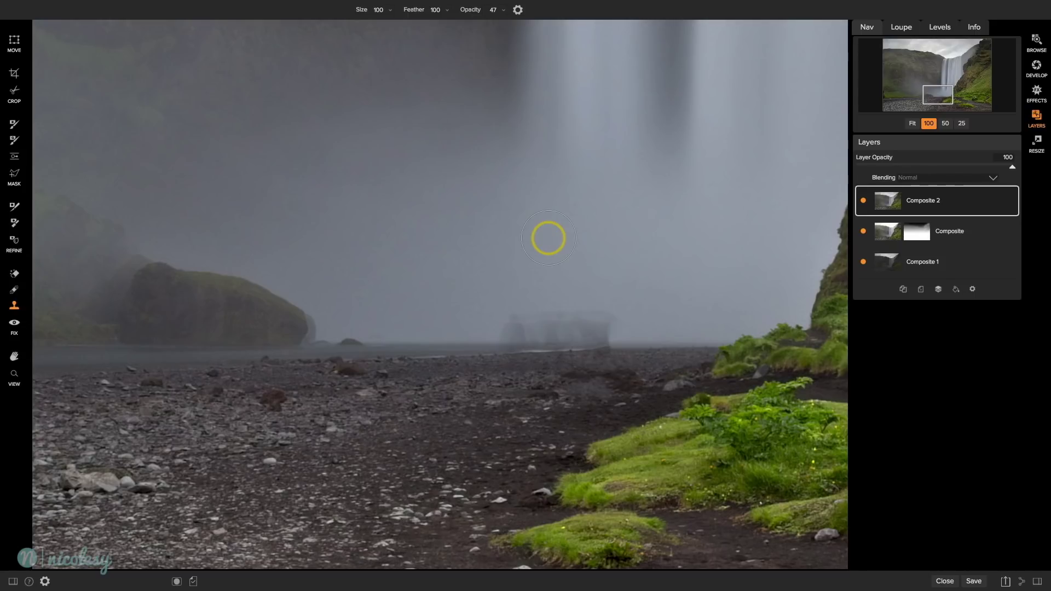
mouse_move(551, 316)
left_mouse_down()
mouse_move(504, 324)
mouse_move(621, 319)
mouse_move(619, 236)
mouse_move(487, 232)
mouse_move(600, 230)
mouse_move(606, 241)
mouse_move(608, 335)
mouse_move(478, 334)
left_mouse_up()
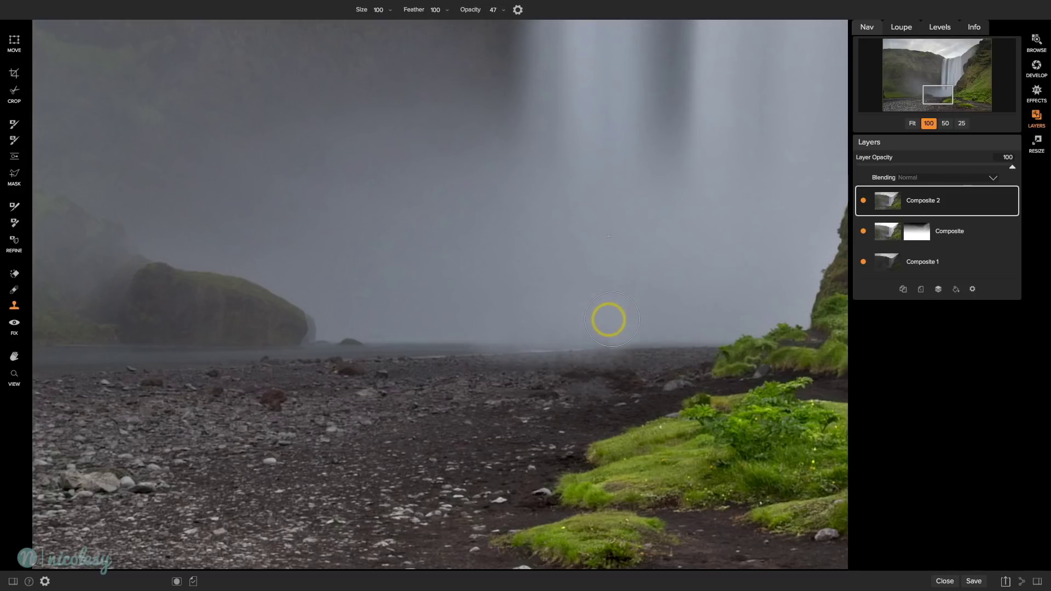
key("bracketleft")
mouse_move(611, 324)
left_mouse_down()
mouse_move(488, 324)
mouse_move(622, 330)
left_mouse_up()
Step: Fit the whole composite in view and enlarge the clone brush to Size 175
left_click(914, 123)
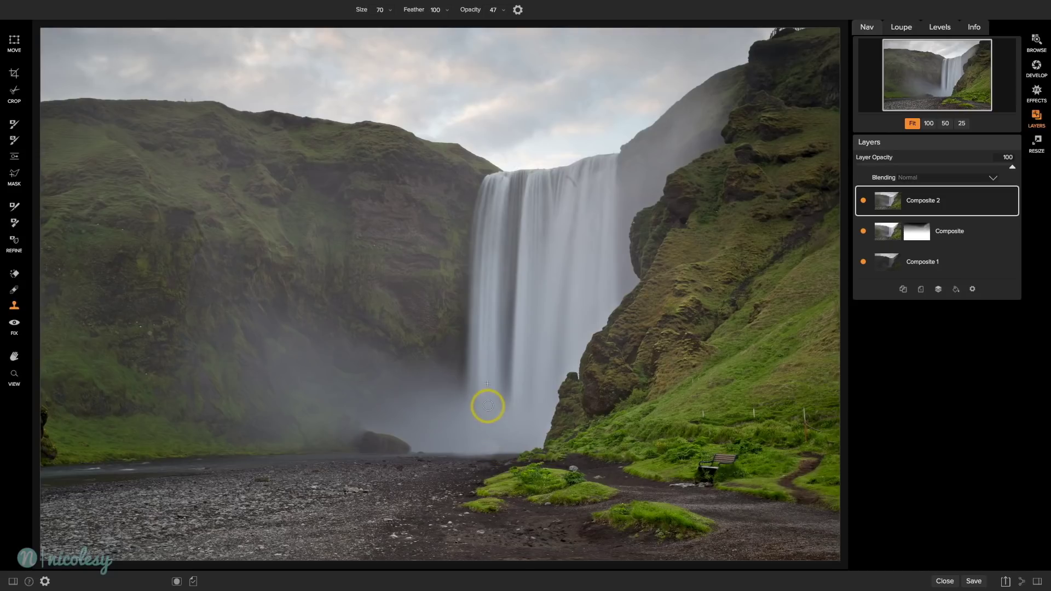
key("bracketright")
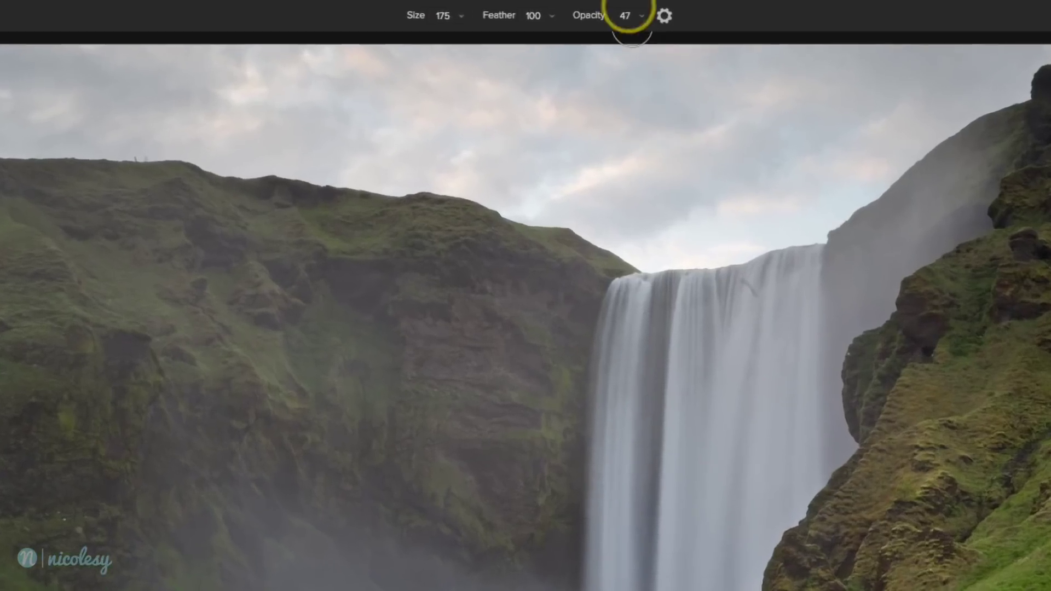
left_click(625, 17)
Step: Set clone opacity to 20 and lightly clone mist at the waterfall base
type("12")
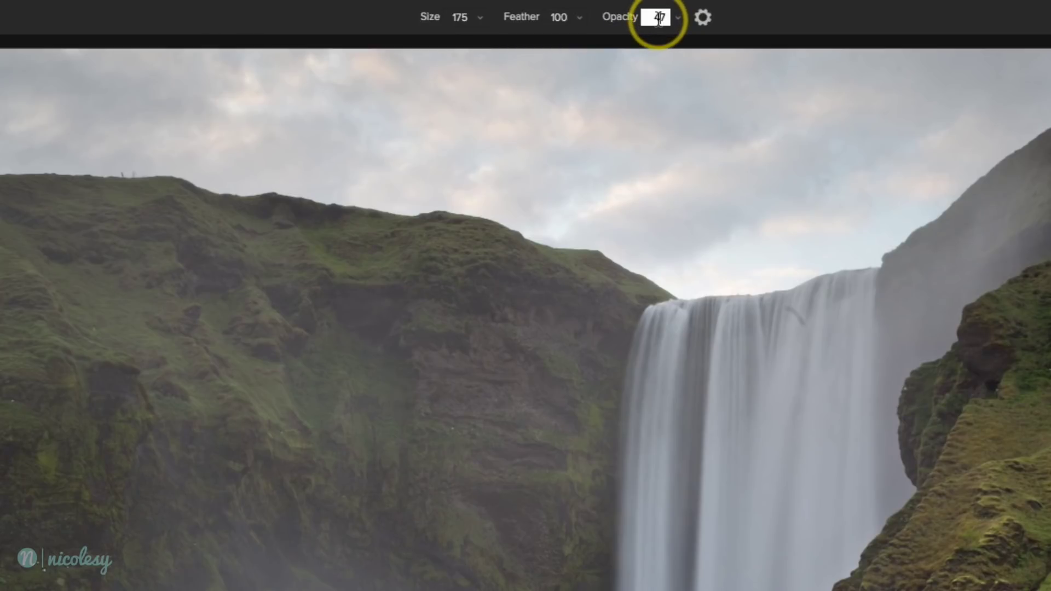
type("0")
key("Return")
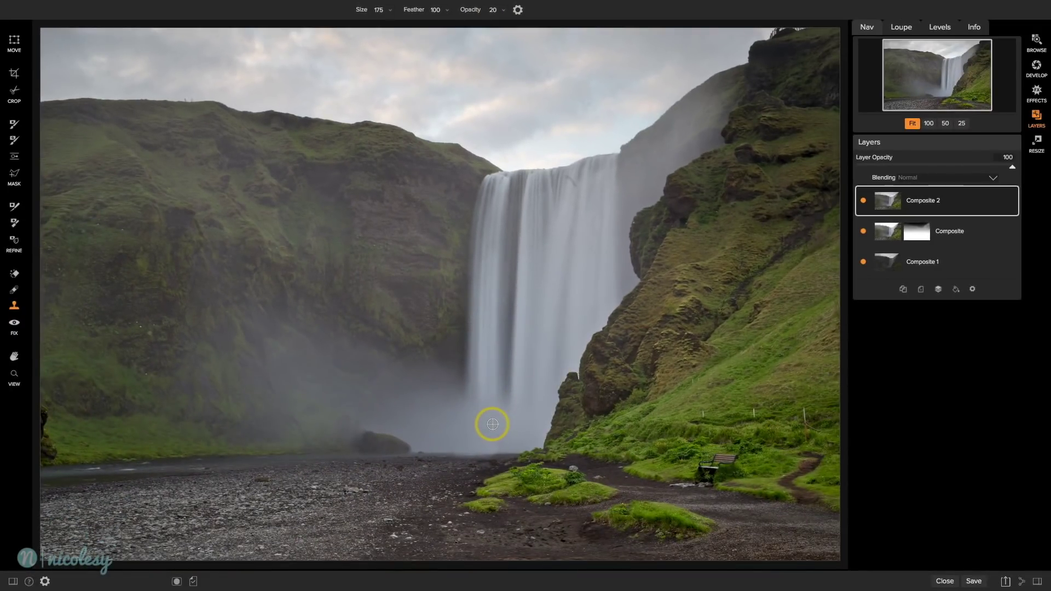
mouse_move(491, 422)
left_mouse_down()
mouse_move(495, 444)
mouse_move(478, 441)
left_mouse_up()
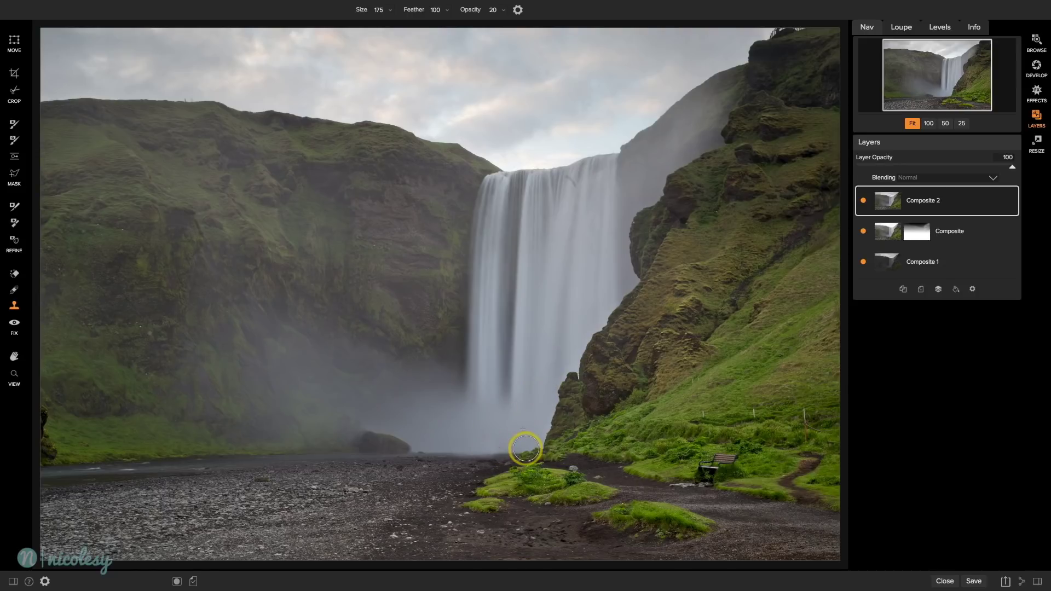
Step: Zoom in, shrink the brush to 125 and set a new clone source on the gravel beside the grass
key("ctrl+equal")
key("ctrl+equal")
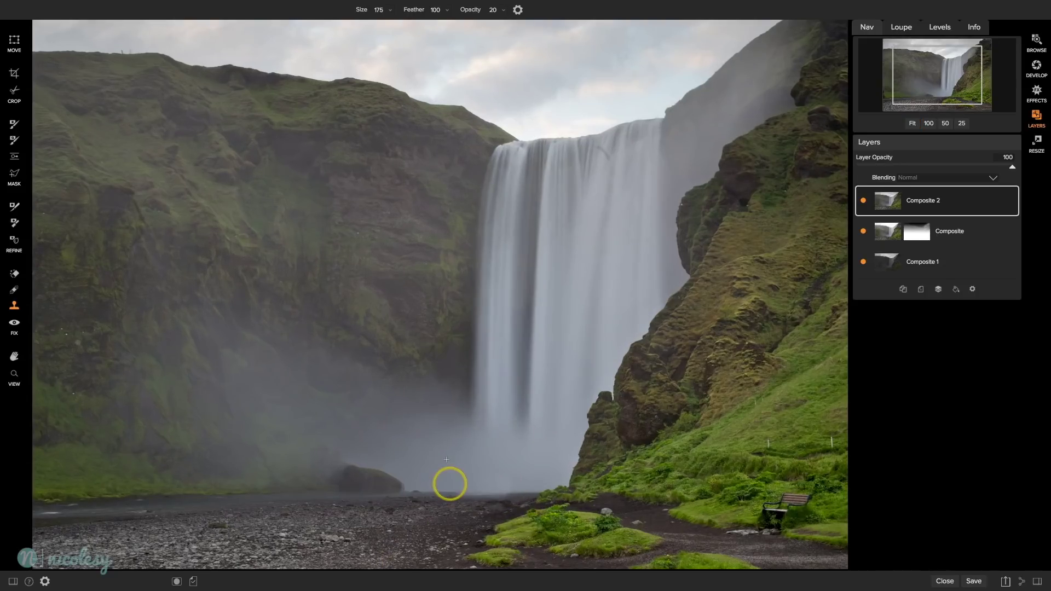
scroll(446, 470, "down", 5)
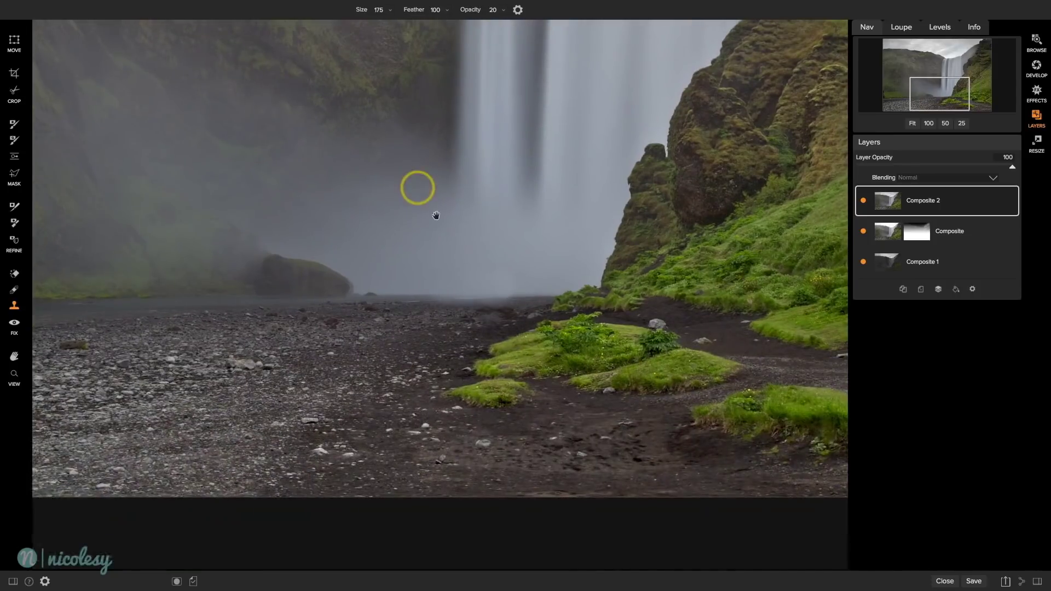
key("bracketleft")
key("bracketleft")
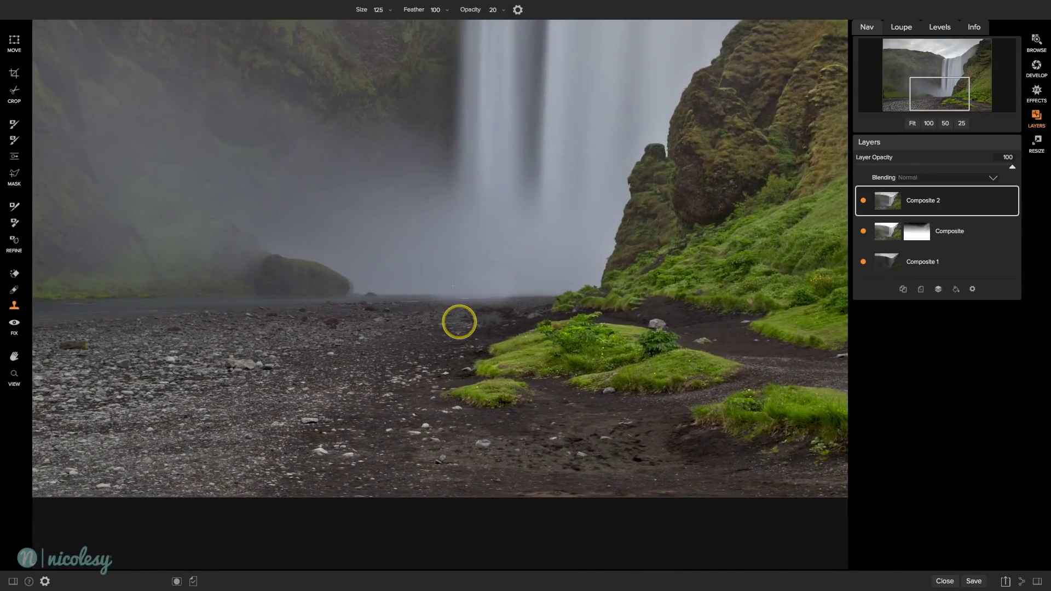
left_click(437, 322, "alt")
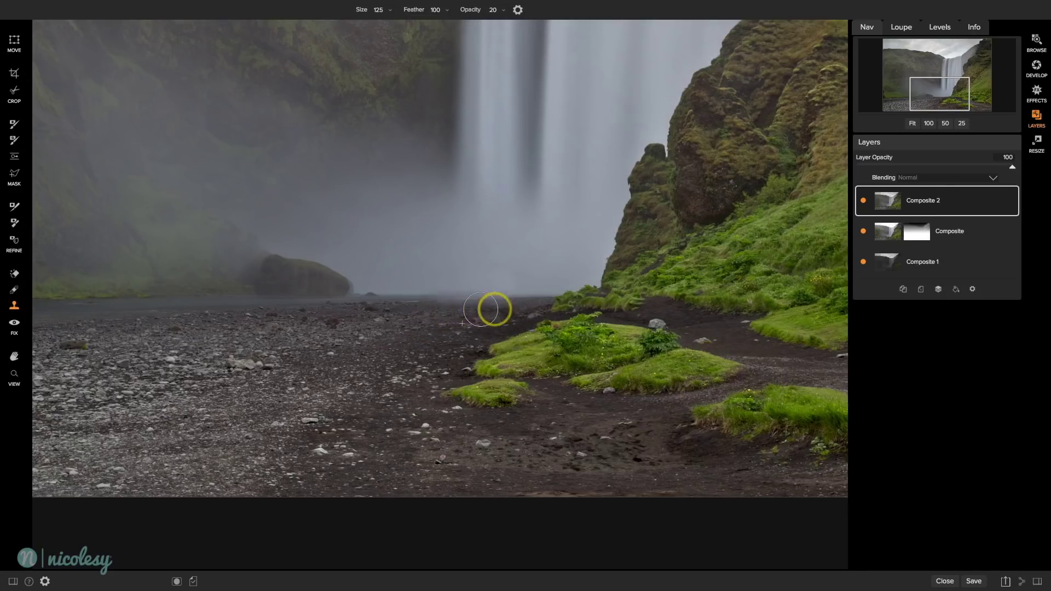
key("ctrl+0")
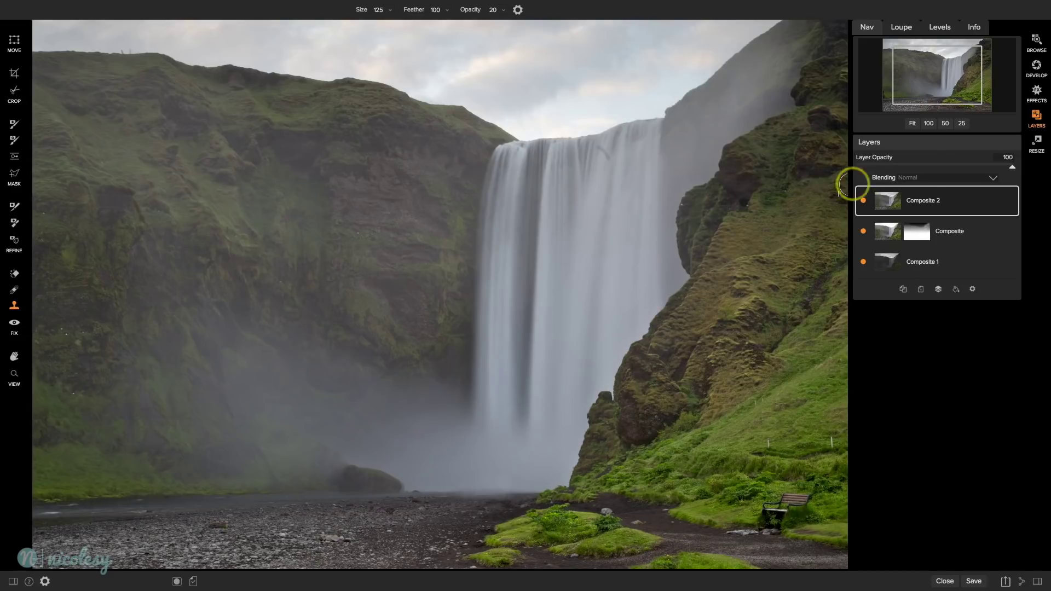
Step: Zoom to 50% on the waterfall crest and erase the dark streak near its top with the Perfect Eraser
left_click(946, 123)
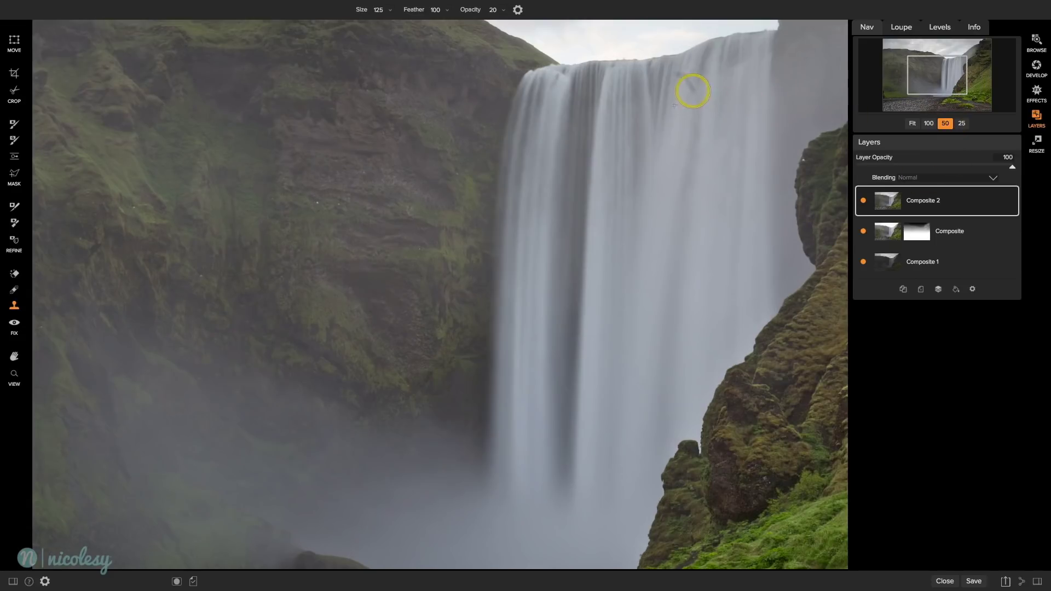
left_click_drag(941, 78, 952, 80)
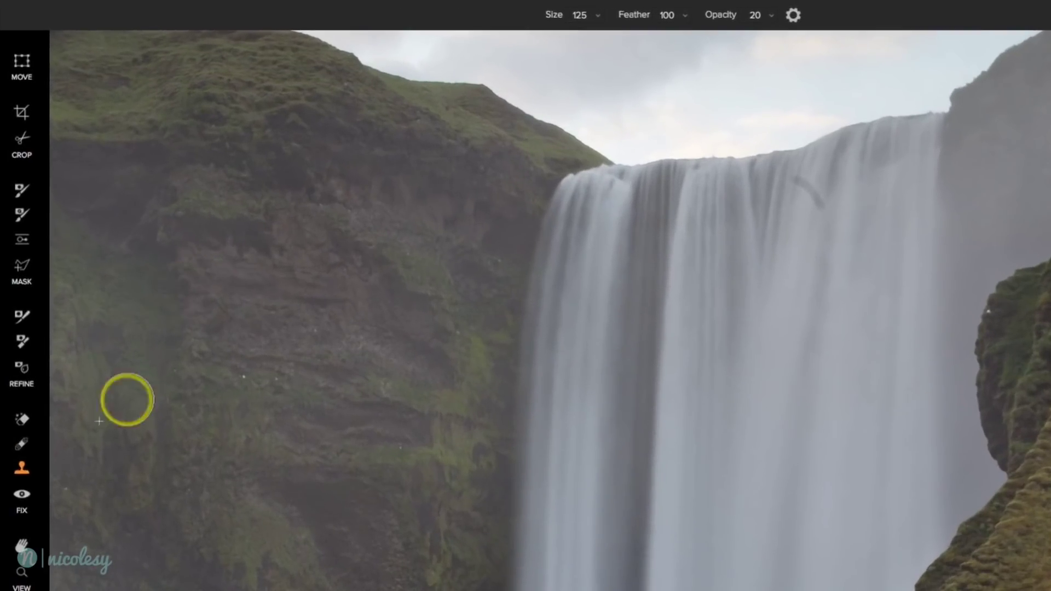
left_click(22, 420)
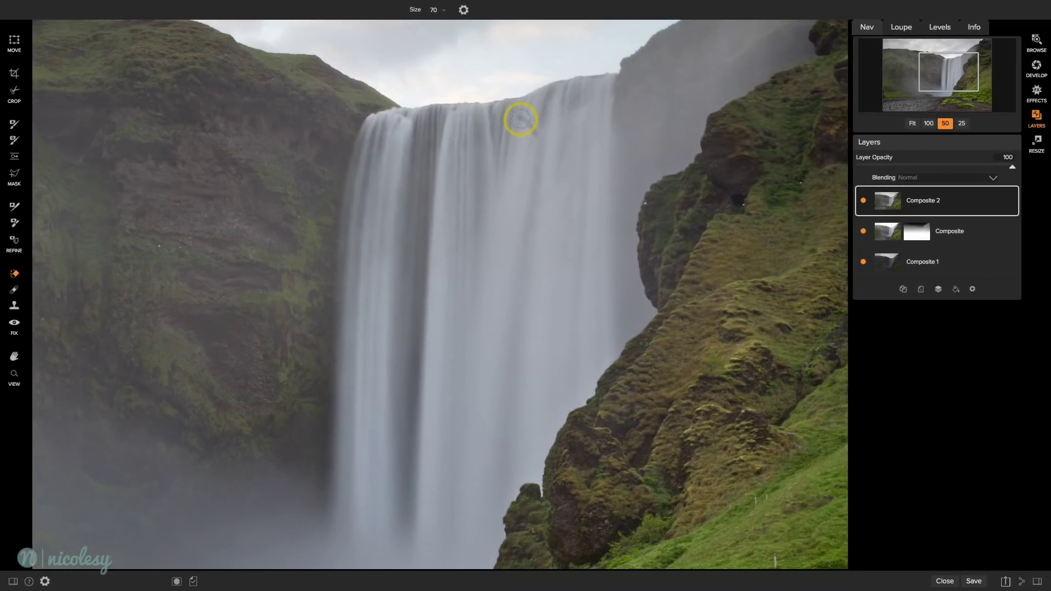
left_click_drag(515, 115, 537, 136)
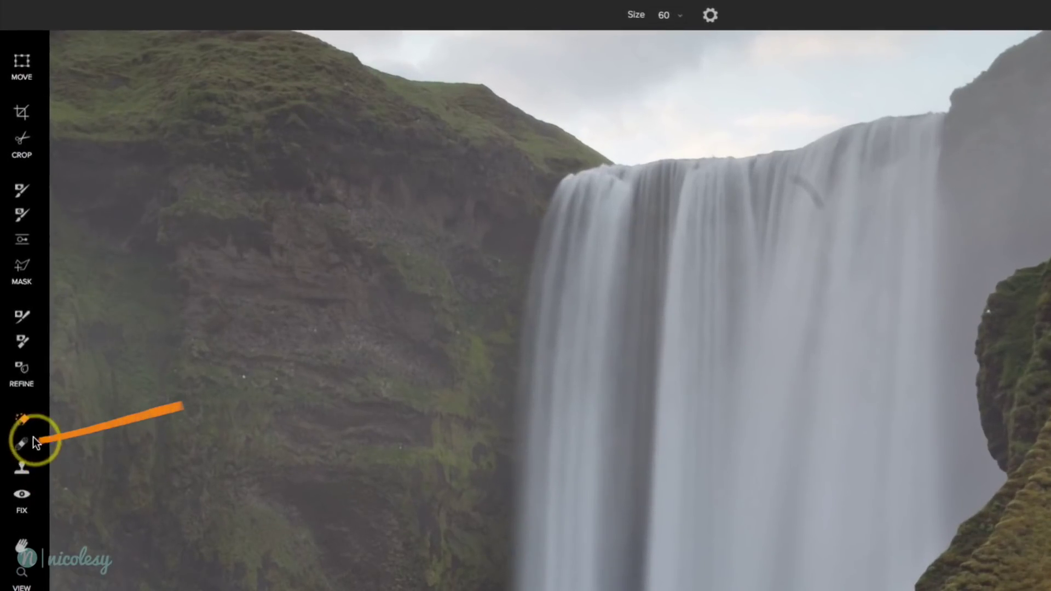
Step: Heal two more small spots on the waterfall crest with a different healing brush, then fit the view
left_click(21, 441)
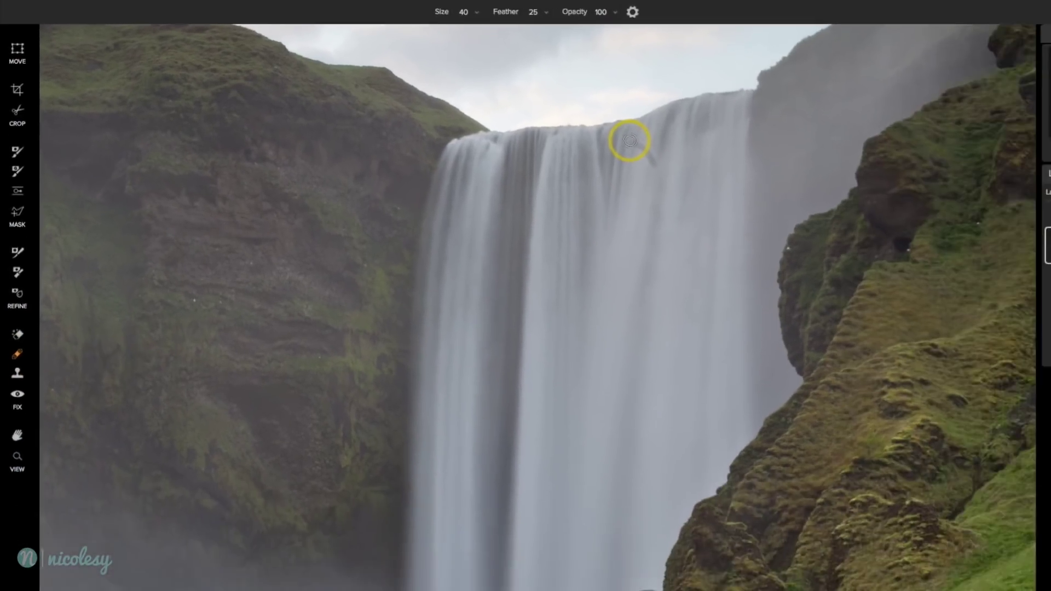
left_click_drag(789, 175, 820, 203)
left_click_drag(535, 133, 536, 135)
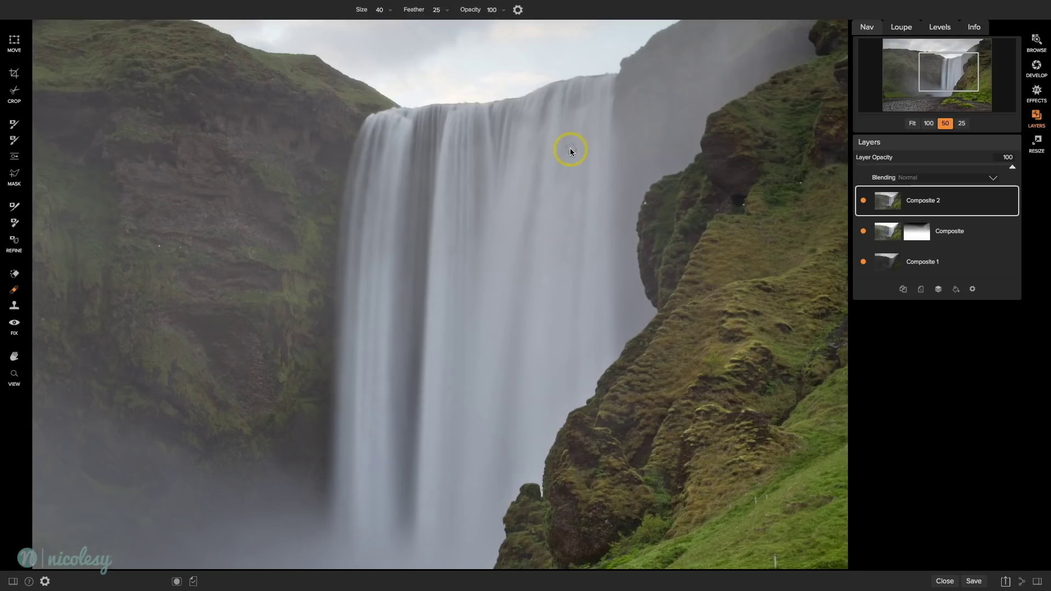
key("ctrl+0")
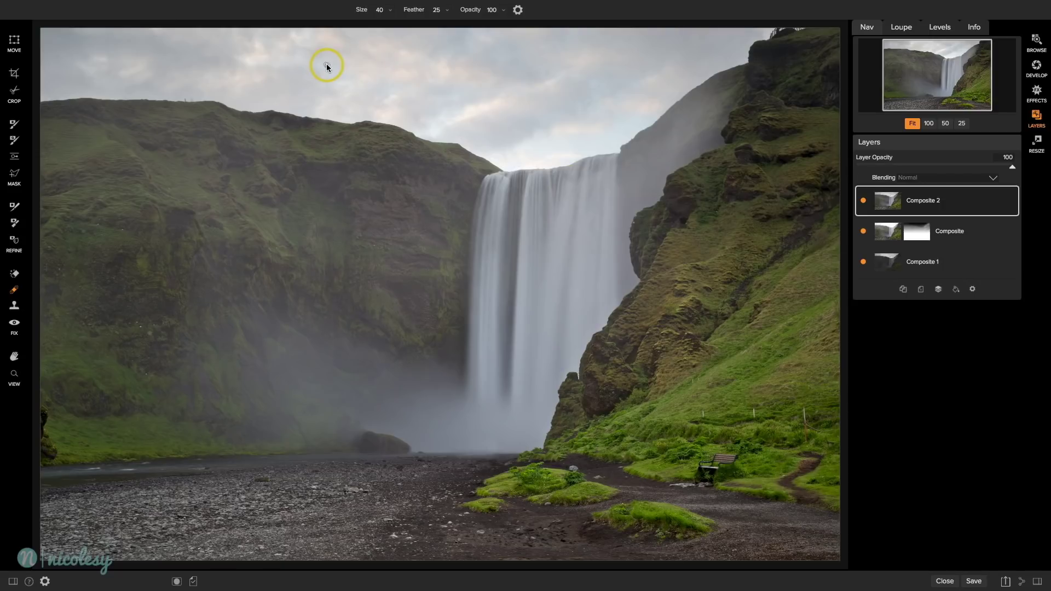
Step: Inspect the hilltop, sky and waterfall at 50% zoom, then save as iceland-1 copy.psd
left_click(945, 124)
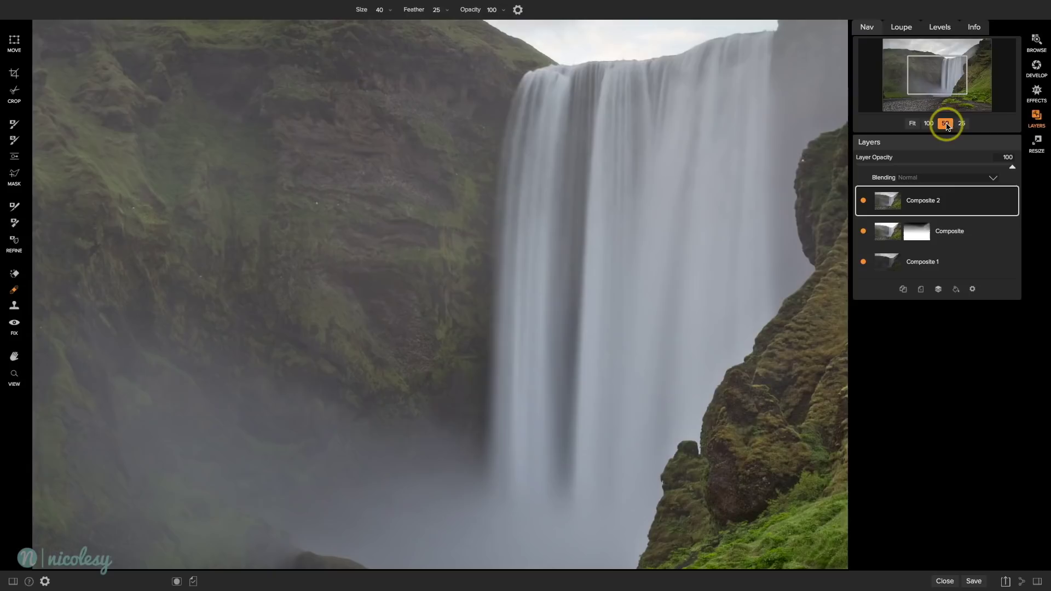
left_click_drag(934, 91, 898, 66)
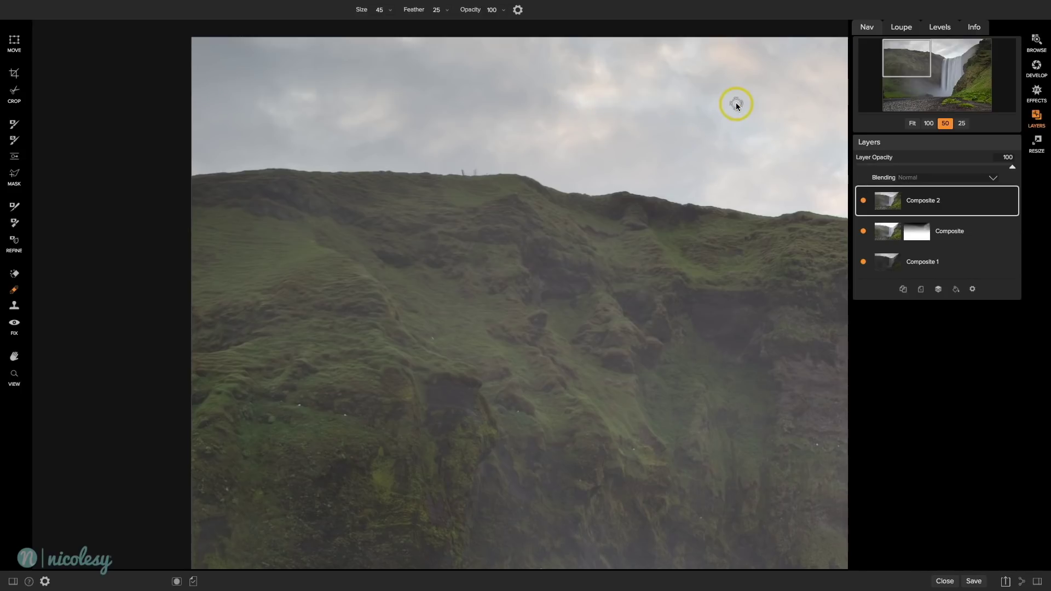
left_click_drag(735, 104, 376, 111)
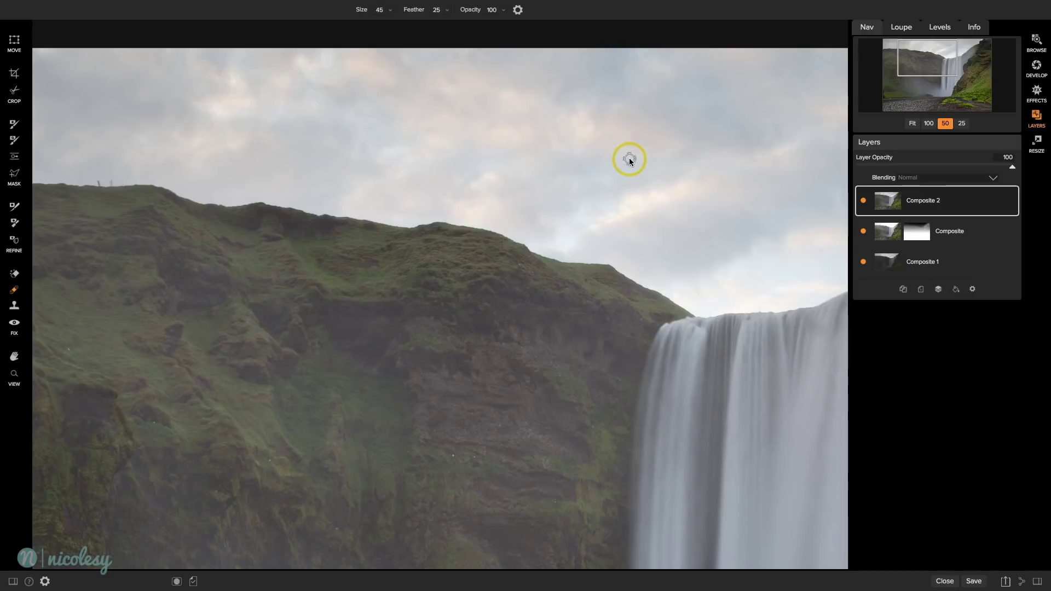
left_click_drag(730, 194, 479, 195)
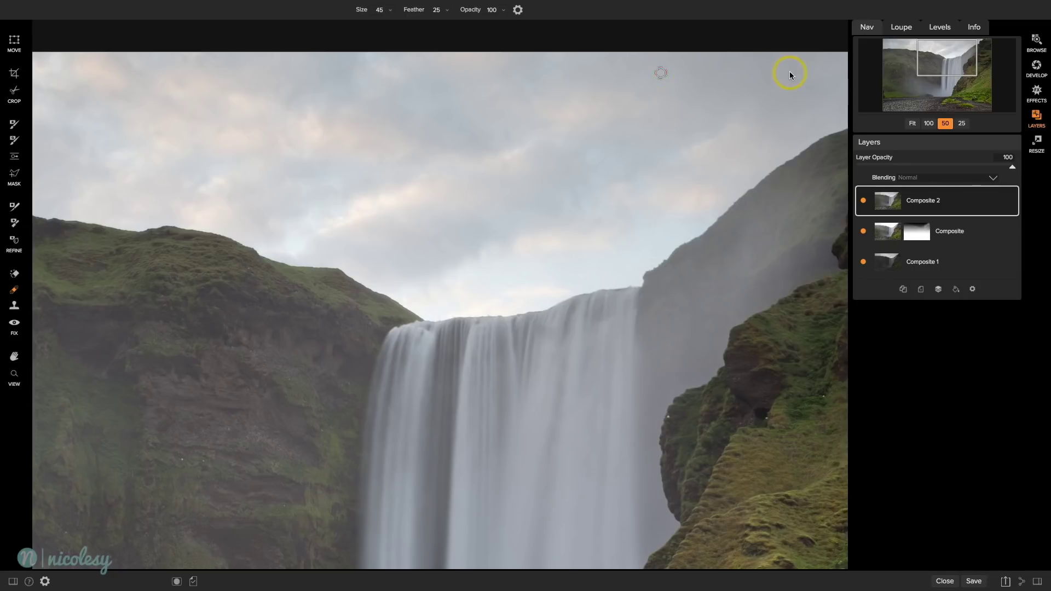
left_click_drag(573, 130, 466, 159)
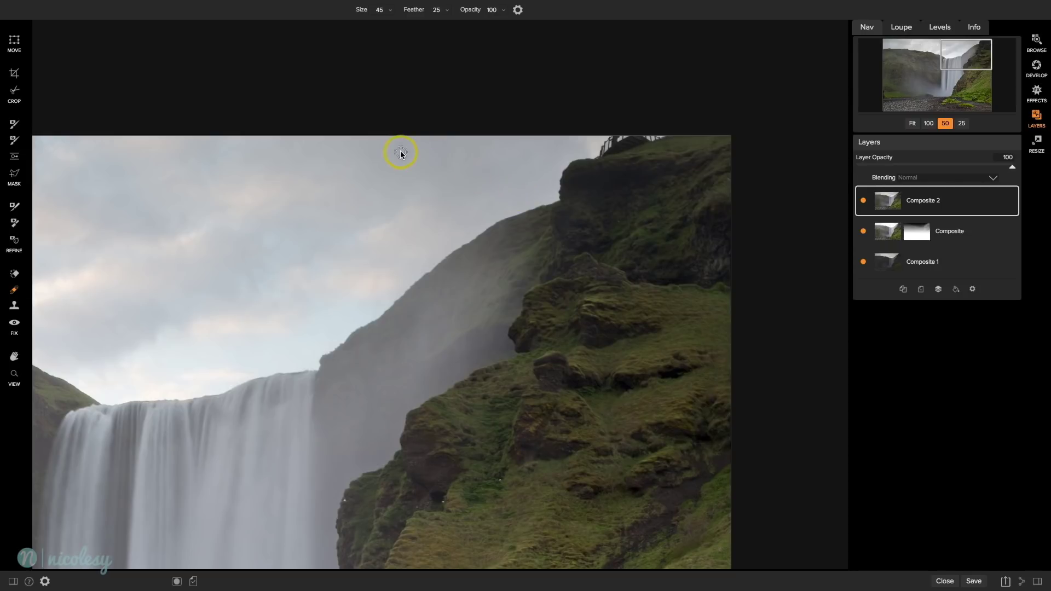
key("ctrl+0")
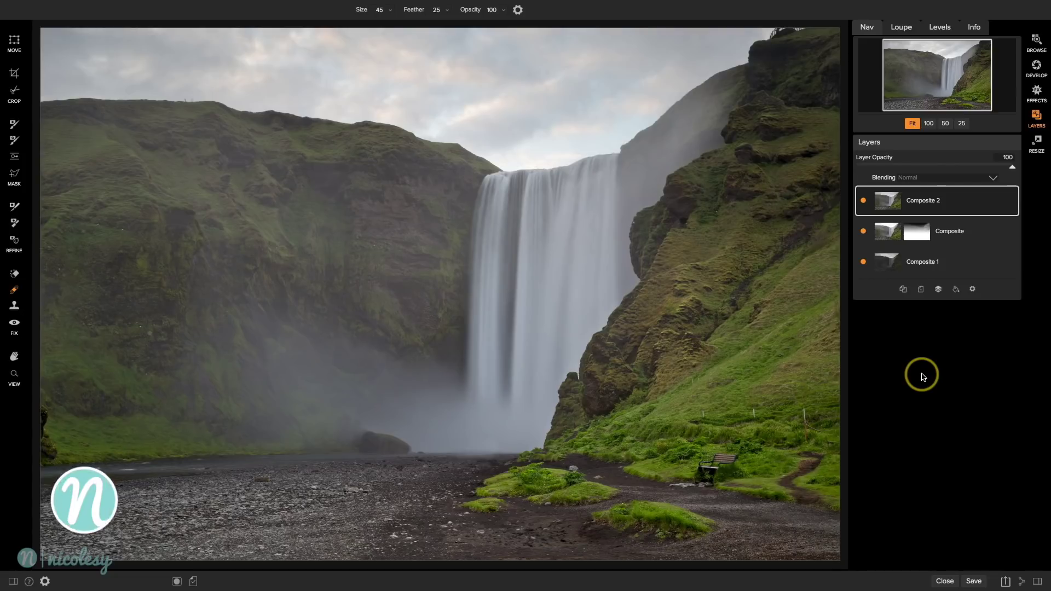
key("super+s")
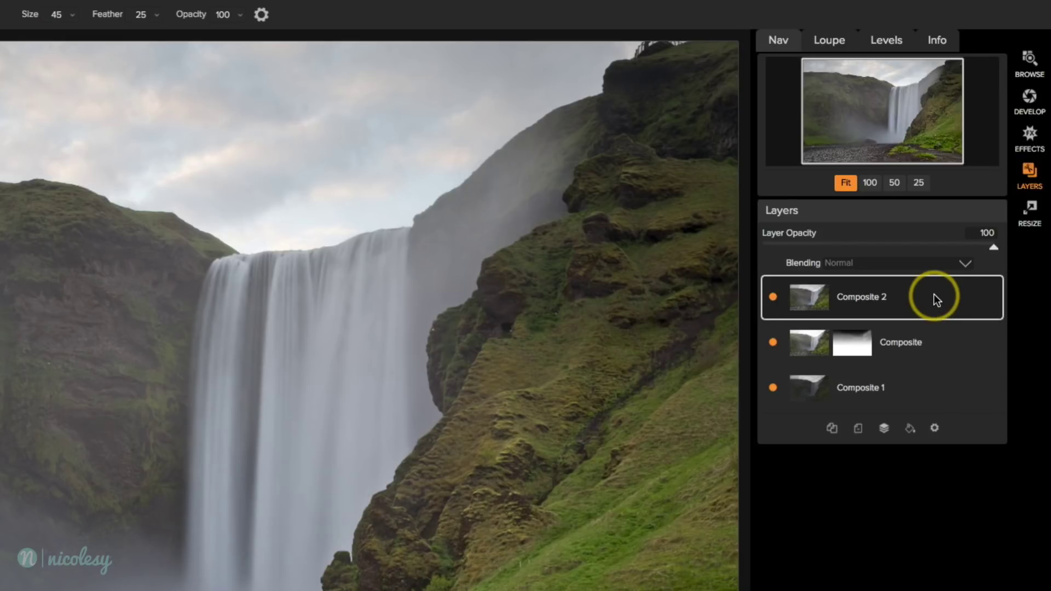
Step: Convert the Composite 2 layer to a Smart Layer
left_click(935, 429)
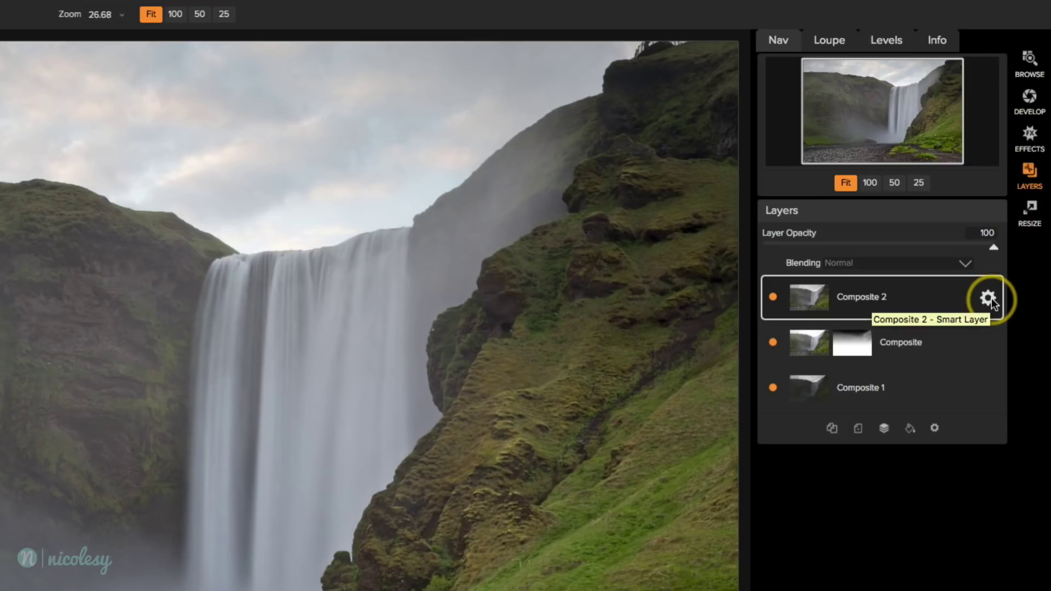
Step: Go to the Effects module and add a Tone Enhancer filter
left_click(1029, 140)
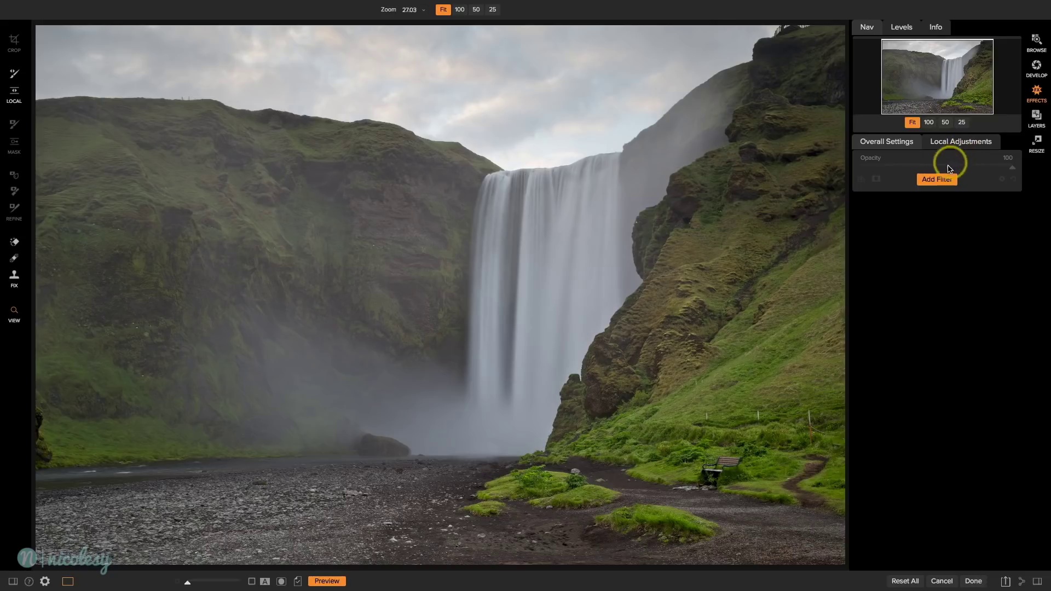
left_click(937, 179)
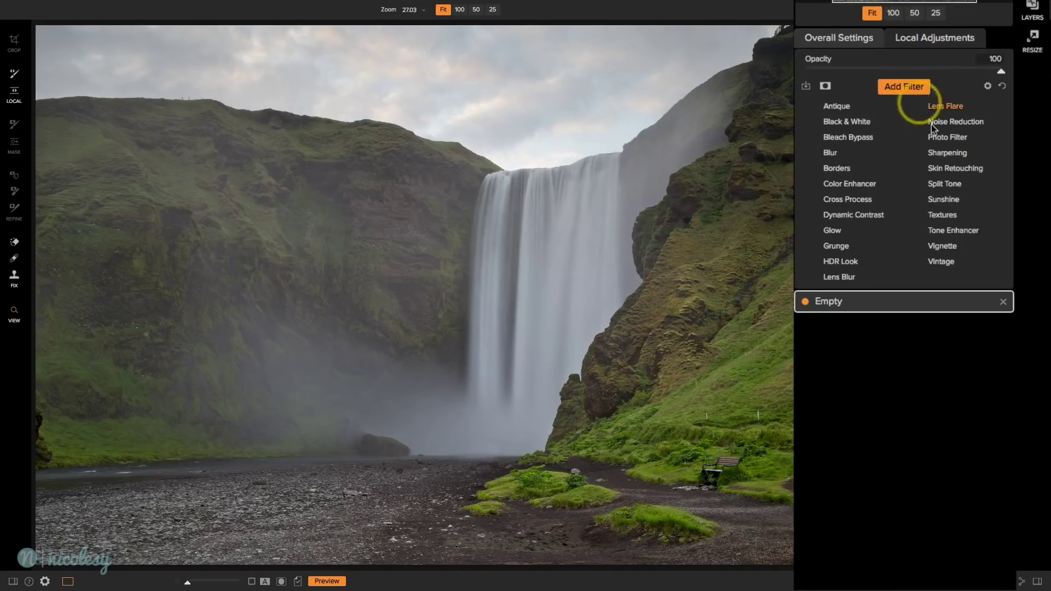
left_click(953, 230)
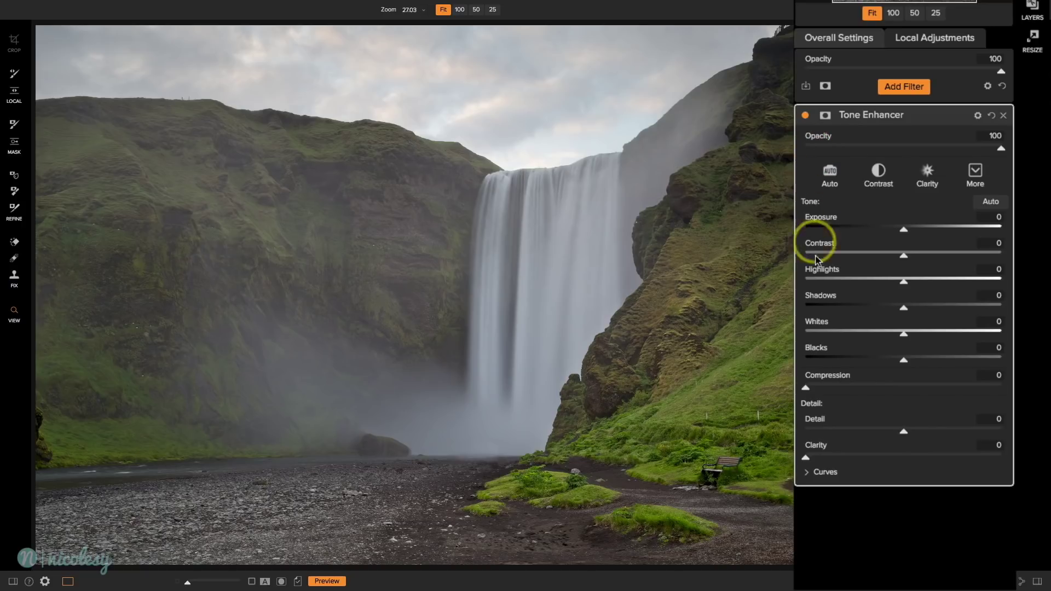
Step: In Tone Enhancer Curves, lift the black point, lower the white point, and add two S-curve points
left_click(809, 474)
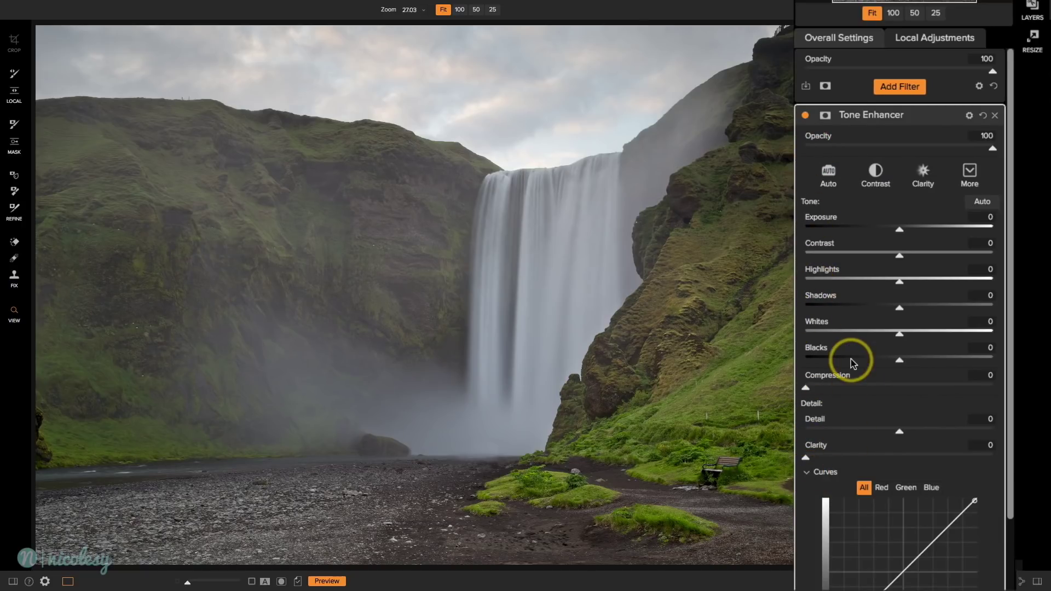
scroll(851, 359, "down", 2)
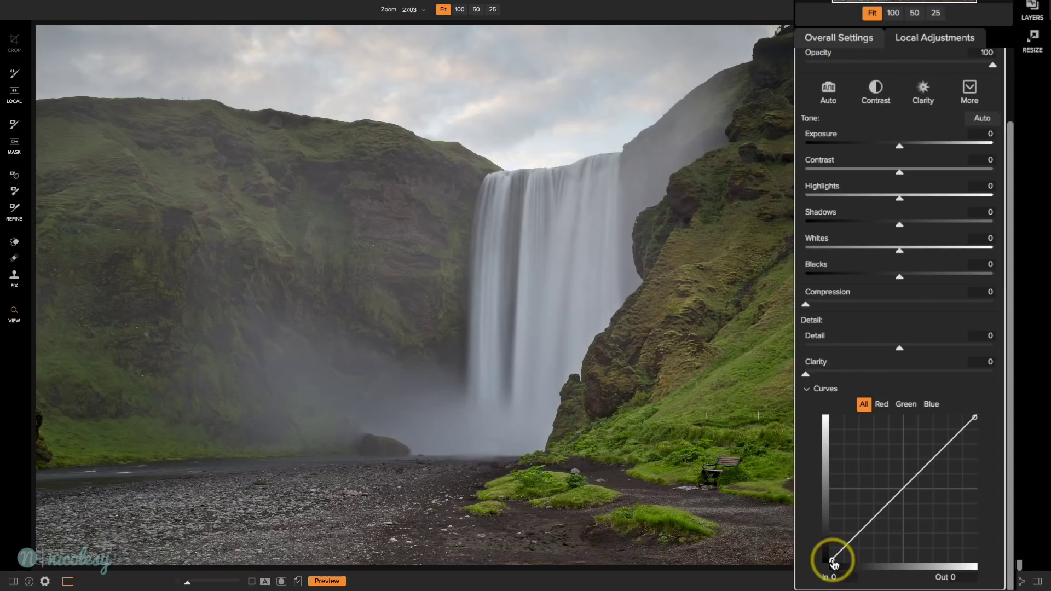
left_click_drag(833, 564, 823, 542)
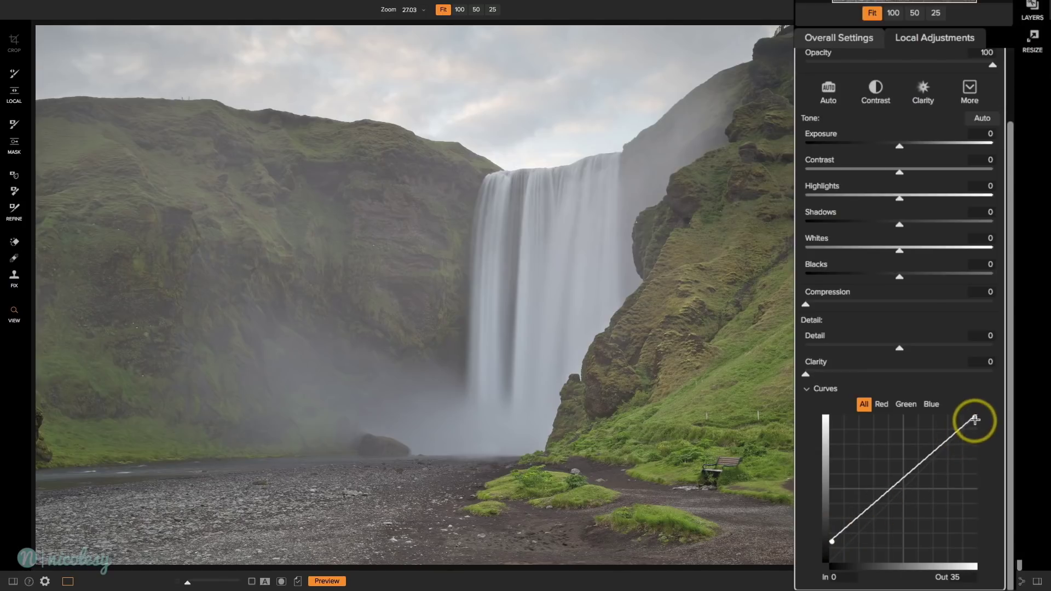
left_click_drag(975, 420, 979, 438)
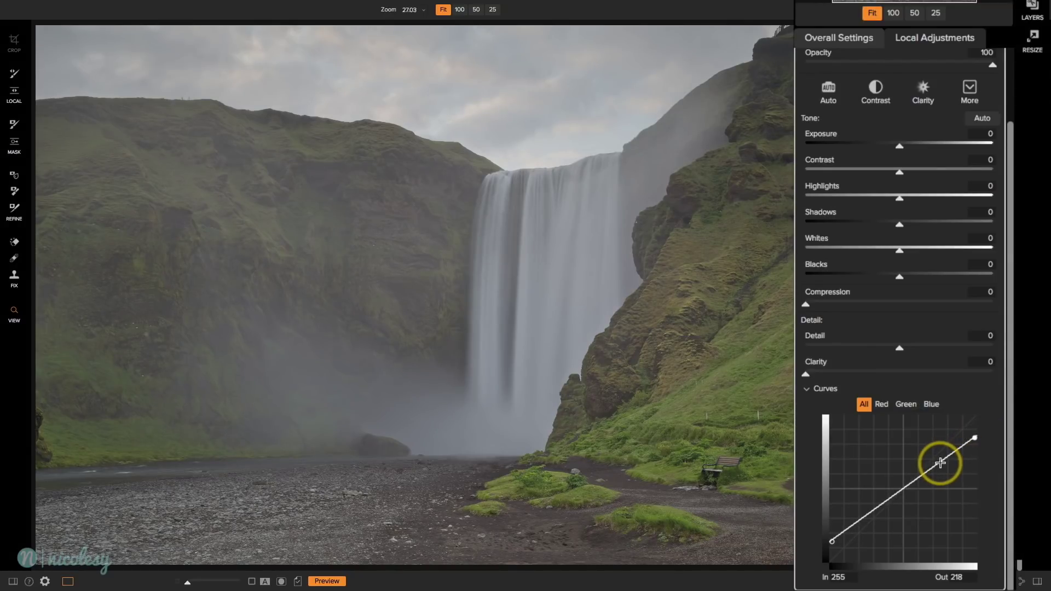
left_click_drag(940, 462, 939, 454)
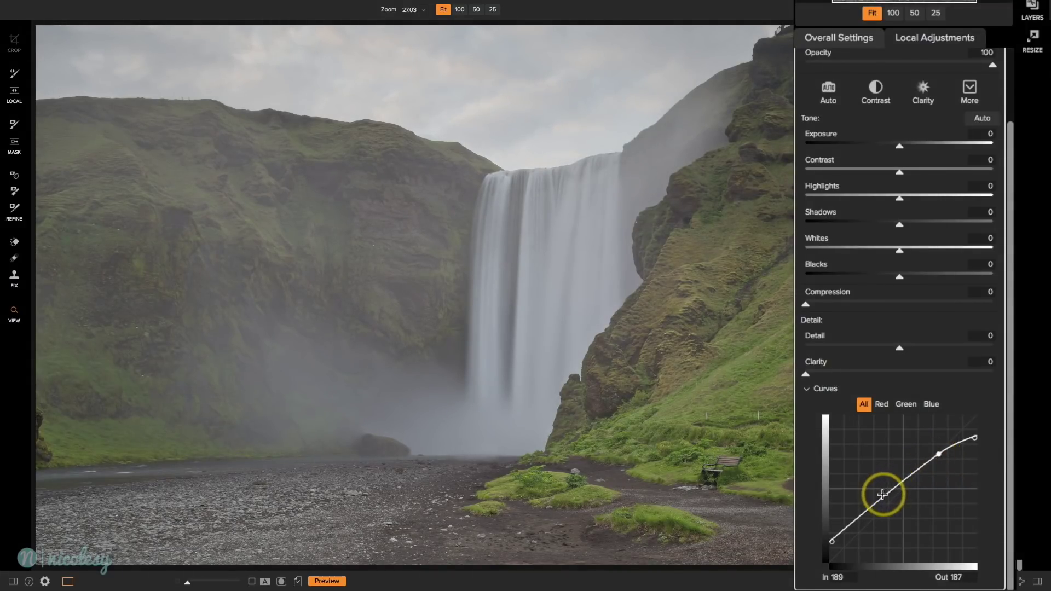
left_click_drag(870, 507, 872, 519)
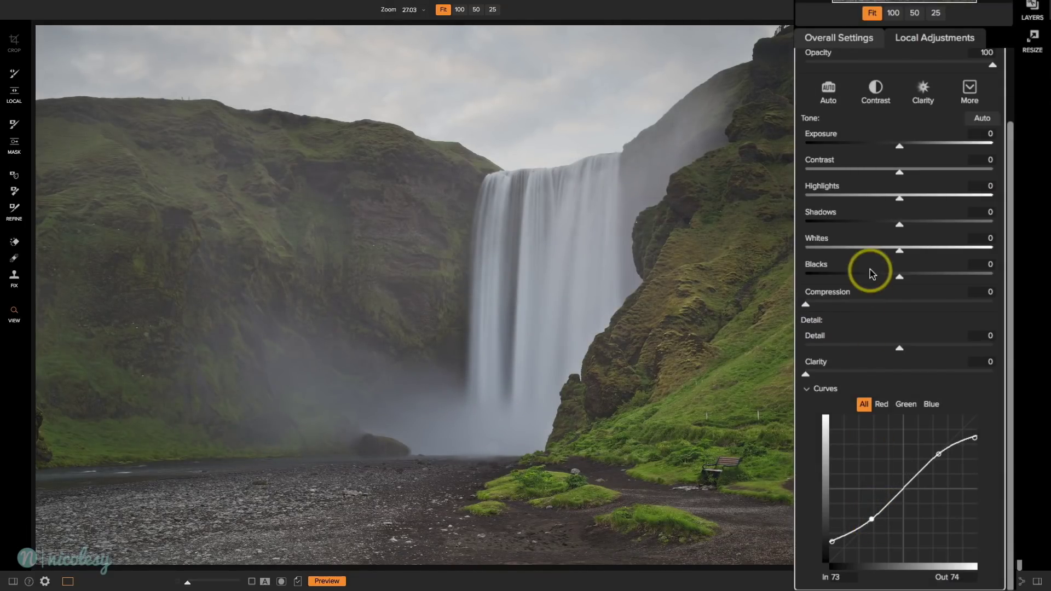
Step: Toggle the Tone Enhancer filter off and back on to compare its effect
left_click(804, 116)
left_click(805, 116)
left_click(805, 115)
left_click(805, 115)
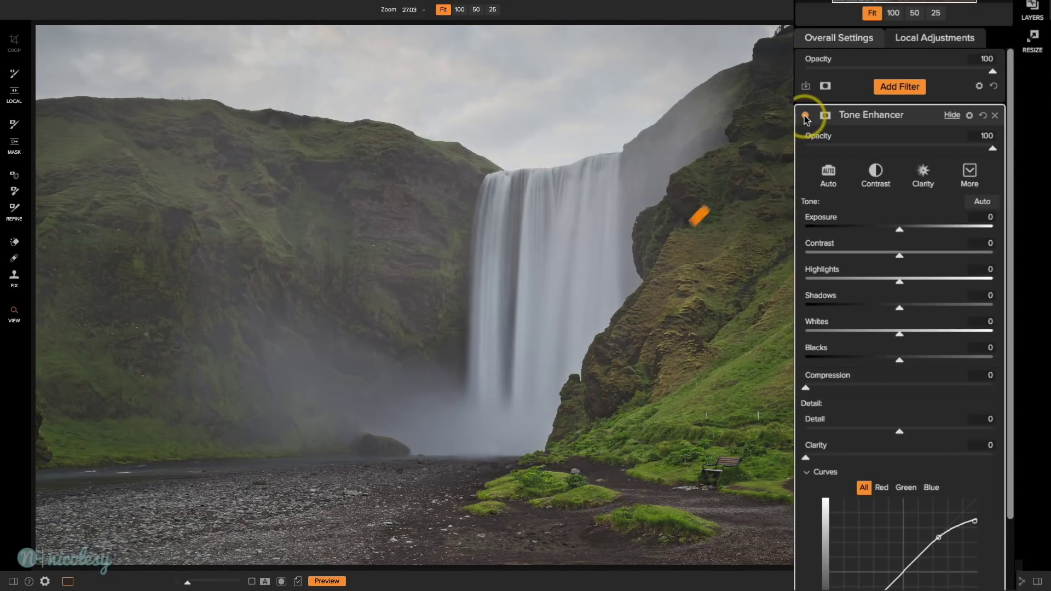
Step: Add a Split Tone filter, try the Warm, Teal, Ocean and Oats presets, then apply Denim
left_click(909, 89)
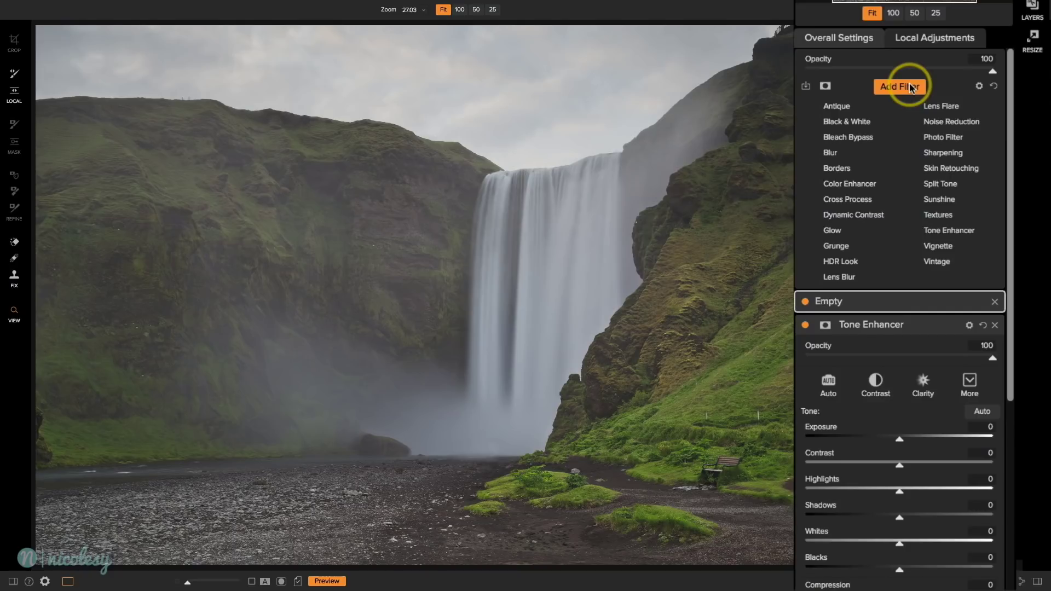
left_click(953, 188)
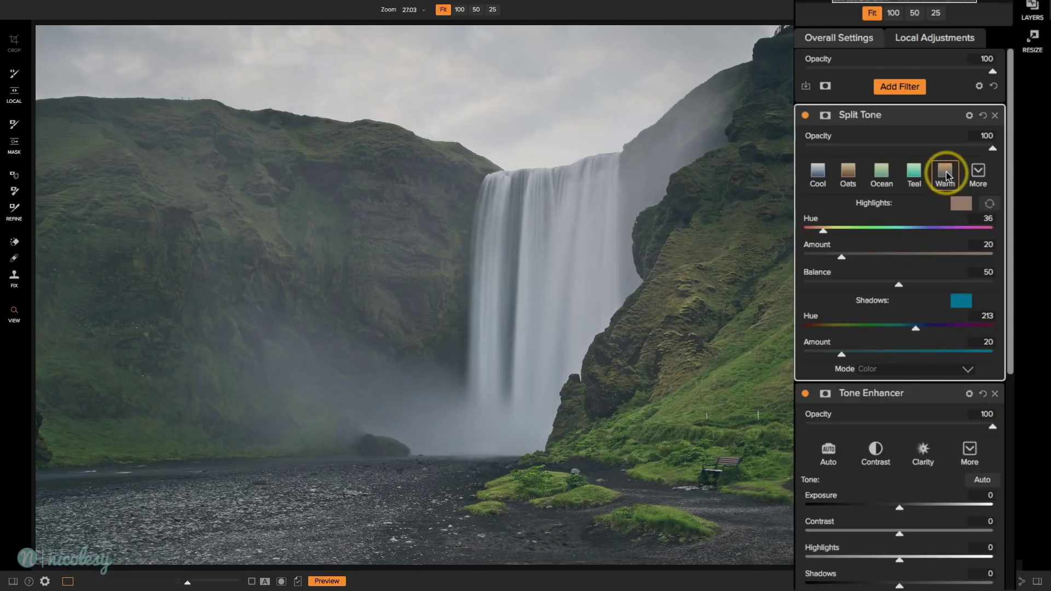
left_click(946, 175)
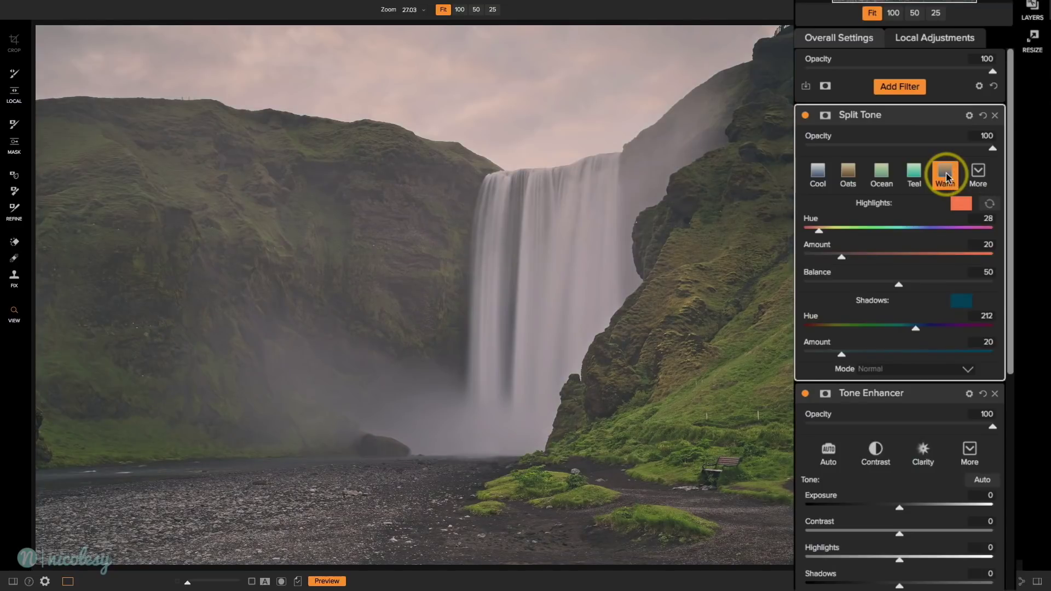
left_click(913, 174)
left_click(881, 175)
left_click(854, 178)
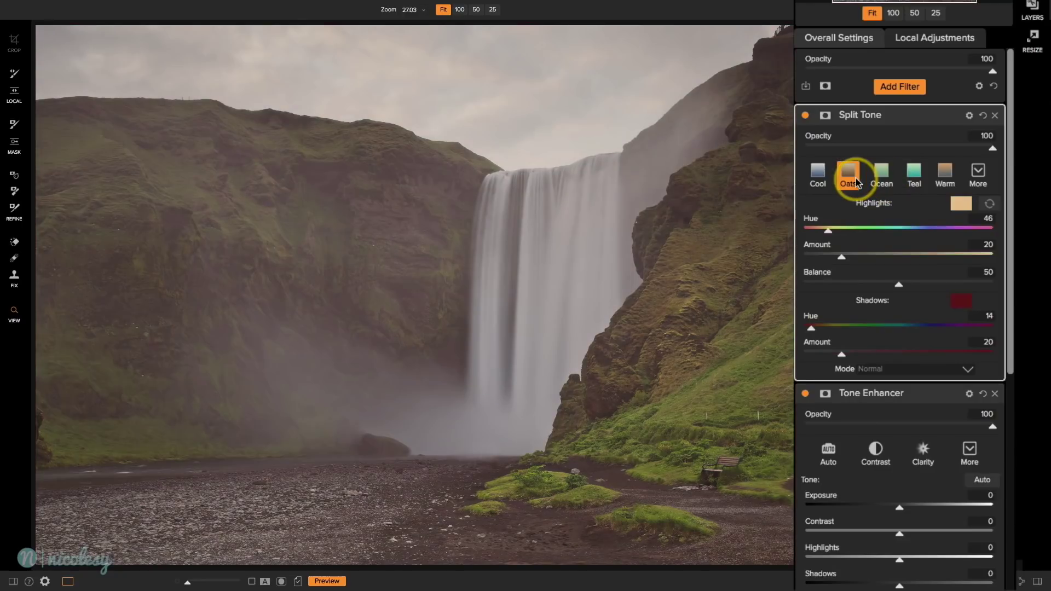
left_click(947, 181)
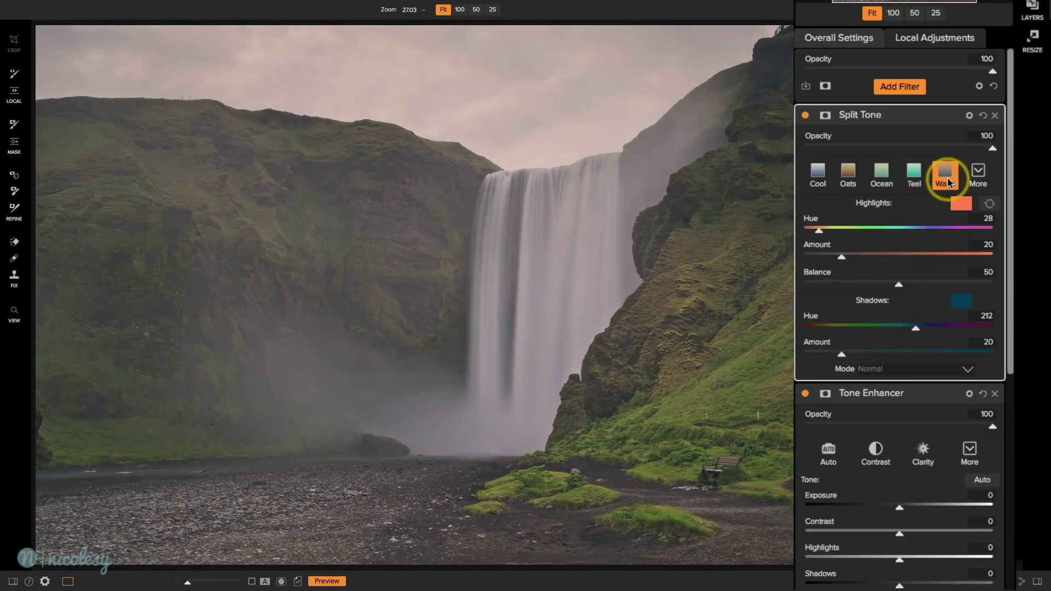
left_click(979, 173)
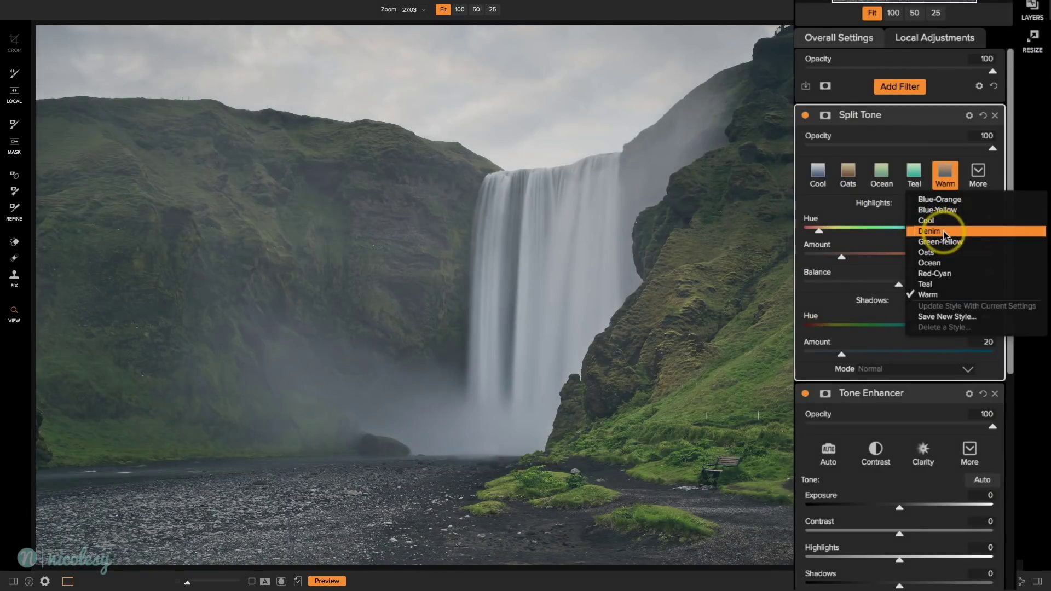
left_click(944, 231)
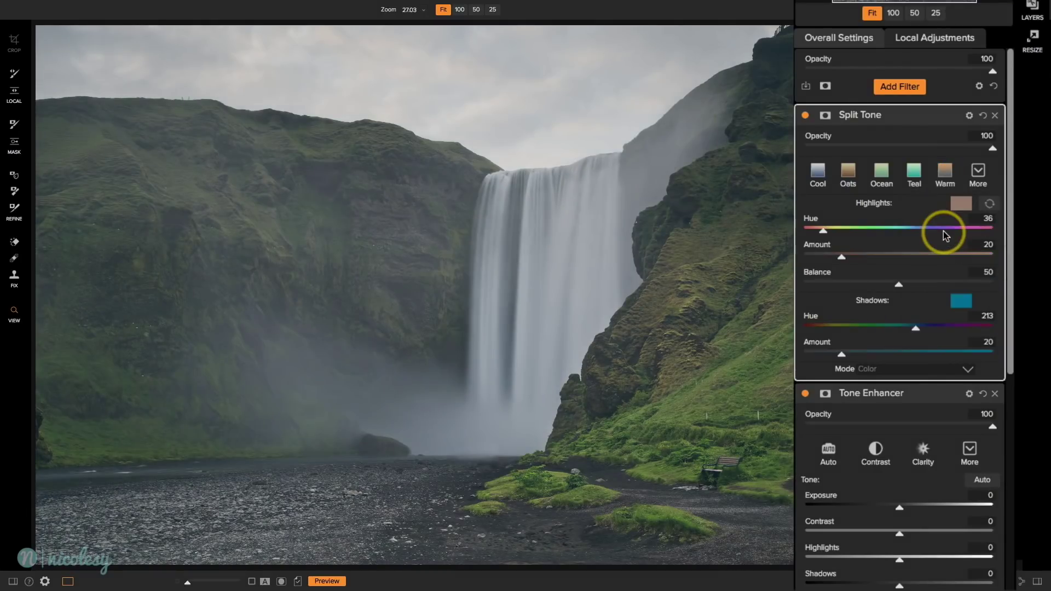
Step: Compare Split Tone on and off, adjust the toning amount, and lower its opacity to 75
left_click(805, 115)
left_click(806, 116)
left_click(805, 116)
left_click(806, 115)
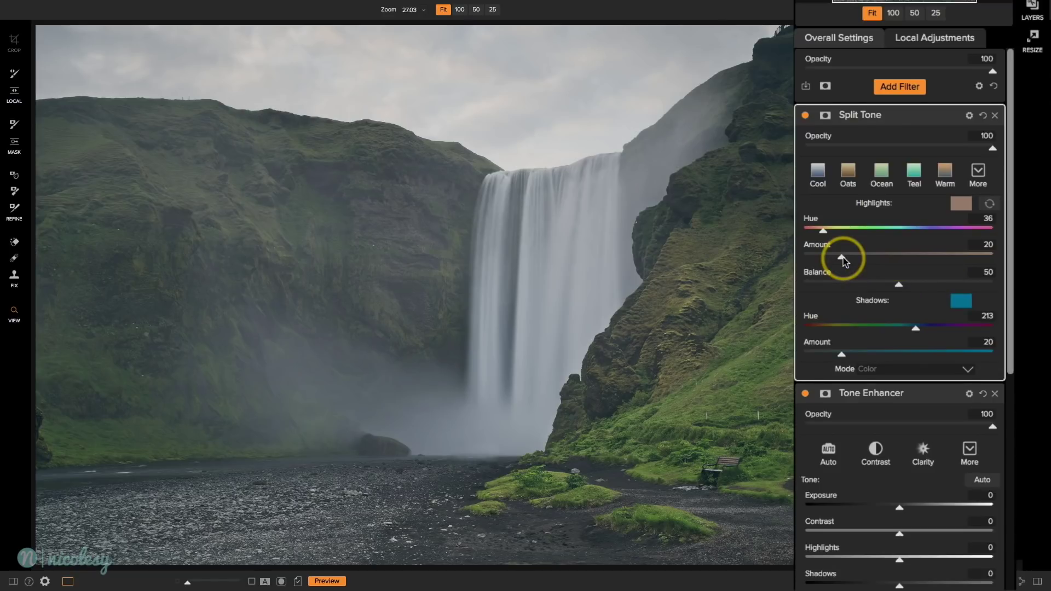
left_click_drag(843, 257, 806, 260)
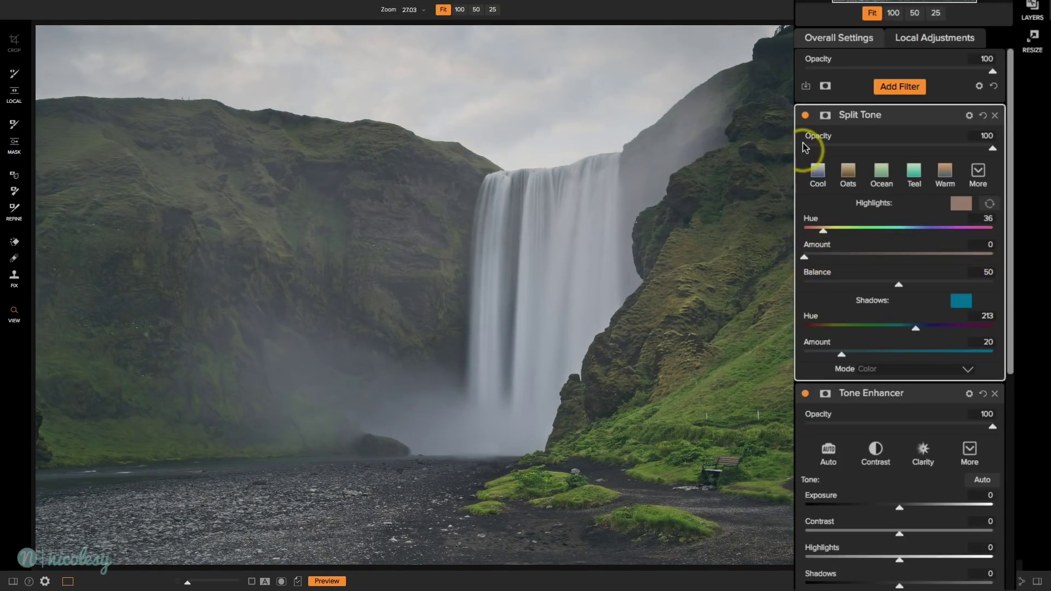
left_click(806, 116)
left_click(806, 116)
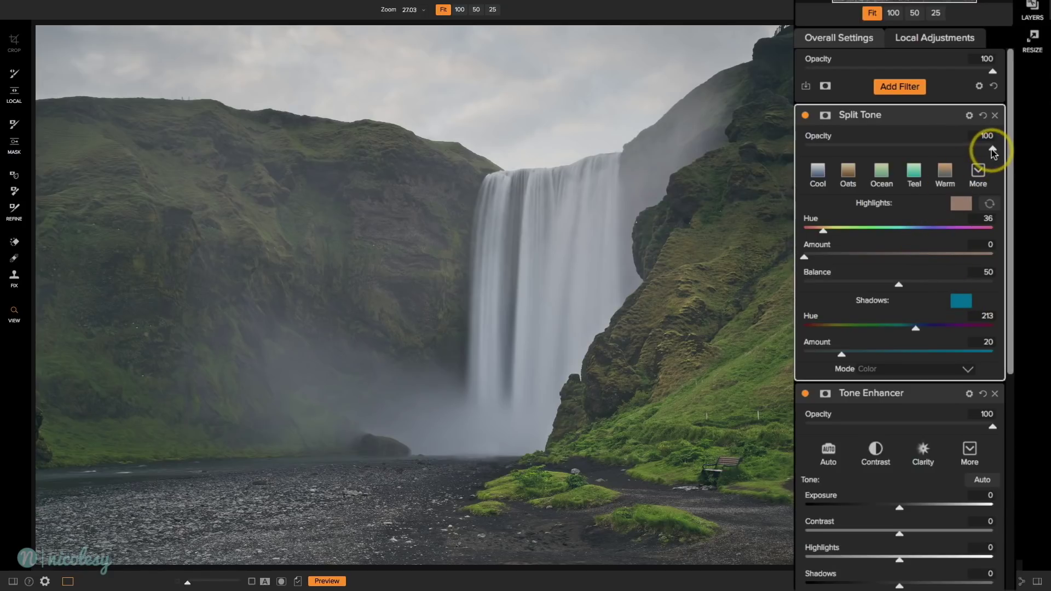
left_click_drag(993, 149, 947, 148)
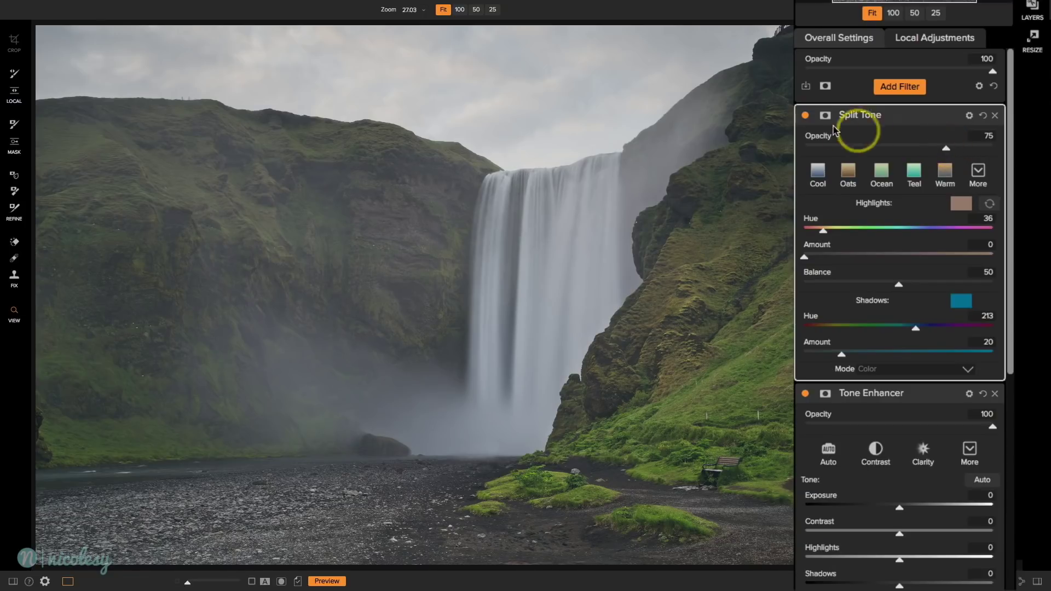
Step: Recheck Split Tone on versus off, then bring up the list of filters to add
left_click(806, 115)
left_click(806, 116)
left_click(805, 116)
left_click(806, 115)
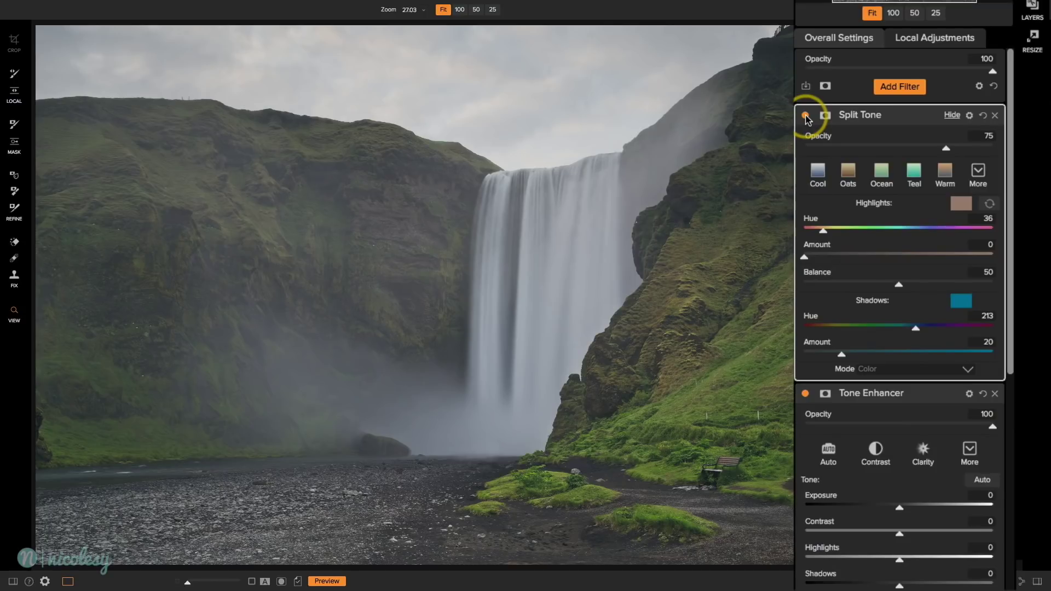
left_click(899, 87)
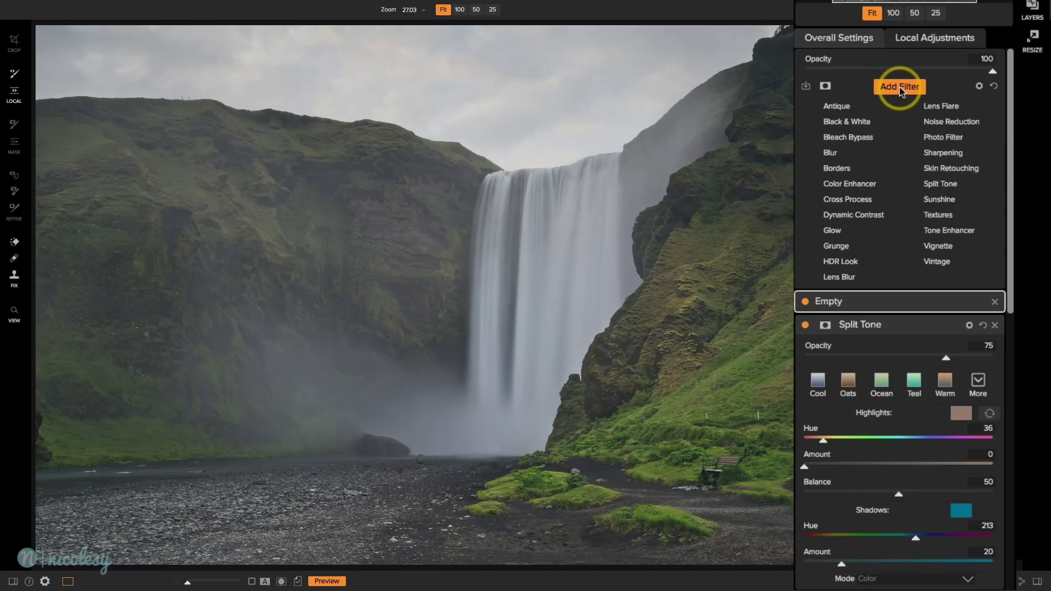
Step: Add a Sunshine filter with the Natural preset, Warmth -10 and Opacity 48
left_click(939, 199)
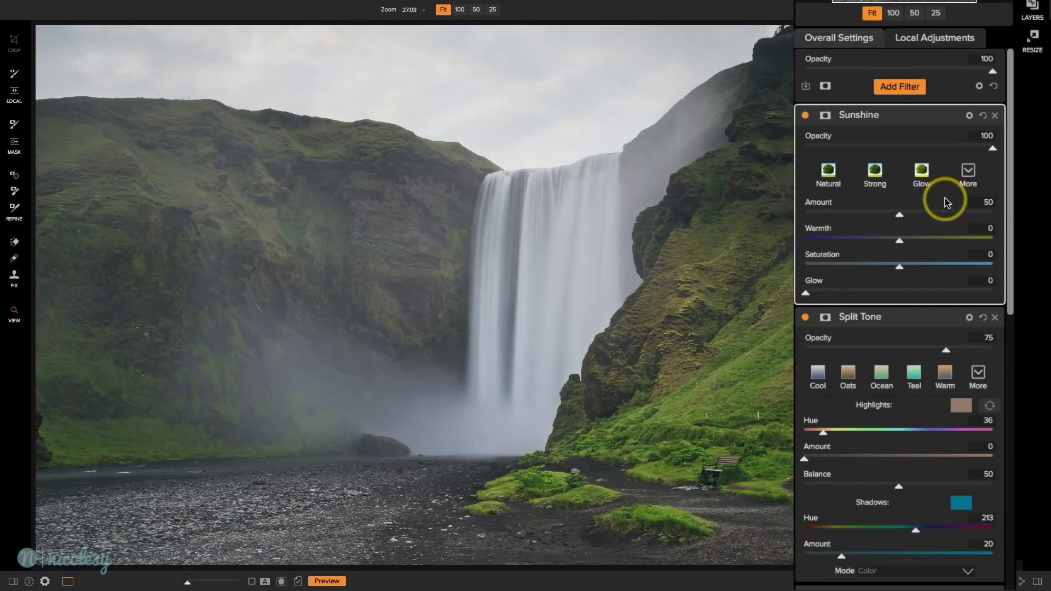
left_click(829, 176)
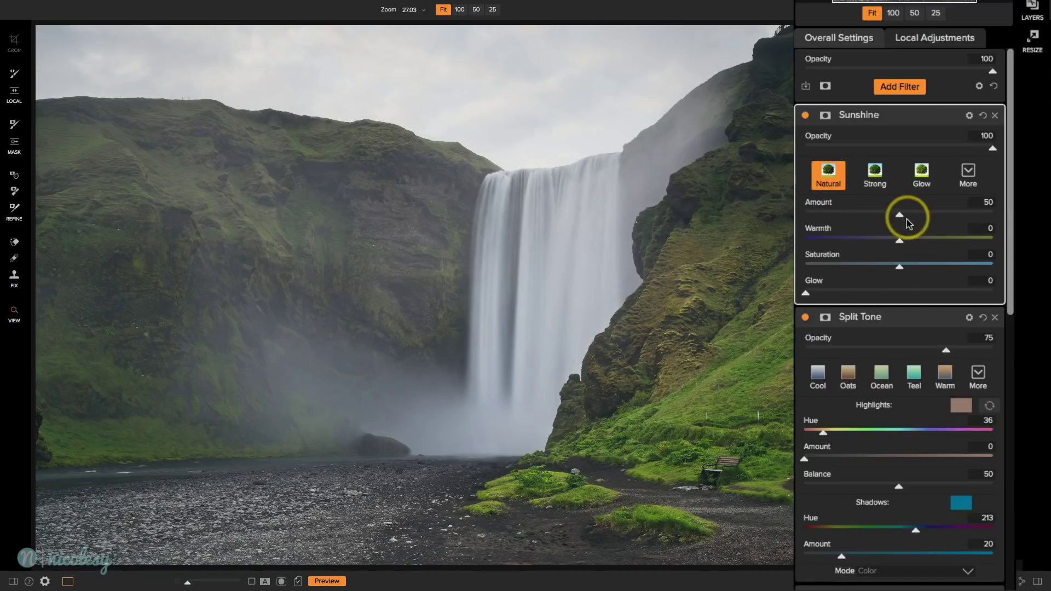
left_click_drag(902, 238, 880, 247)
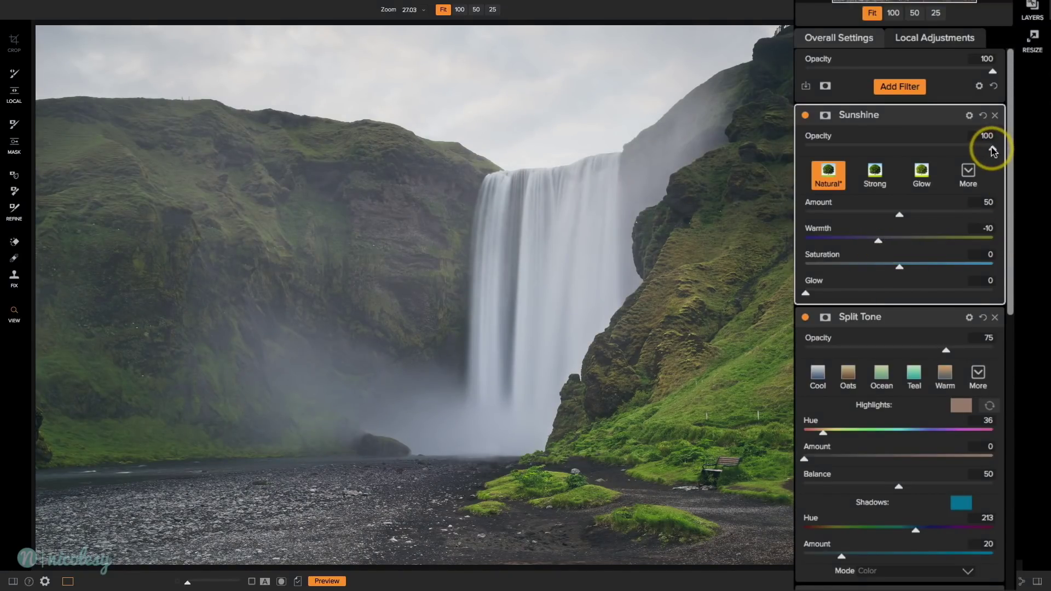
left_click_drag(992, 150, 896, 149)
Step: Compare the image with and without Sunshine, and against the unedited original
left_click(806, 115)
left_click(805, 116)
left_click(805, 116)
left_click(806, 115)
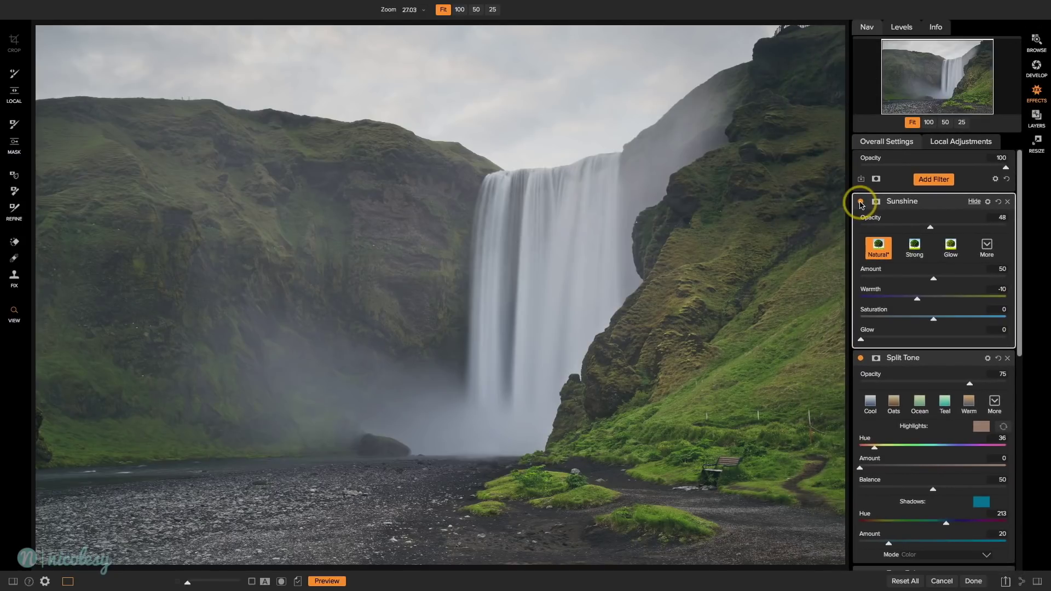
key("ctrl+p")
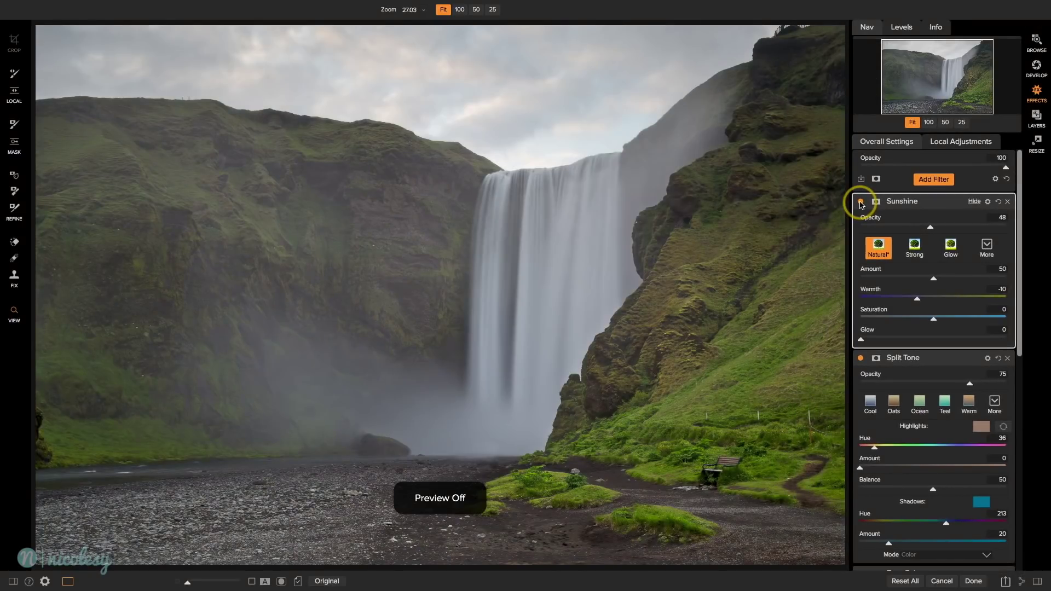
key("ctrl+p")
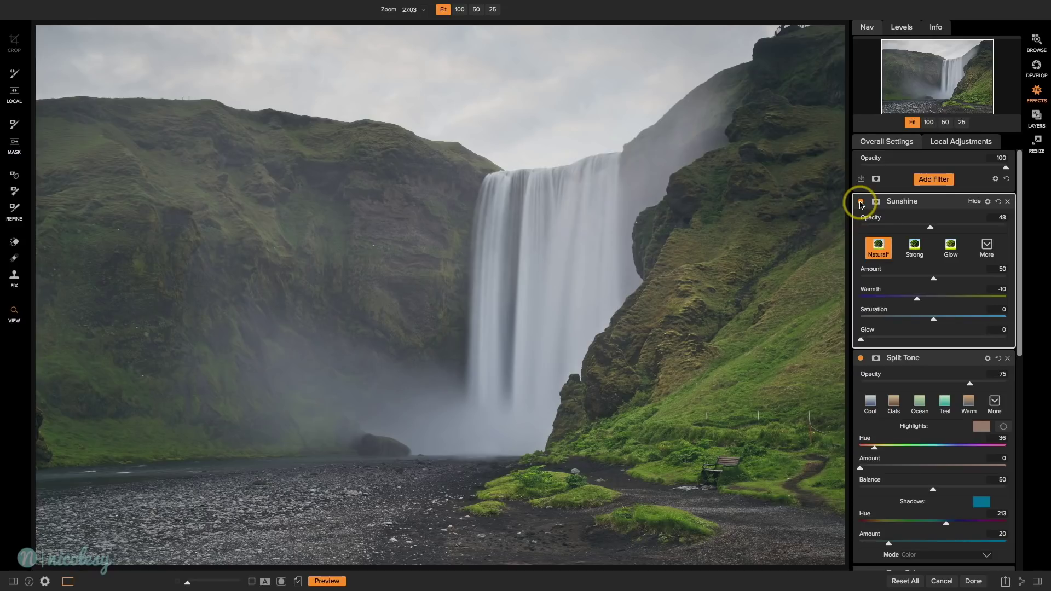
key("backslash")
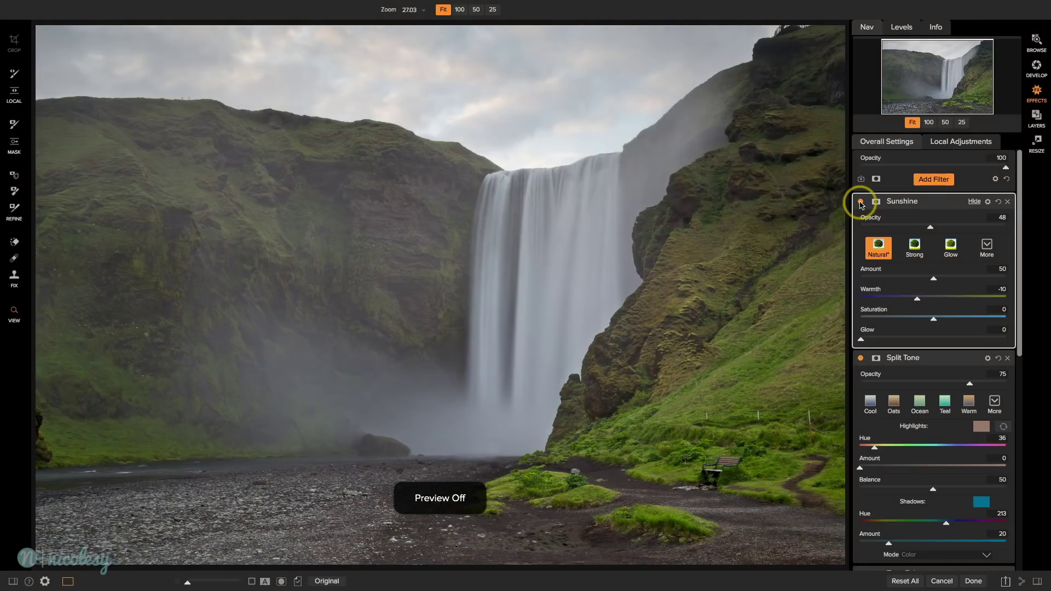
key("backslash")
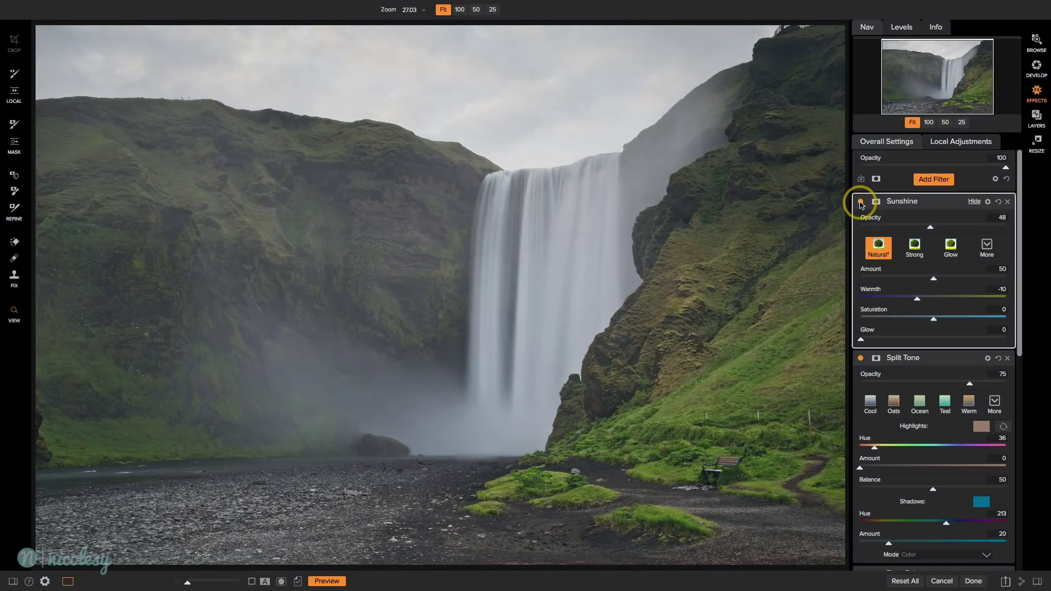
Step: Compare the image with and without Tone Enhancer, leaving it enabled
scroll(918, 257, "down", 5)
scroll(919, 257, "down", 4)
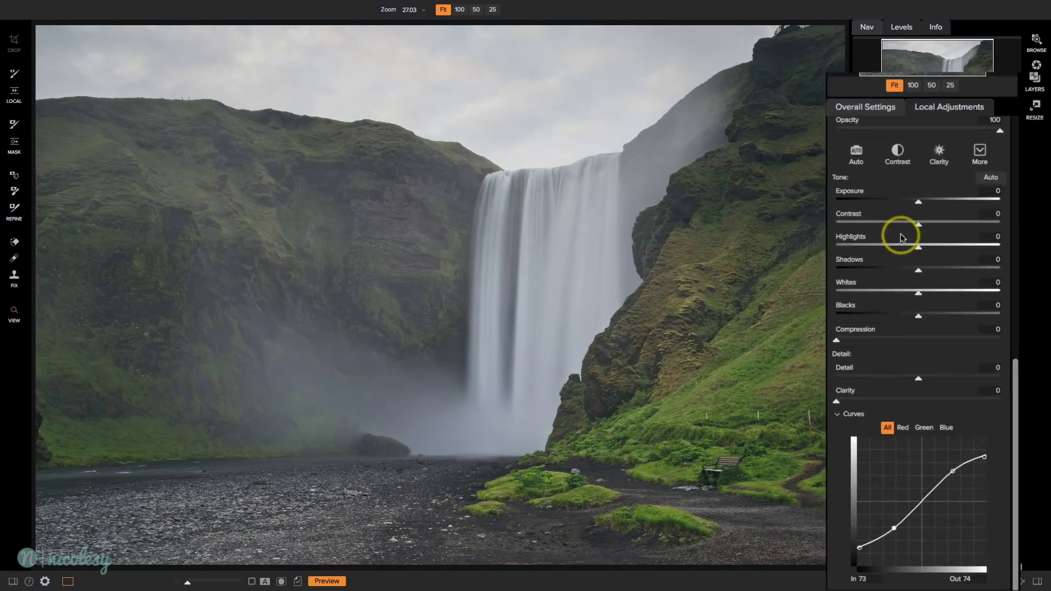
scroll(863, 146, "up", 1)
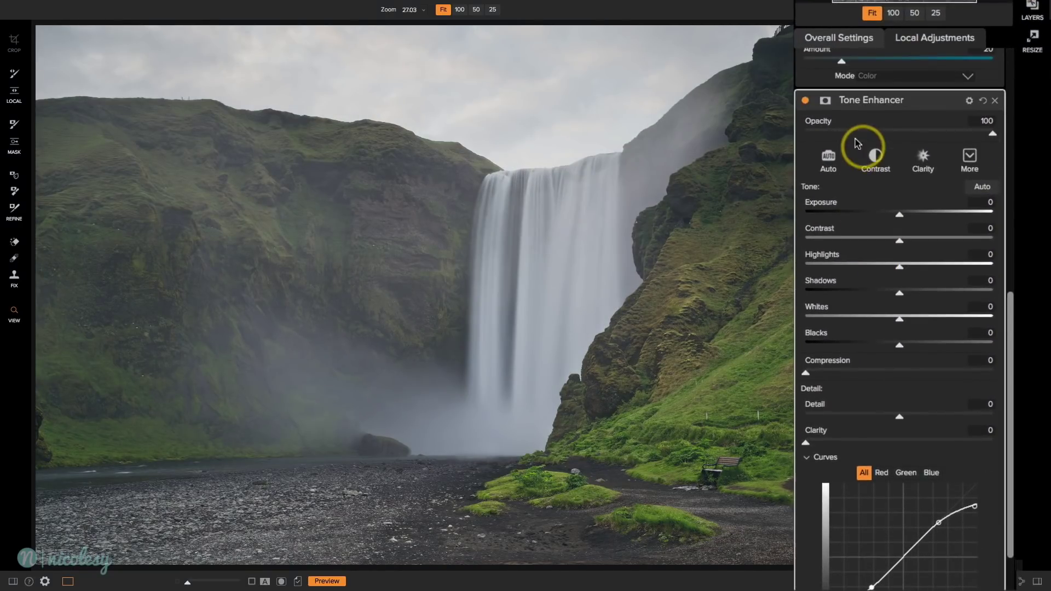
left_click(807, 102)
left_click(808, 103)
left_click(807, 103)
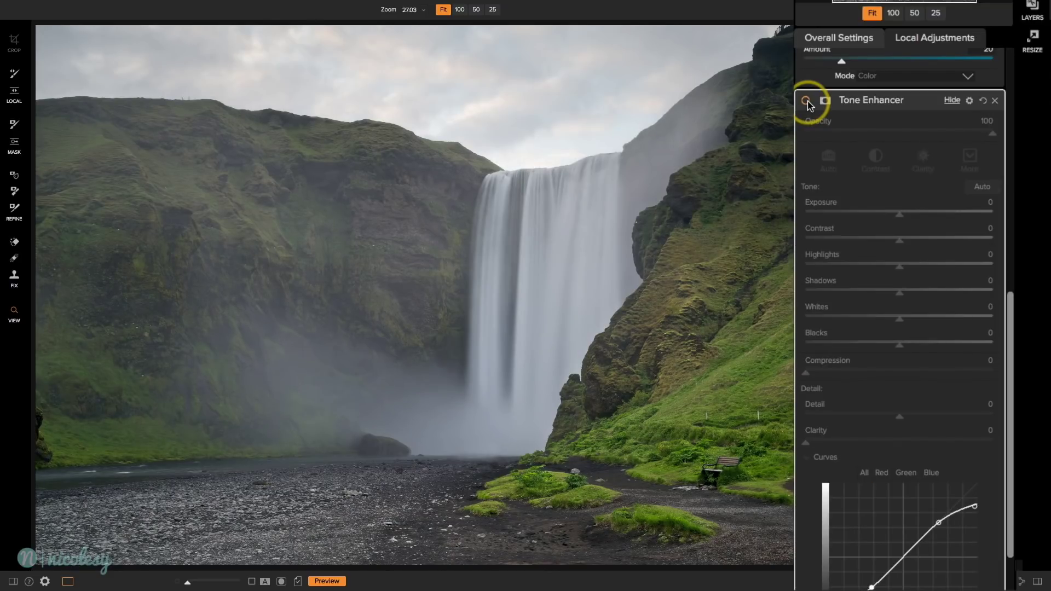
left_click(807, 102)
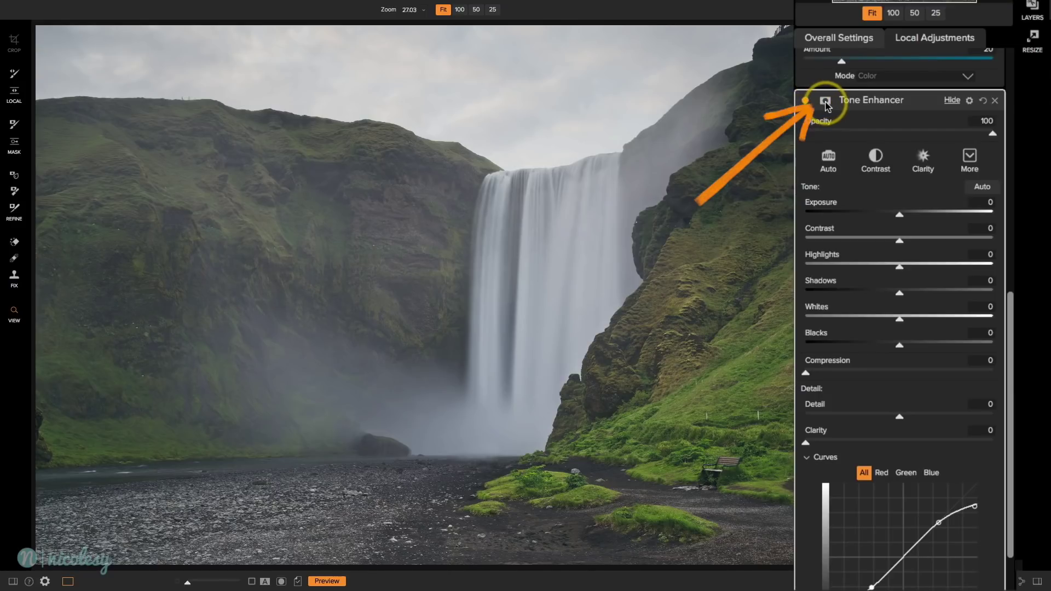
Step: Mask Tone Enhancer by painting it out of the sky at brush opacity 45, then compare
left_click(826, 103)
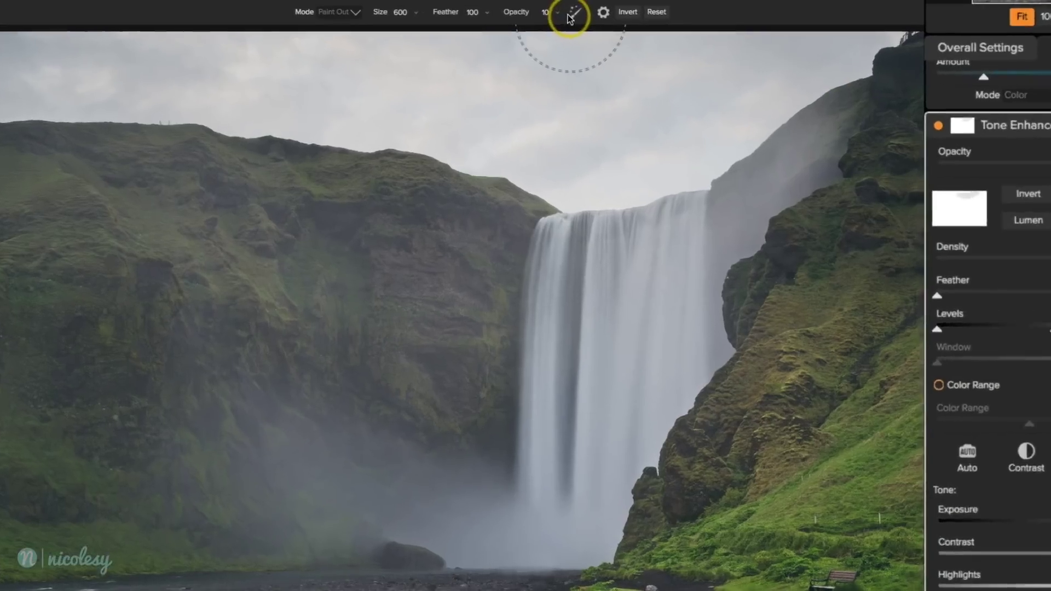
left_click(558, 12)
left_click(518, 22)
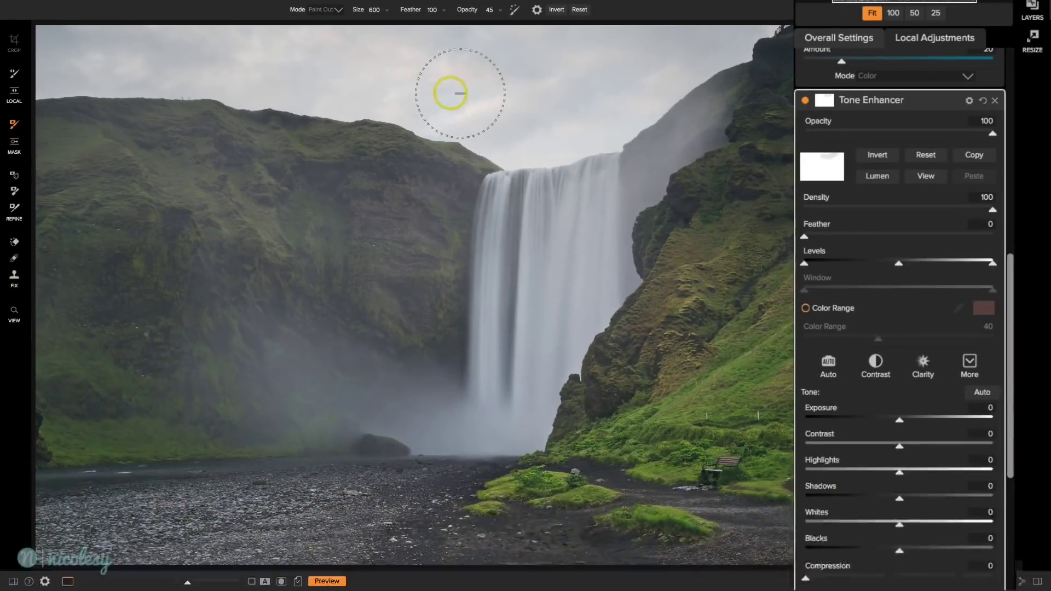
mouse_move(450, 93)
left_mouse_down()
mouse_move(141, 52)
mouse_move(368, 78)
mouse_move(564, 129)
mouse_move(300, 67)
mouse_move(439, 100)
mouse_move(188, 56)
mouse_move(552, 120)
mouse_move(640, 65)
mouse_move(723, 47)
mouse_move(642, 74)
mouse_move(424, 84)
mouse_move(501, 72)
mouse_move(491, 92)
mouse_move(264, 51)
mouse_move(500, 128)
mouse_move(557, 128)
mouse_move(636, 78)
mouse_move(727, 45)
mouse_move(725, 59)
mouse_move(514, 138)
mouse_move(620, 116)
mouse_move(700, 52)
left_mouse_up()
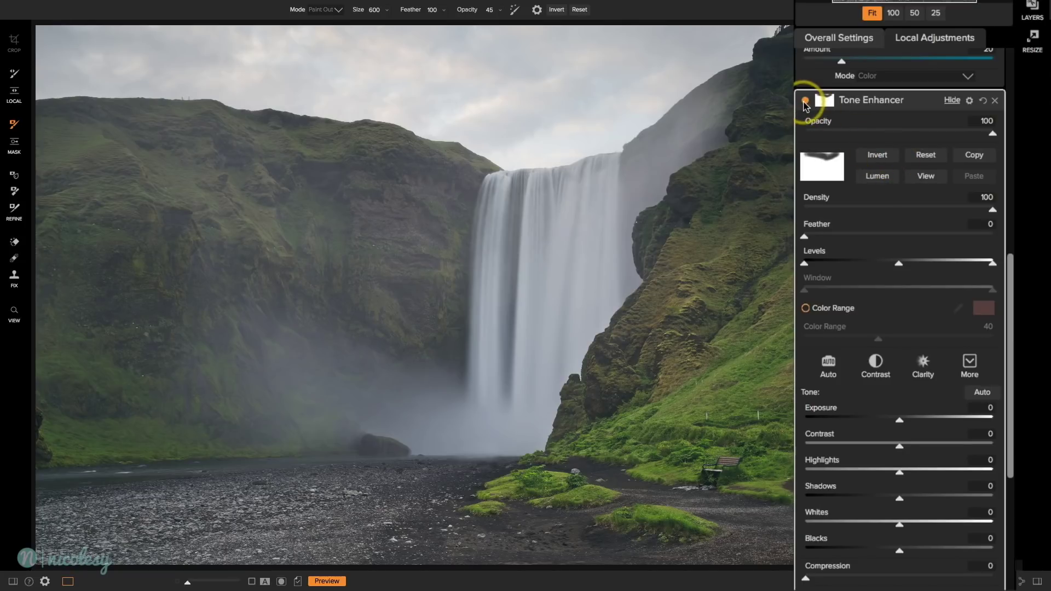
left_click(806, 101)
left_click(805, 101)
left_click(805, 102)
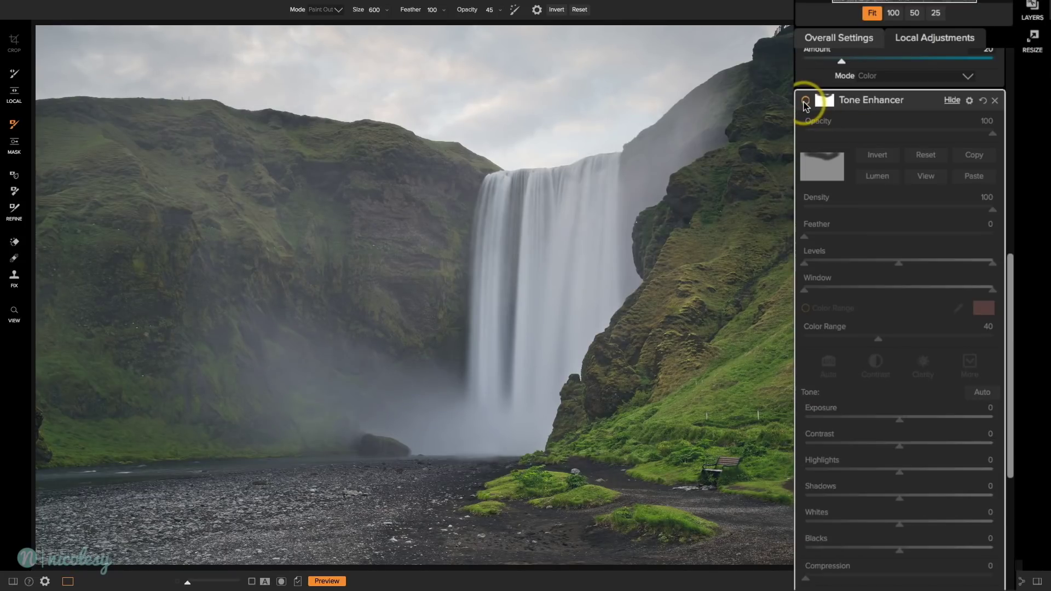
left_click(805, 102)
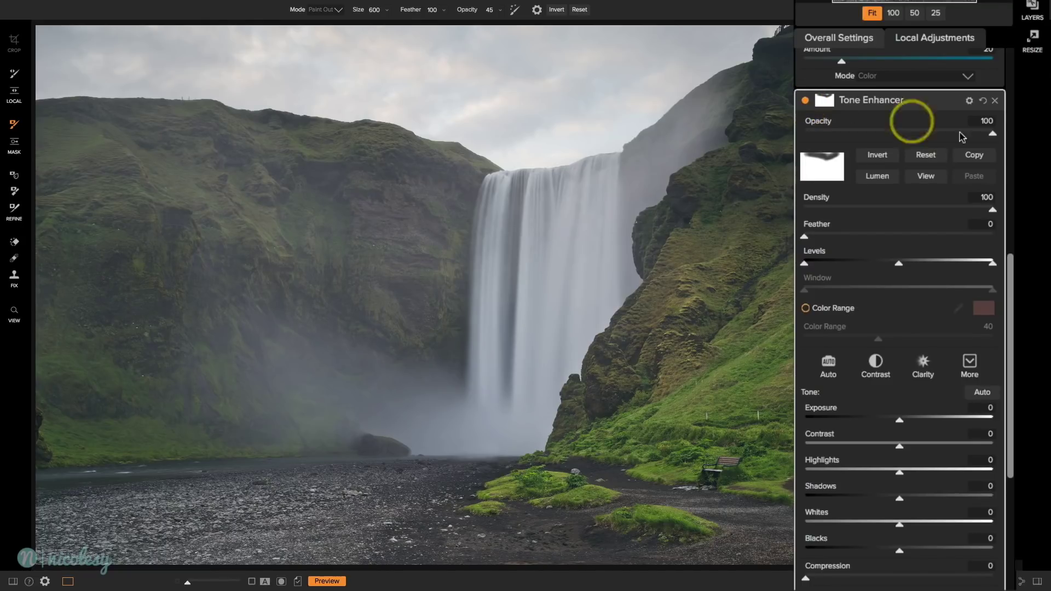
Step: Copy the Tone Enhancer sky mask, paste it onto the Sunshine filter's mask, and compare
left_click(981, 160)
scroll(900, 142, "up", 5)
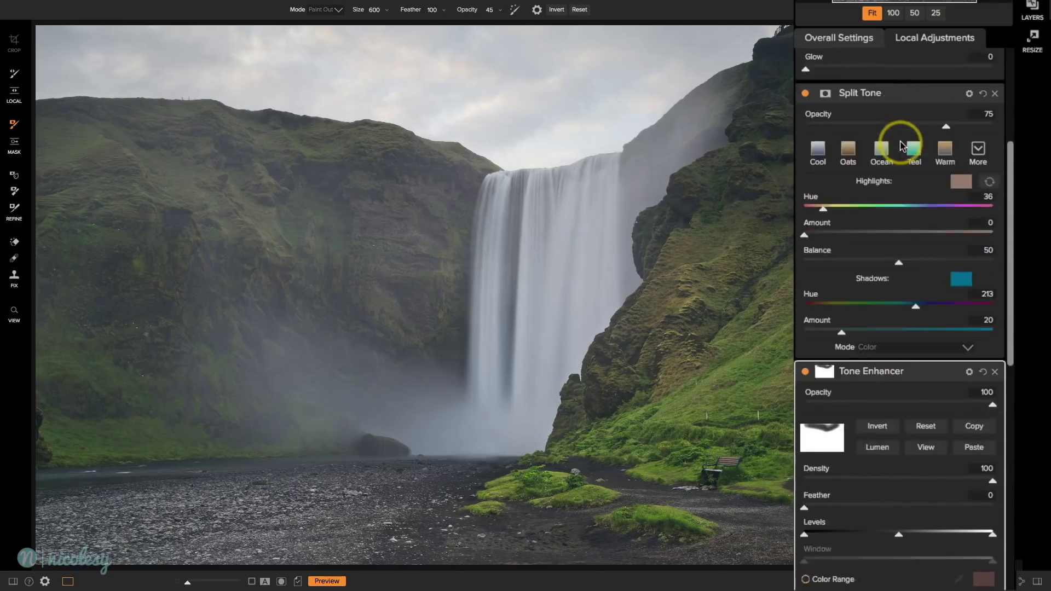
scroll(900, 141, "up", 4)
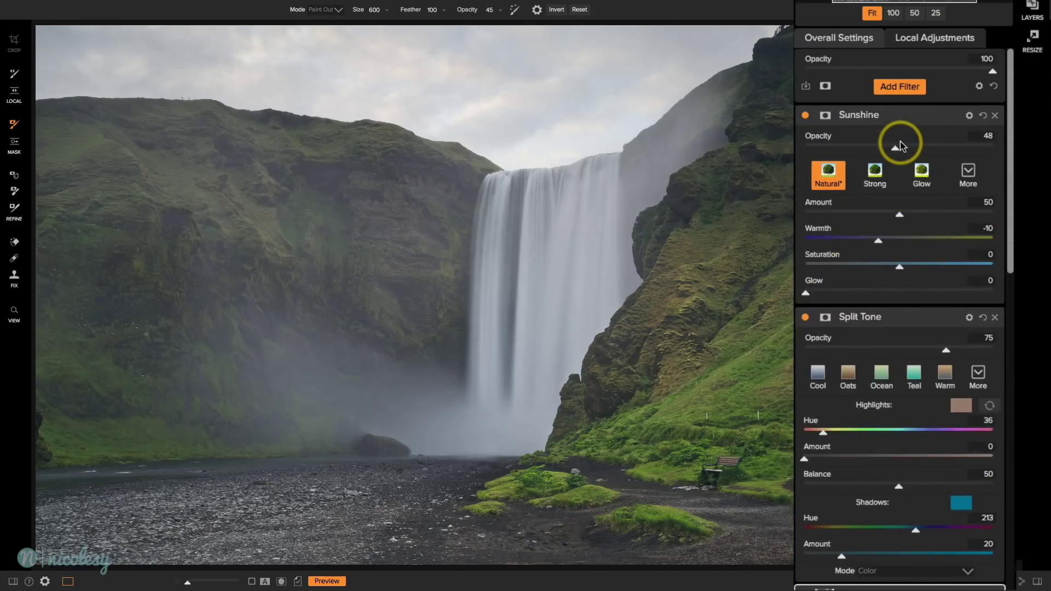
left_click(827, 116)
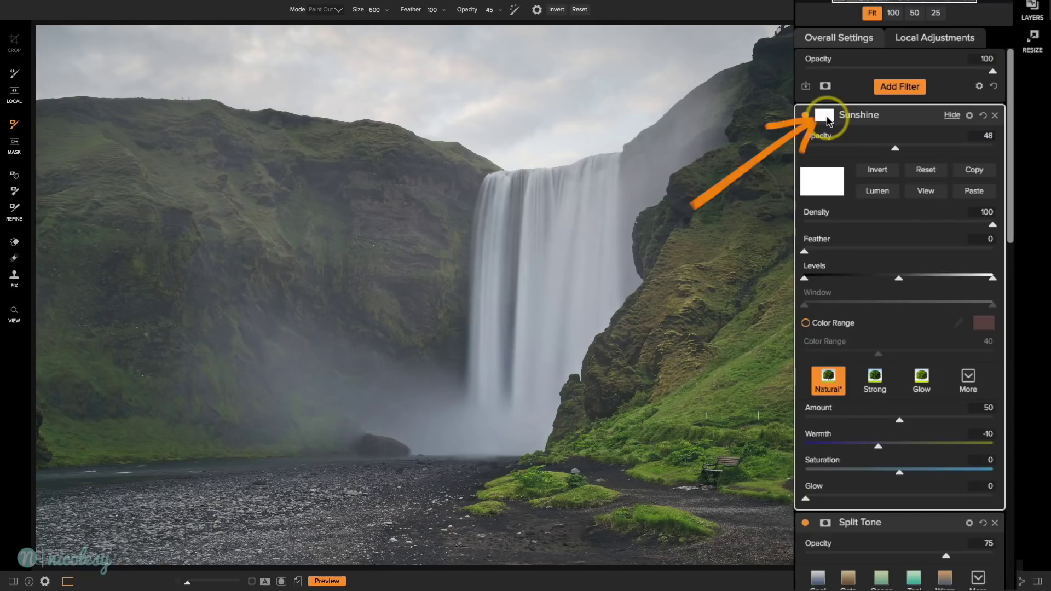
left_click(977, 192)
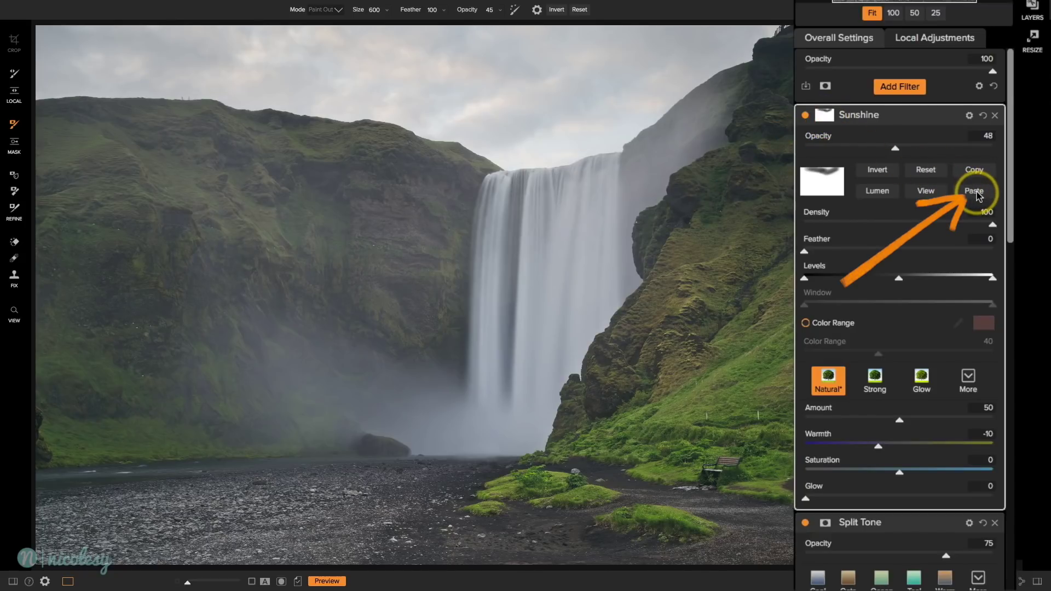
left_click(806, 116)
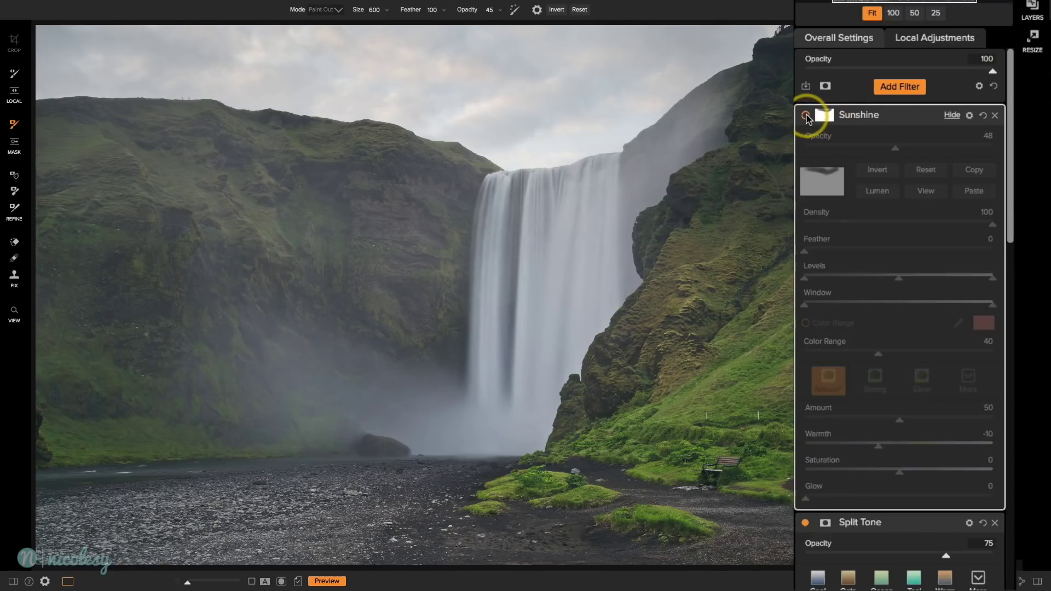
left_click(806, 115)
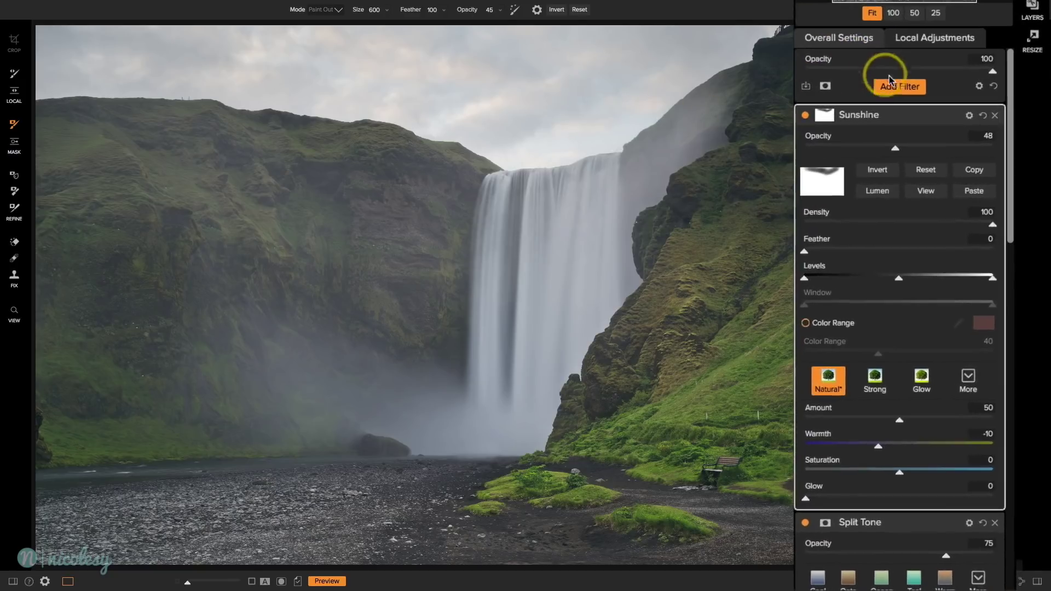
Step: Add a Vignette with the Subtle preset, compare it, and click Done to render everything
left_click(934, 179)
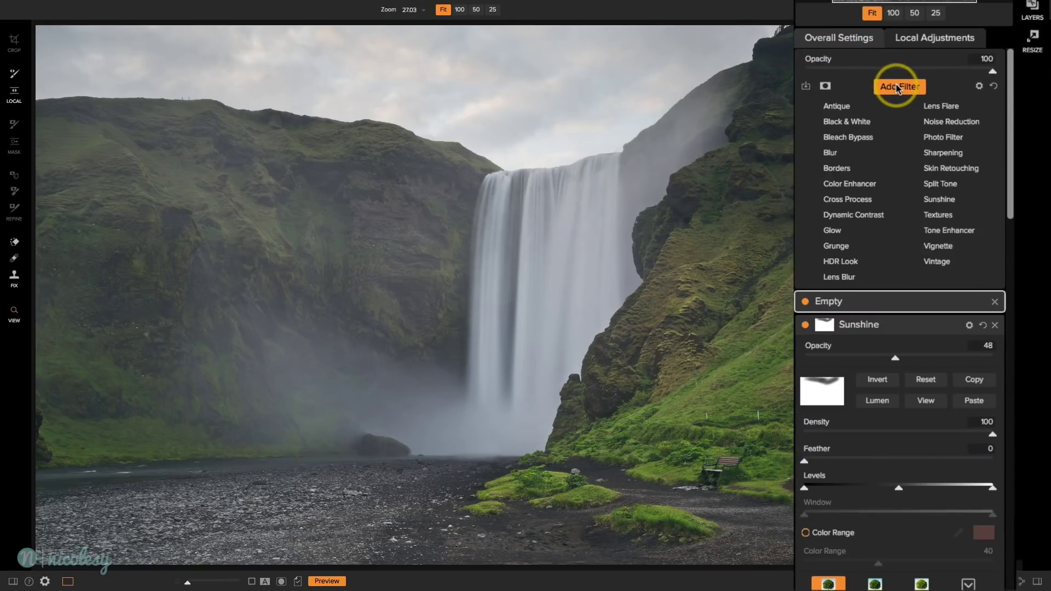
left_click(937, 247)
left_click(823, 177)
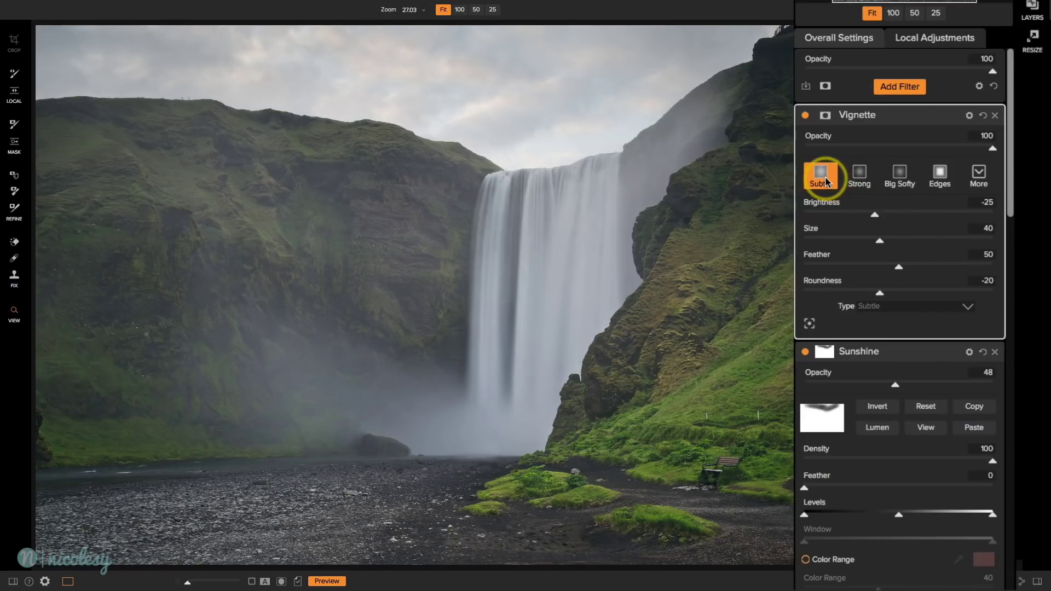
left_click(806, 115)
left_click(805, 116)
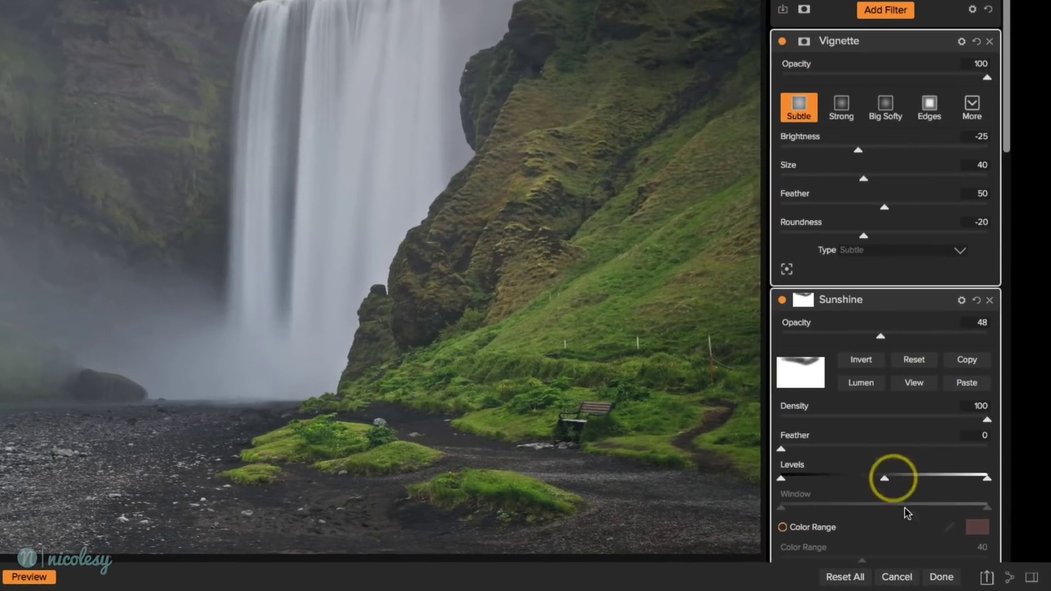
left_click(941, 577)
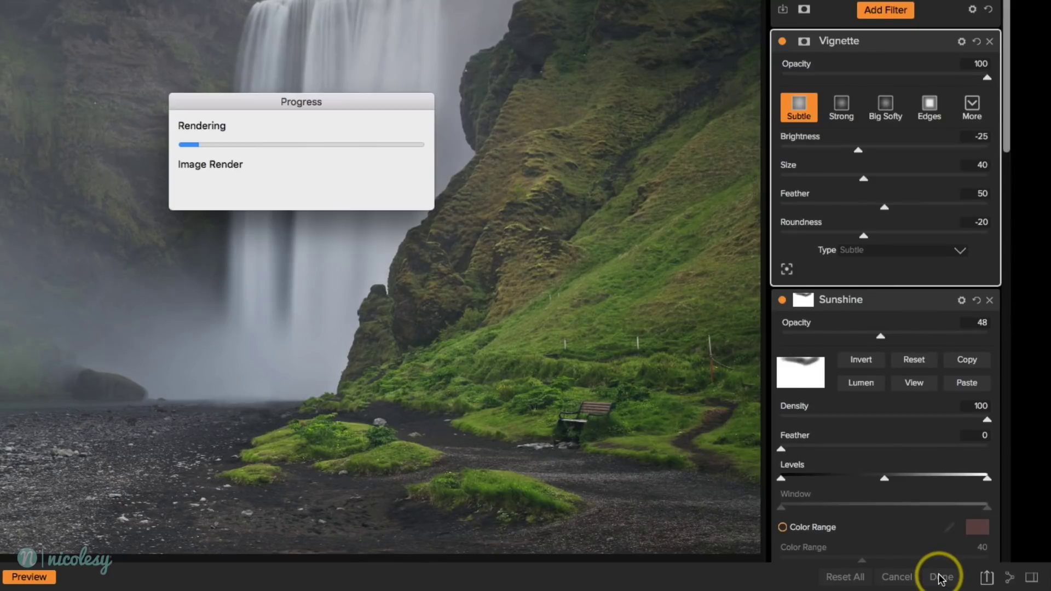